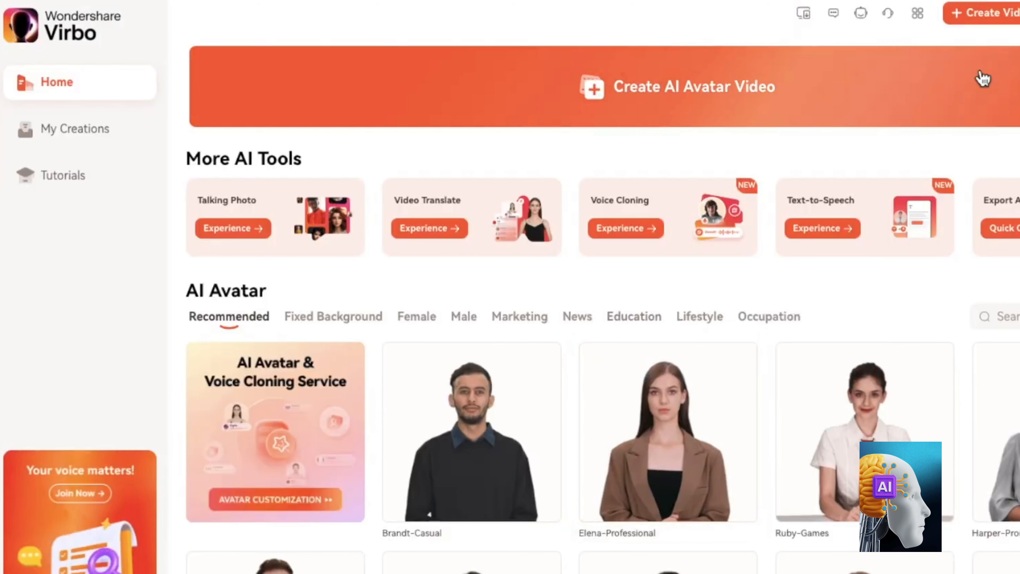
Start a new avatar video in Landscape (16:9) format
click(985, 14)
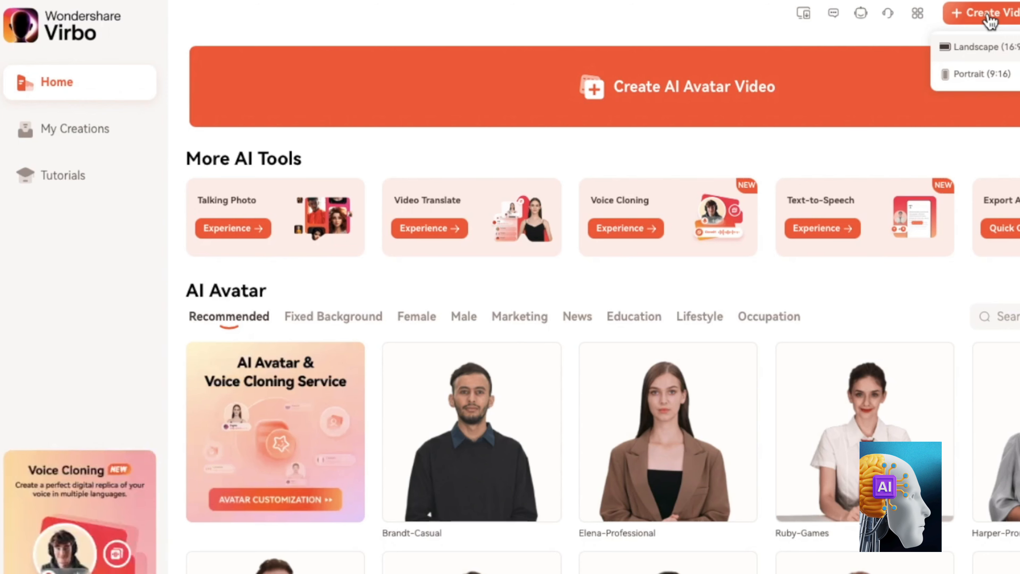
click(1005, 50)
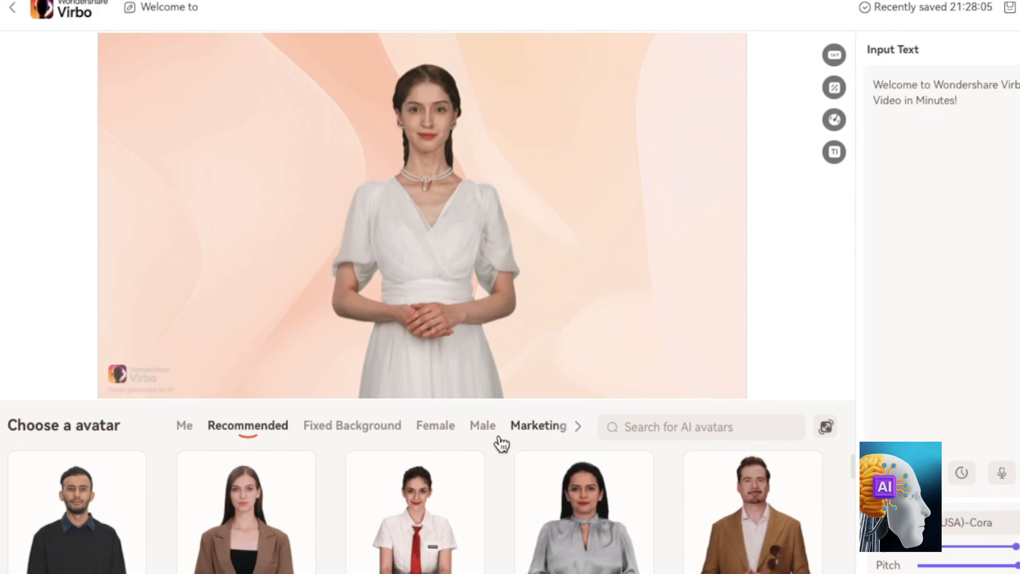
Browse the available avatar categories, looking through the avatars under Marketing, News and Education
scroll(558, 438, right, 5)
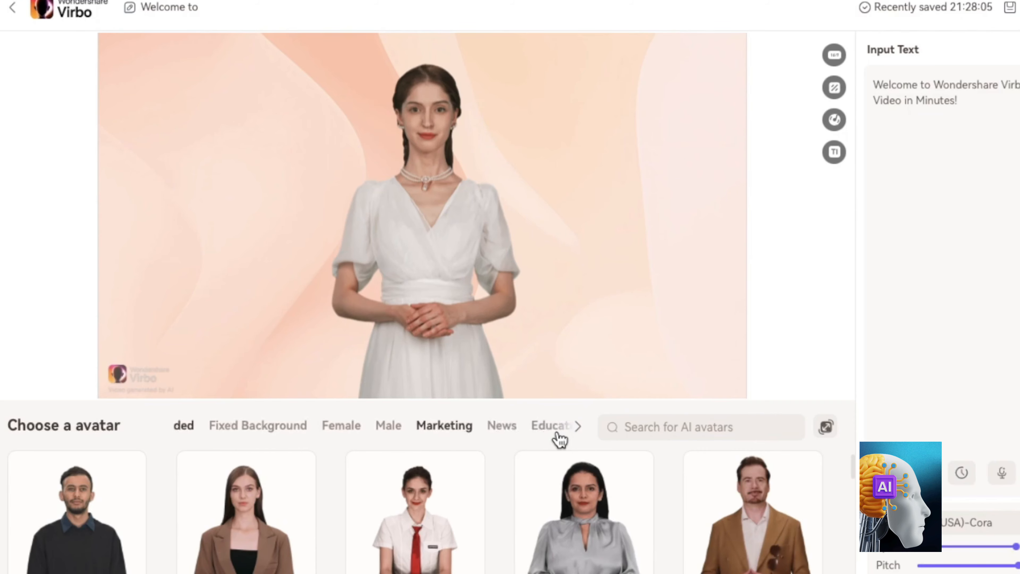
scroll(557, 434, right, 3)
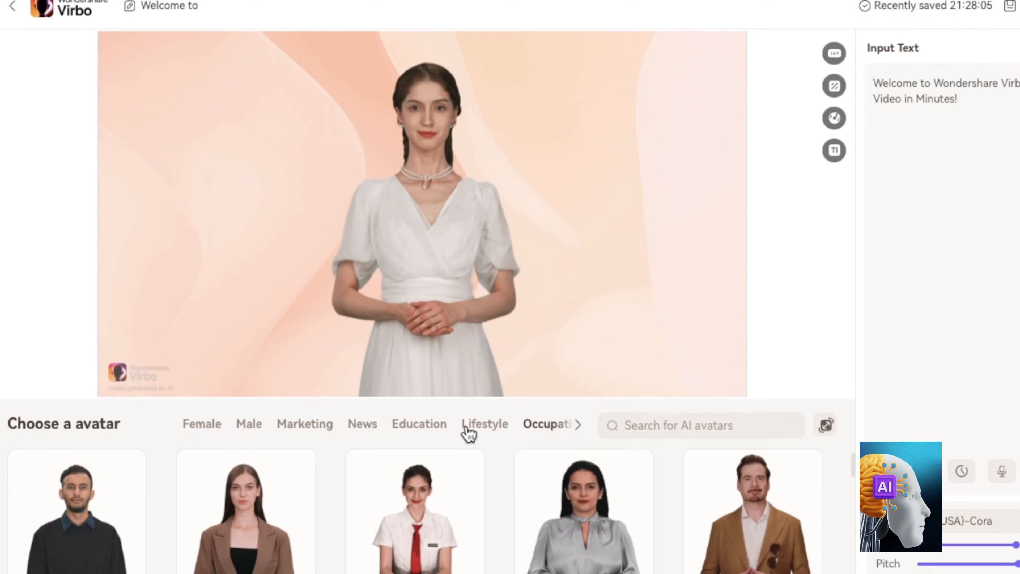
scroll(453, 434, up, 3)
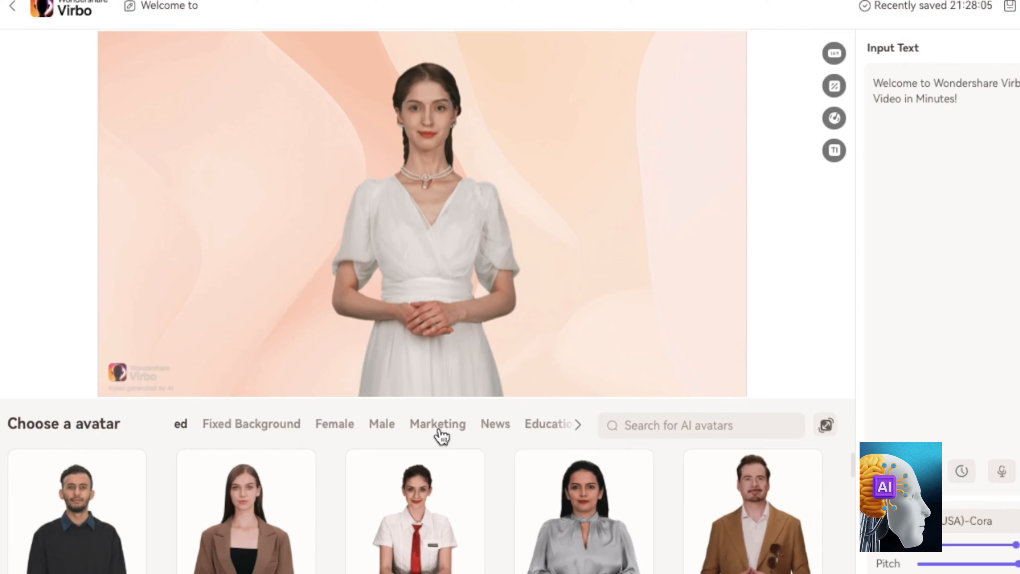
scroll(760, 538, down, 3)
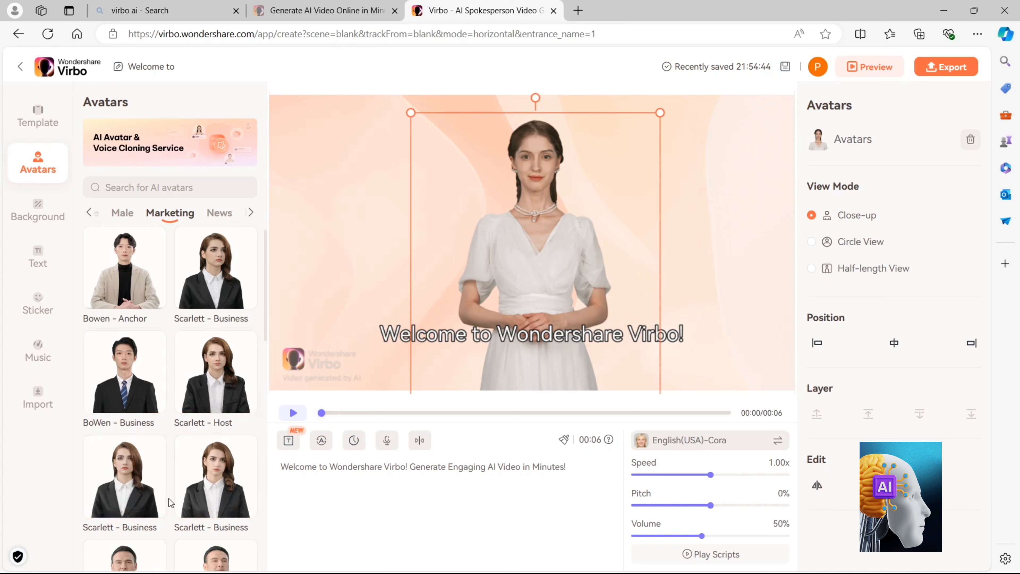
scroll(169, 502, down, 5)
scroll(170, 502, down, 5)
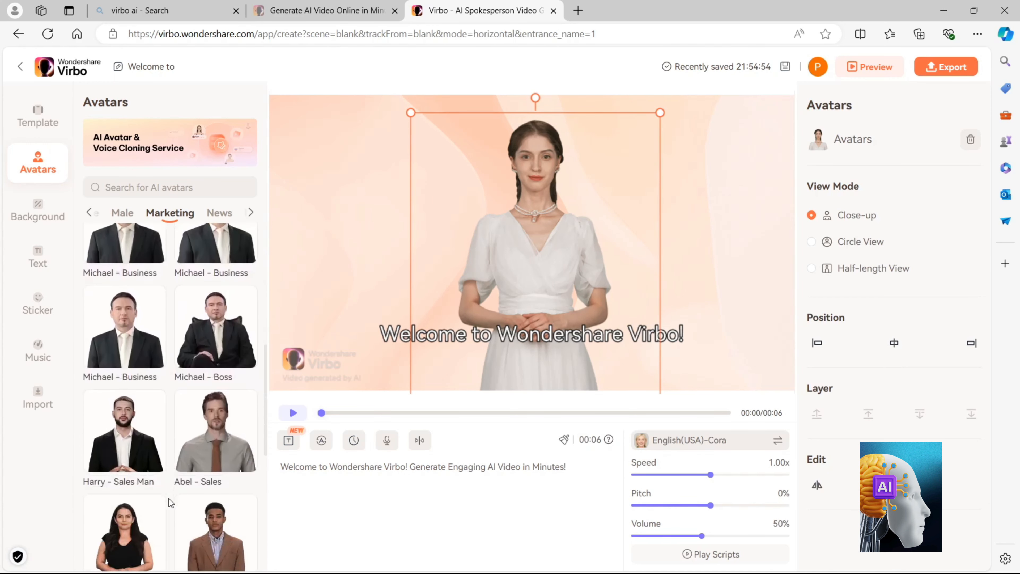
scroll(170, 502, up, 8)
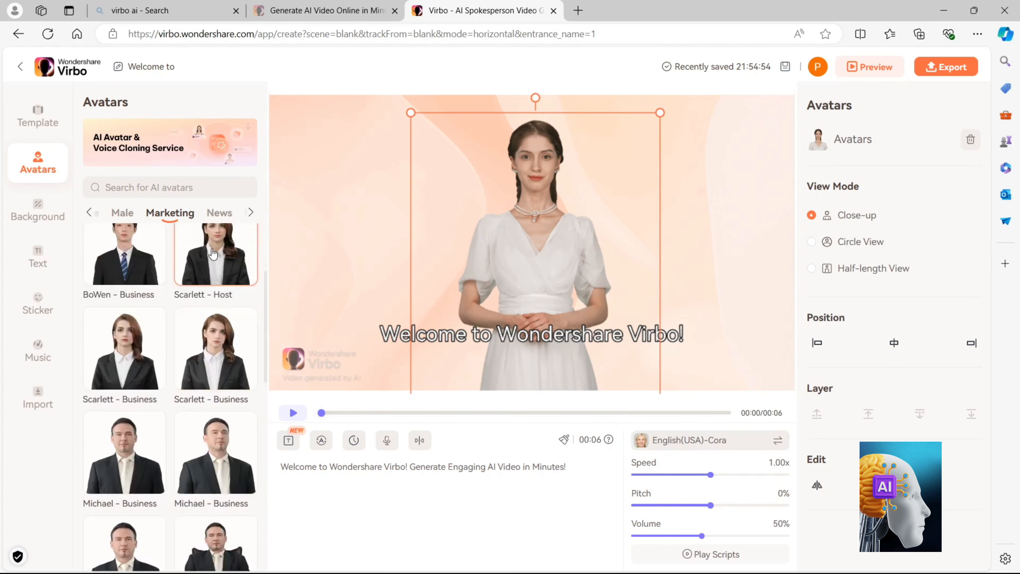
click(219, 213)
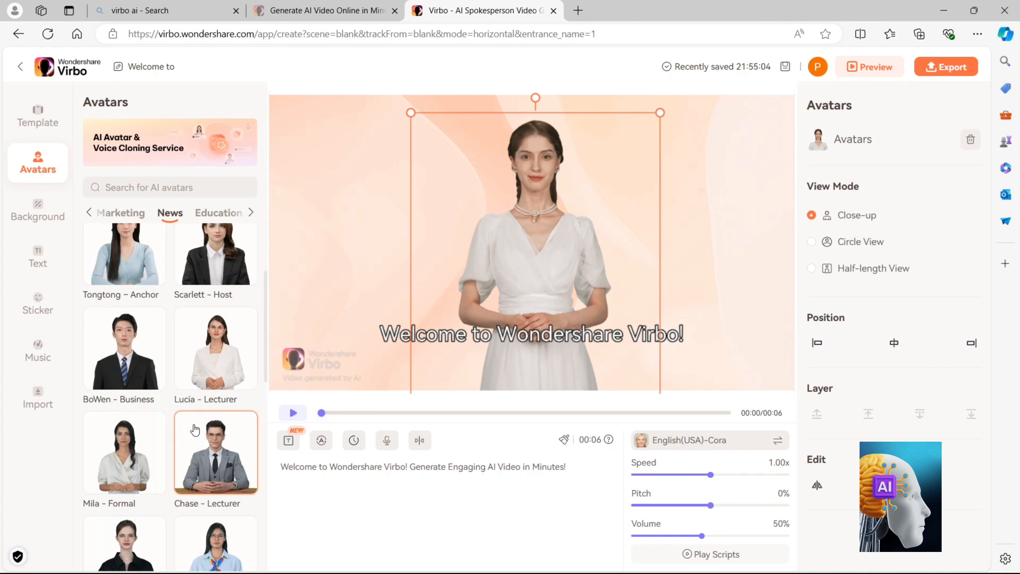
scroll(195, 429, down, 6)
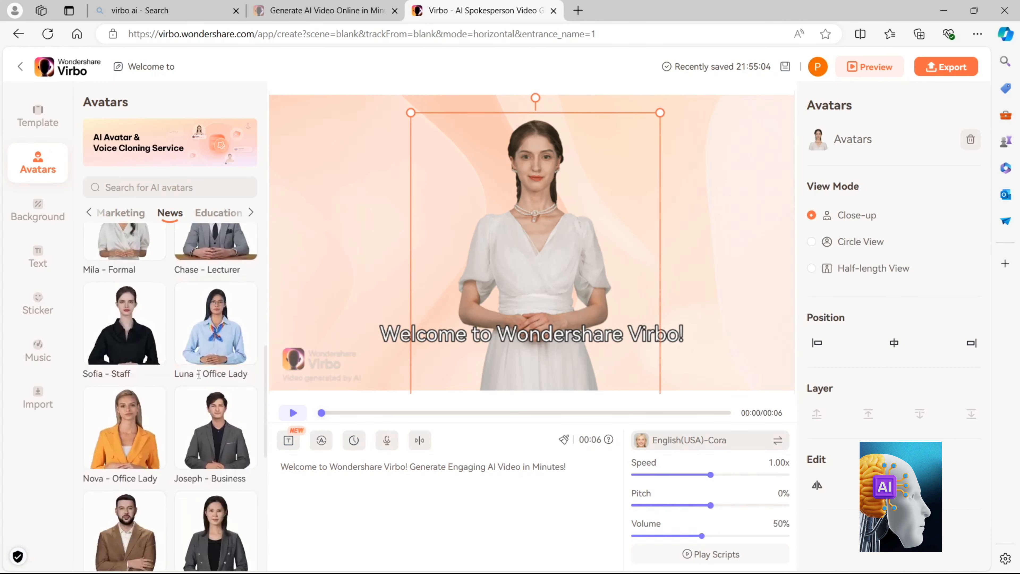
click(220, 211)
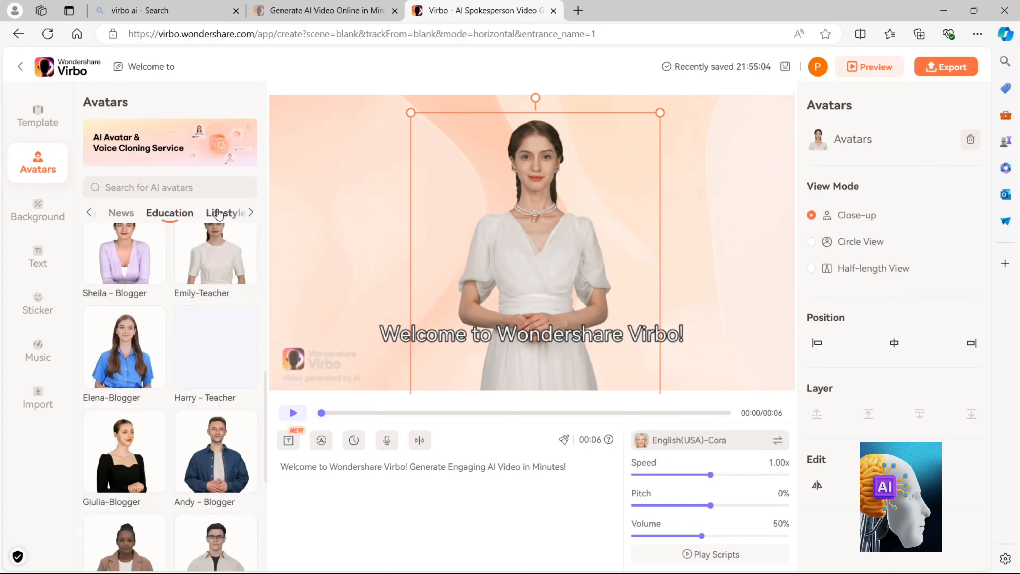
Replace the presenter with the Rafael - Business avatar from the Male category
click(90, 213)
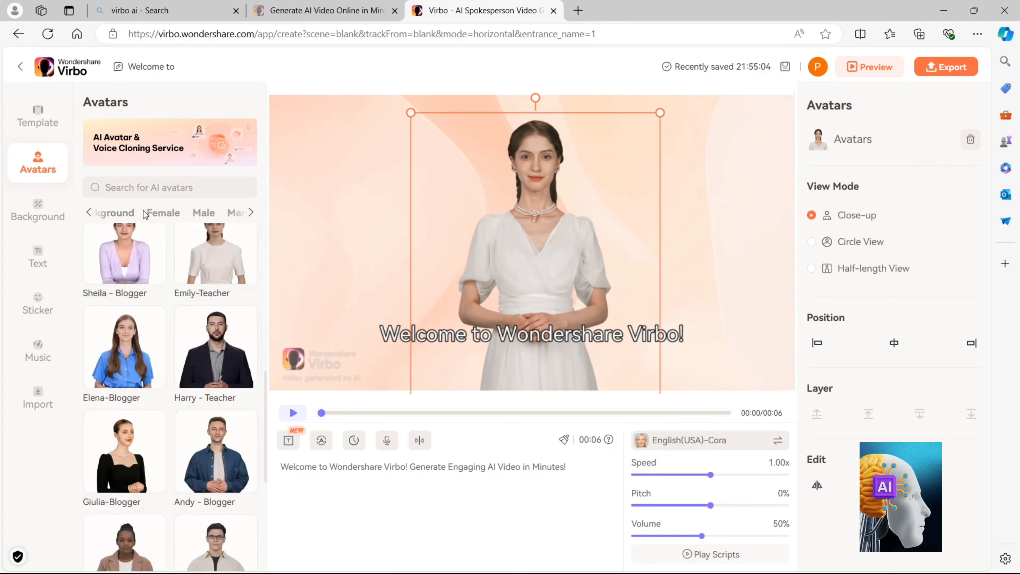
click(201, 213)
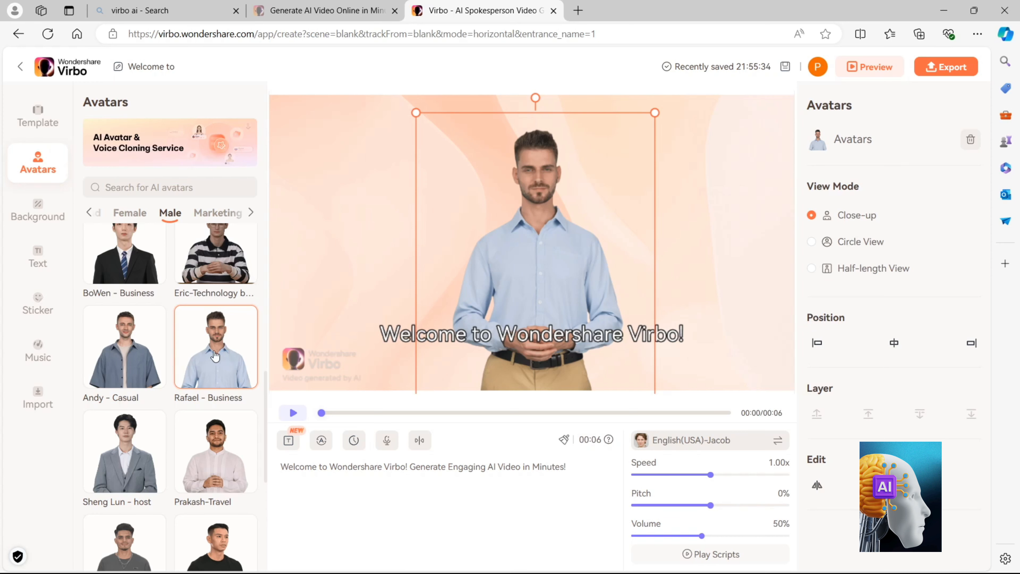
Set the video background to the dark blue image with abstract light waves from the Popular backgrounds
click(38, 211)
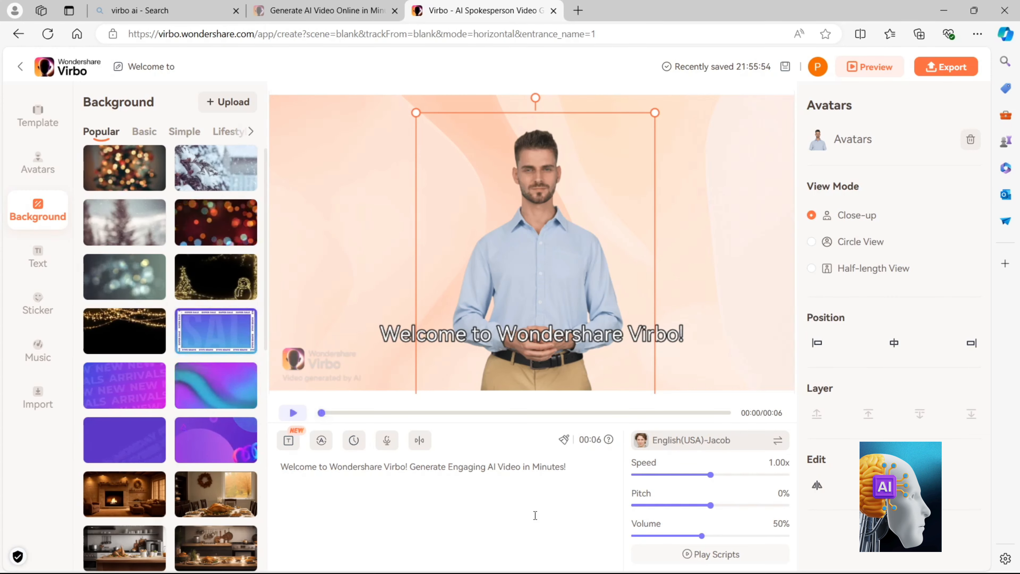
click(353, 440)
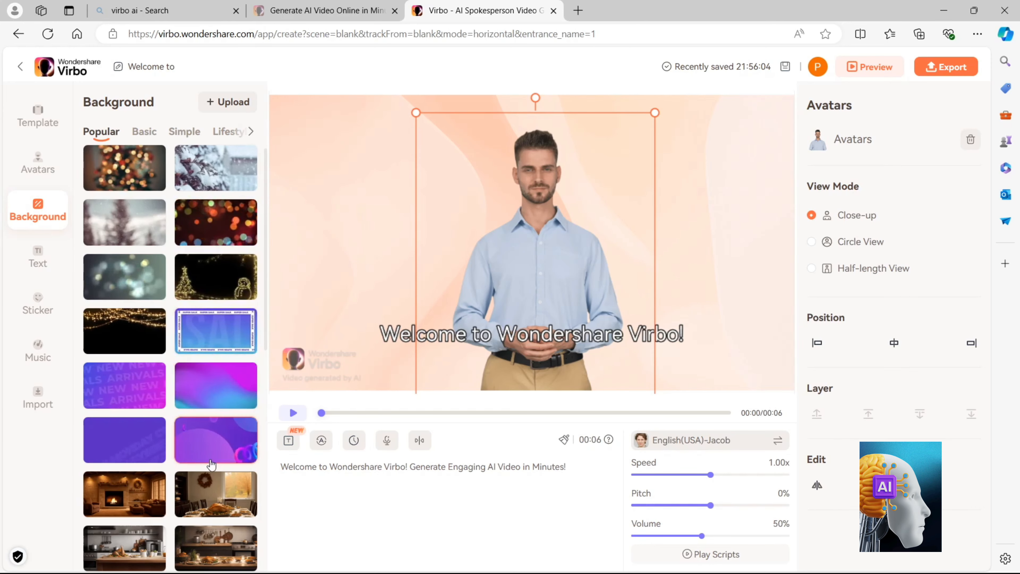
scroll(211, 459, down, 7)
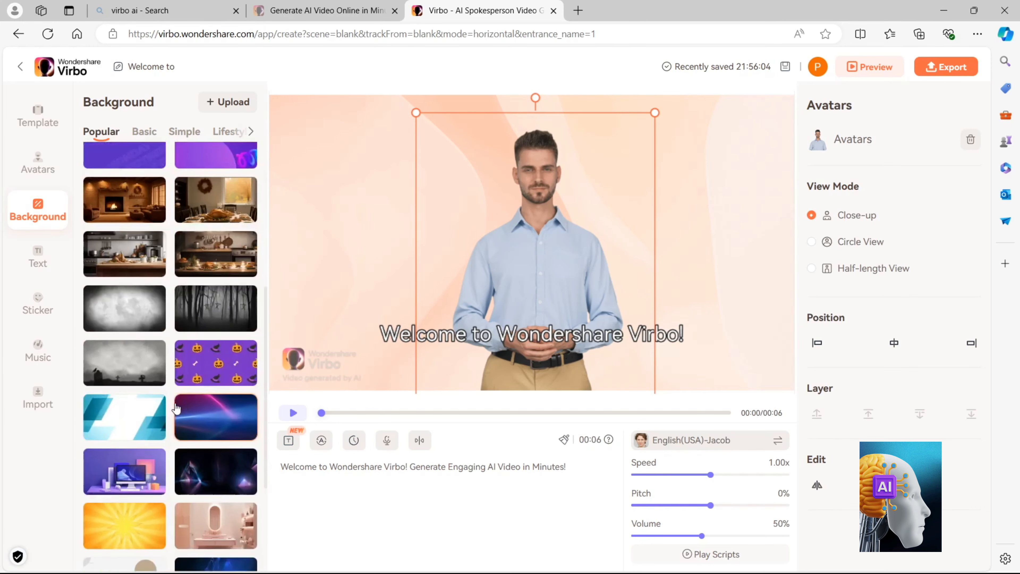
scroll(205, 505, down, 1)
scroll(205, 505, down, 1)
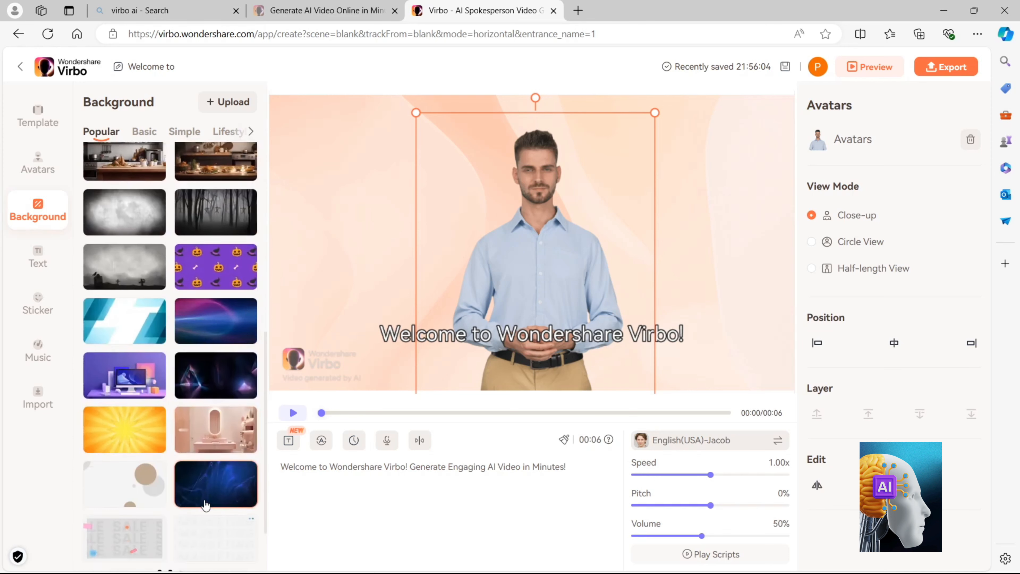
click(231, 480)
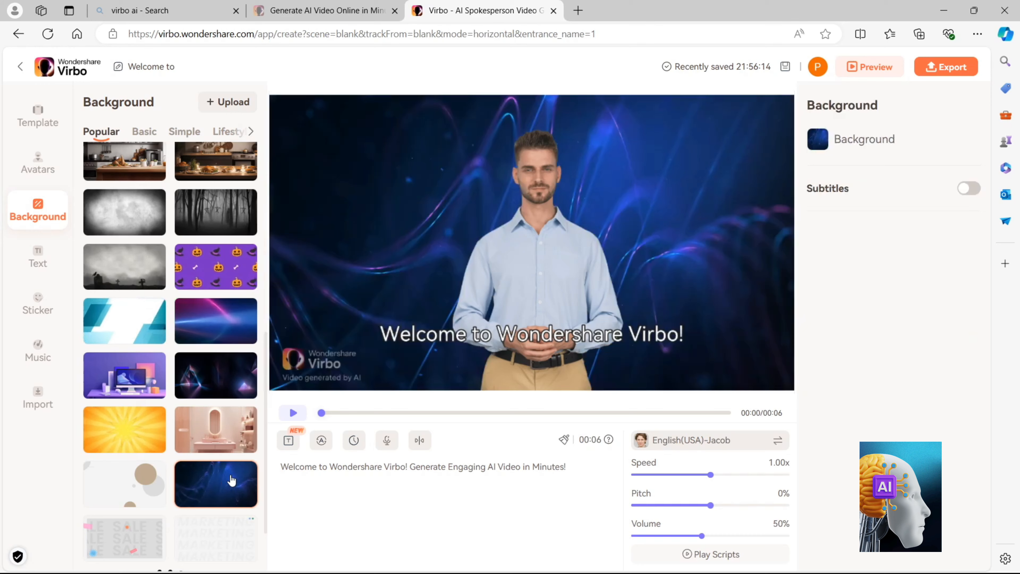
Try the purple Halloween pumpkin pattern and the autumn dining room as the video background
scroll(217, 399, up, 4)
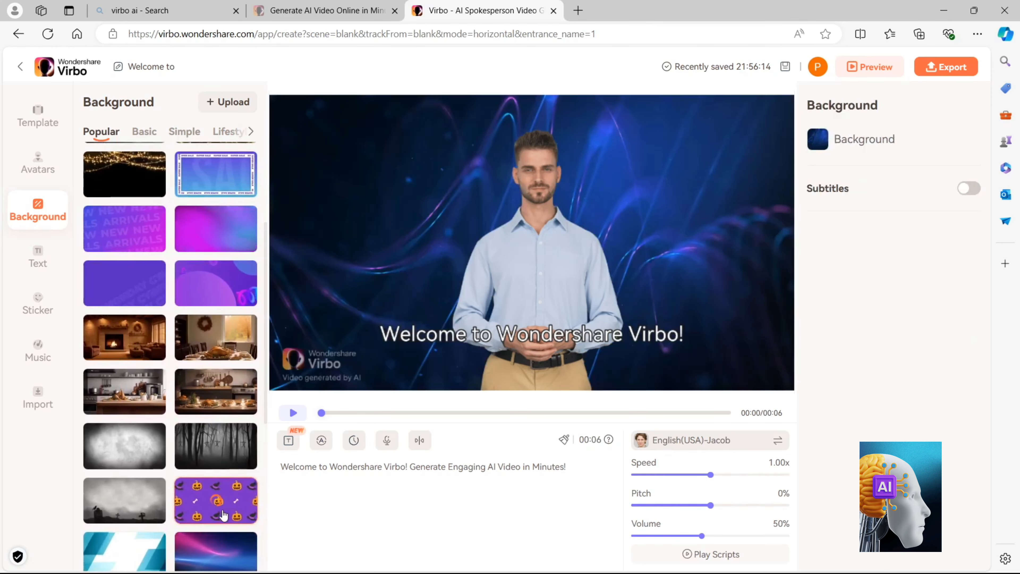
click(224, 514)
scroll(224, 515, up, 1)
scroll(222, 510, up, 2)
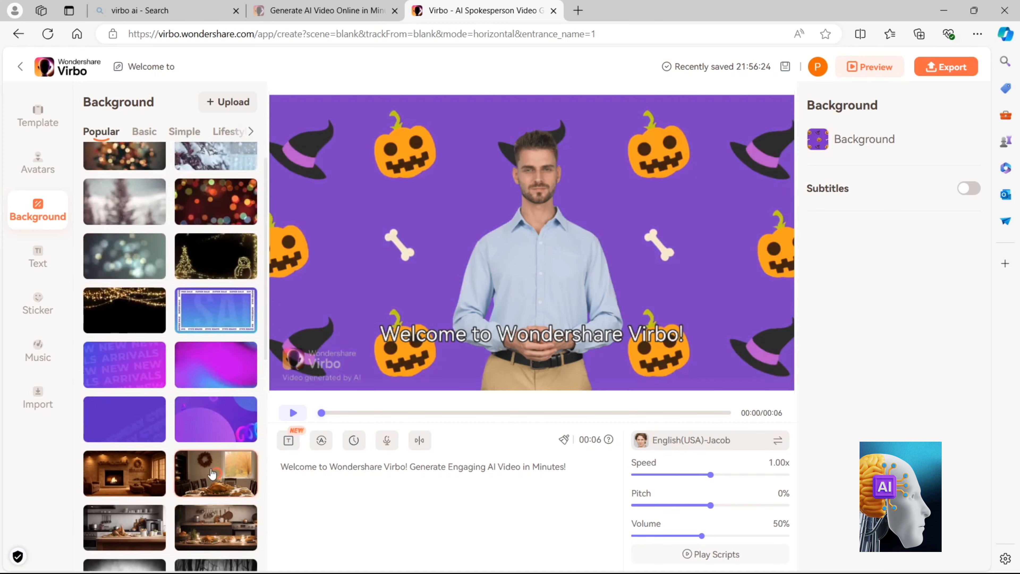
click(212, 474)
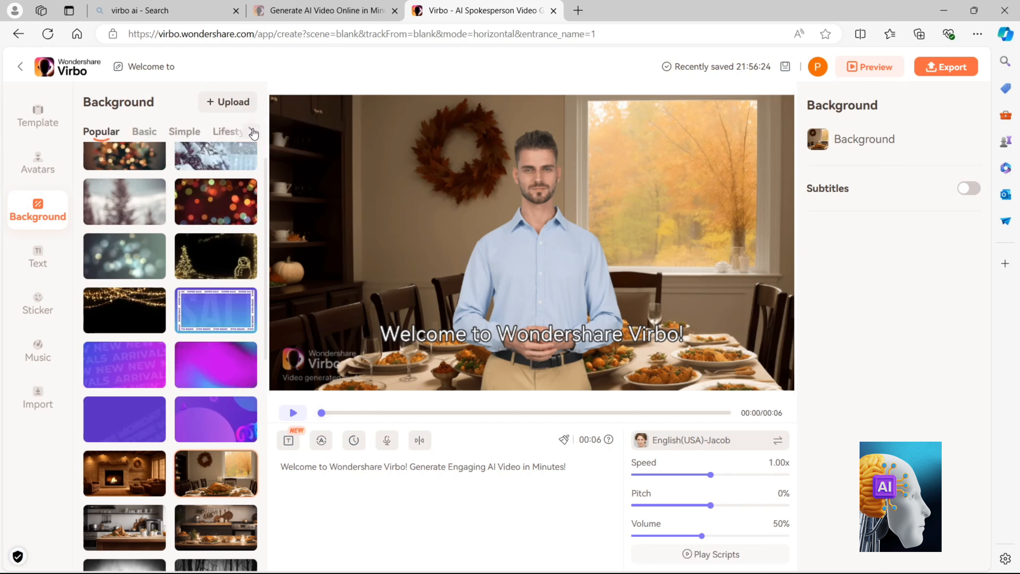
Set the video background to the white living room with plants and a grey sofa from the Lifestyle category
click(254, 132)
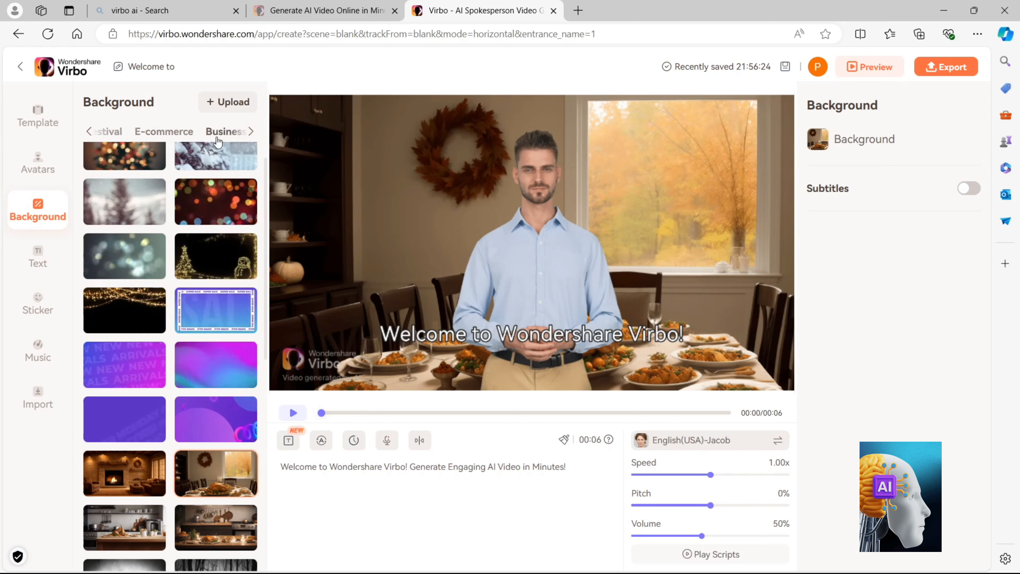
click(232, 133)
click(244, 136)
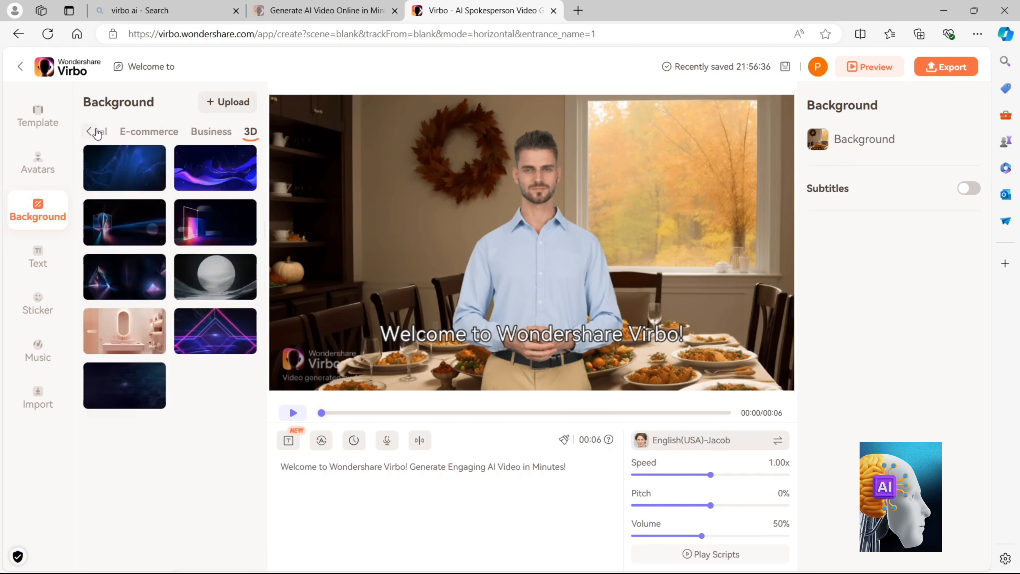
click(89, 131)
click(218, 131)
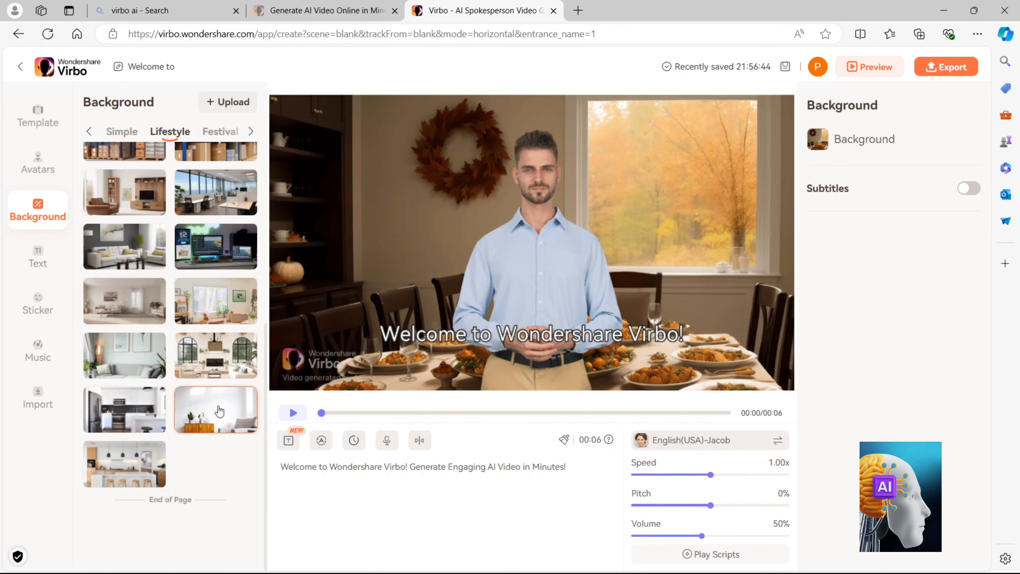
click(219, 411)
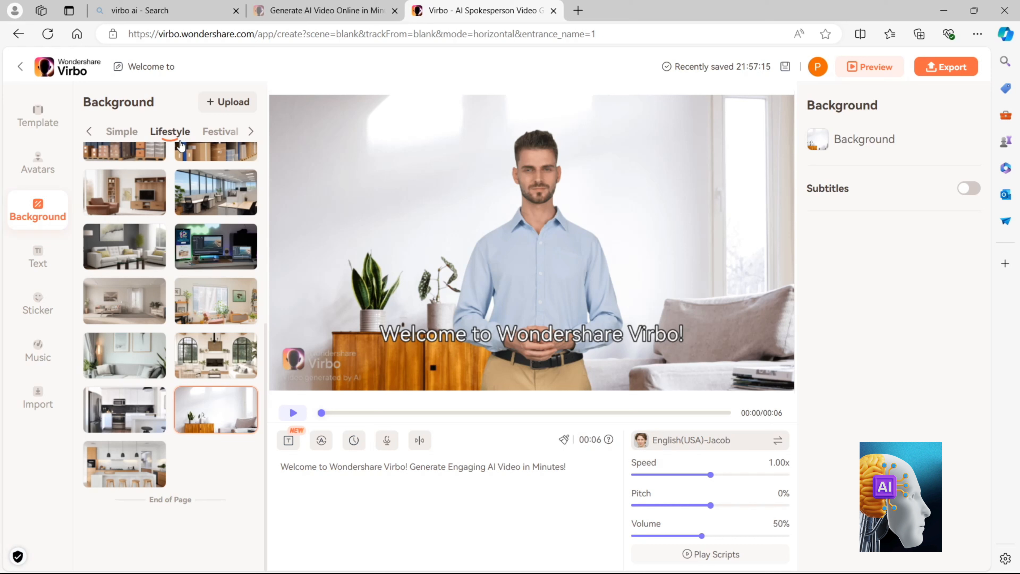
click(250, 134)
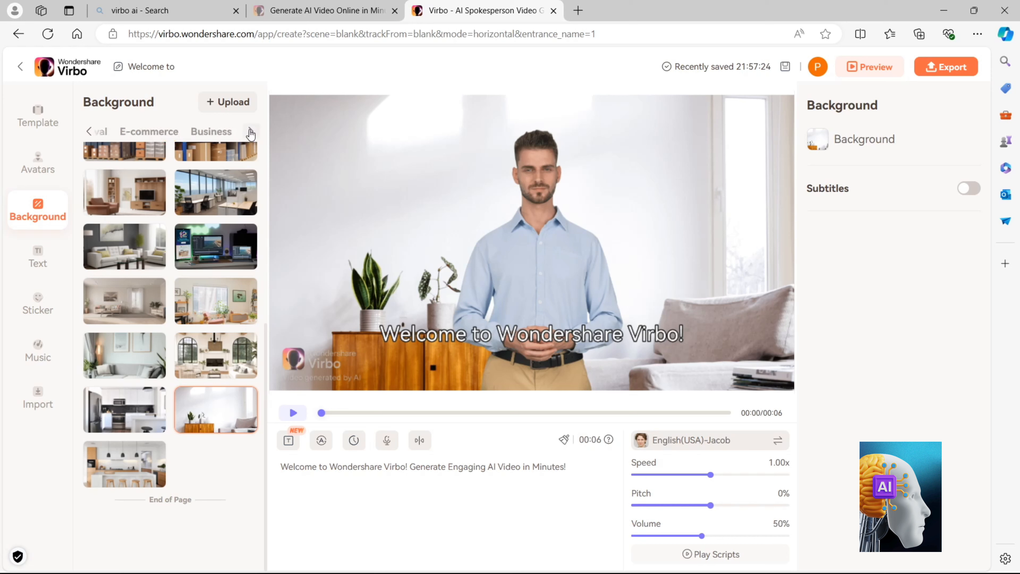
click(251, 132)
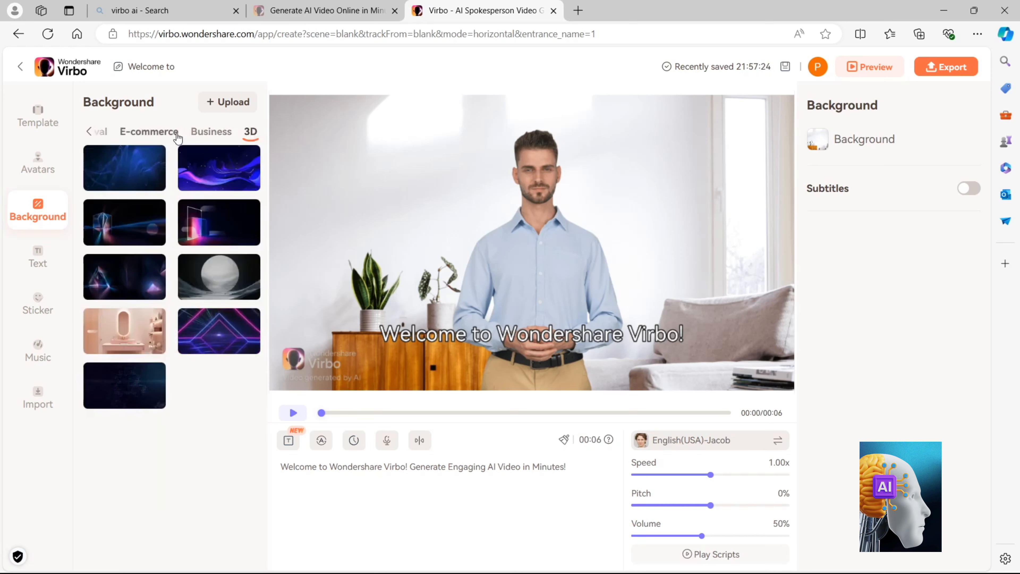
click(165, 132)
click(120, 134)
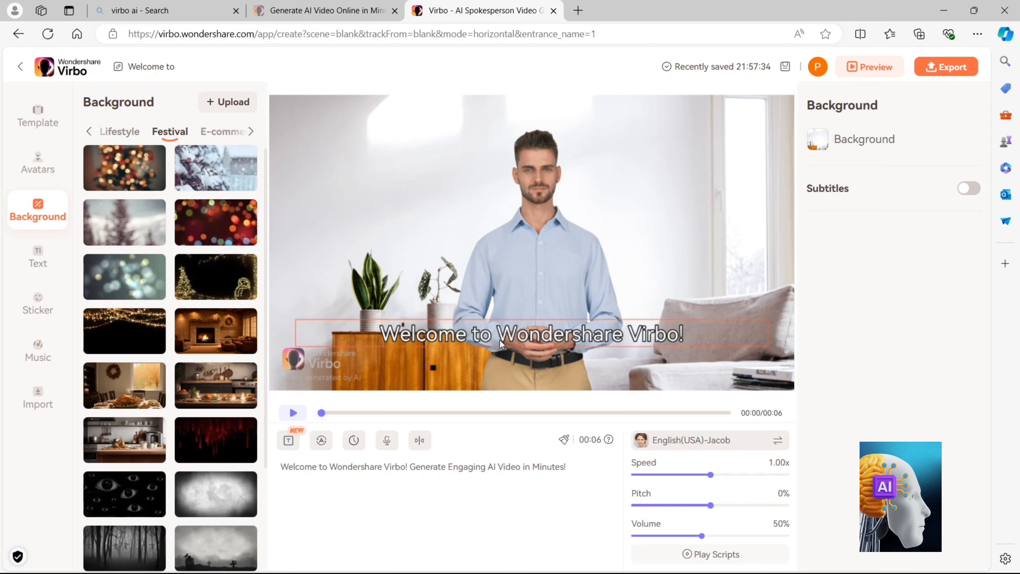
Enlarge the subtitle slightly and move it to the upper edge of the video, above the avatar's head
click(461, 335)
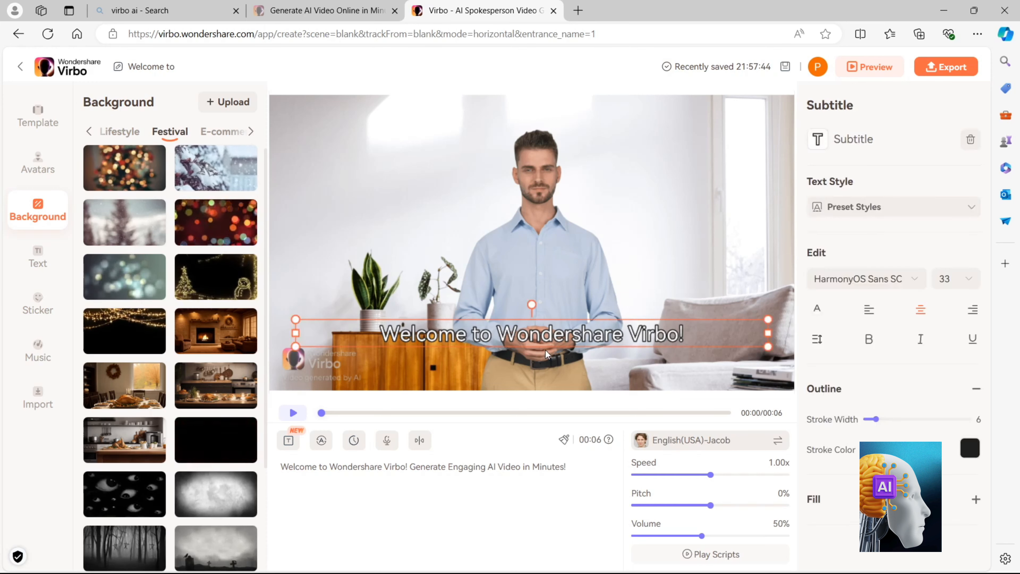
drag(557, 339, 527, 259)
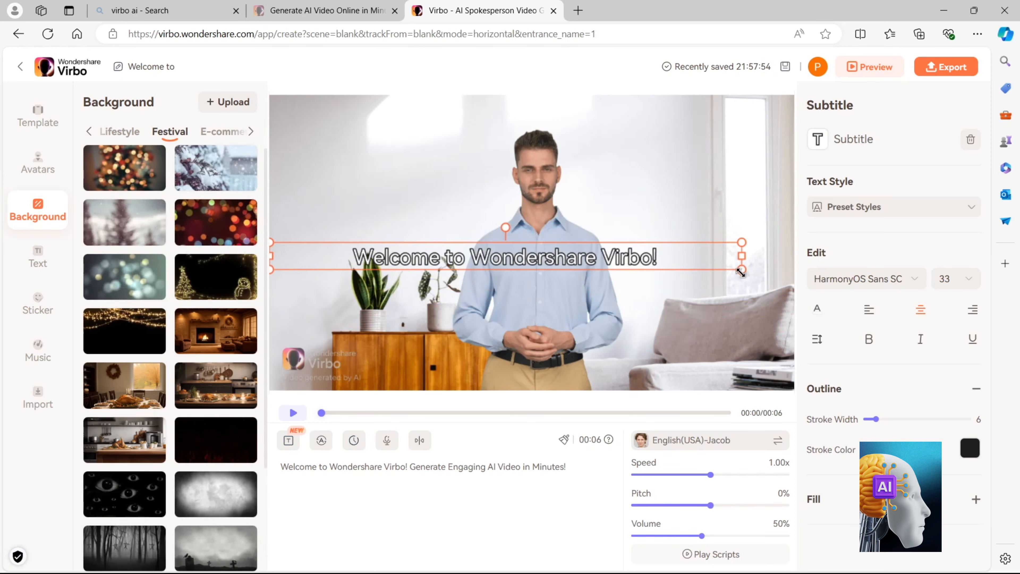
drag(741, 269, 771, 272)
drag(650, 275, 751, 339)
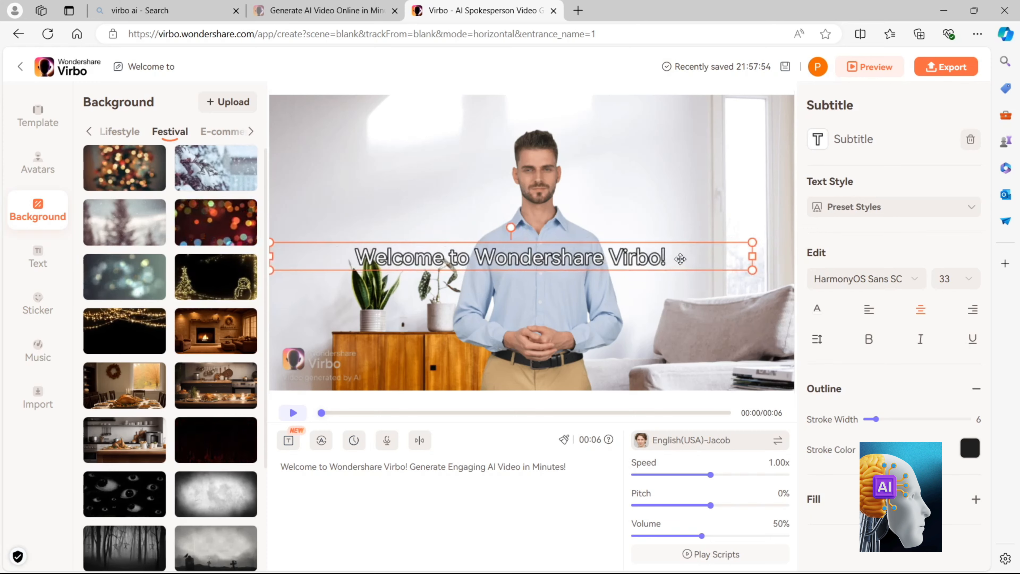
drag(681, 259, 702, 121)
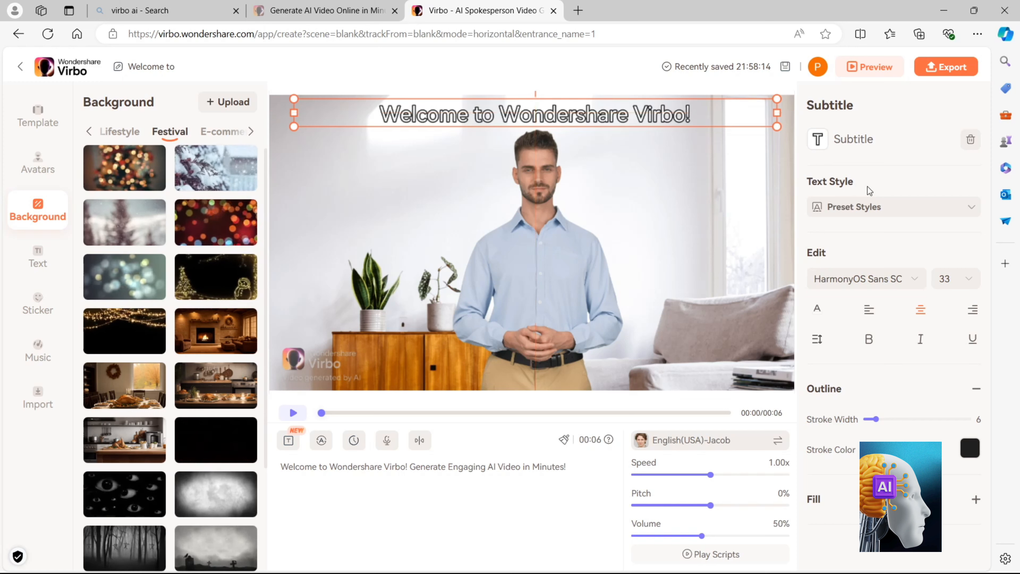
Apply the preset text style with dark letters on a yellow background to the subtitle
click(925, 208)
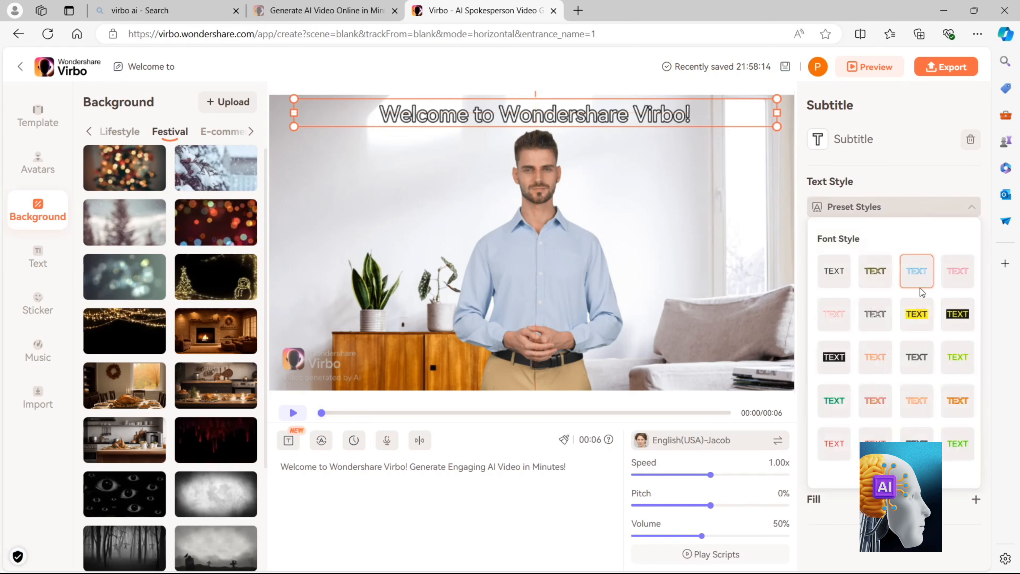
click(916, 315)
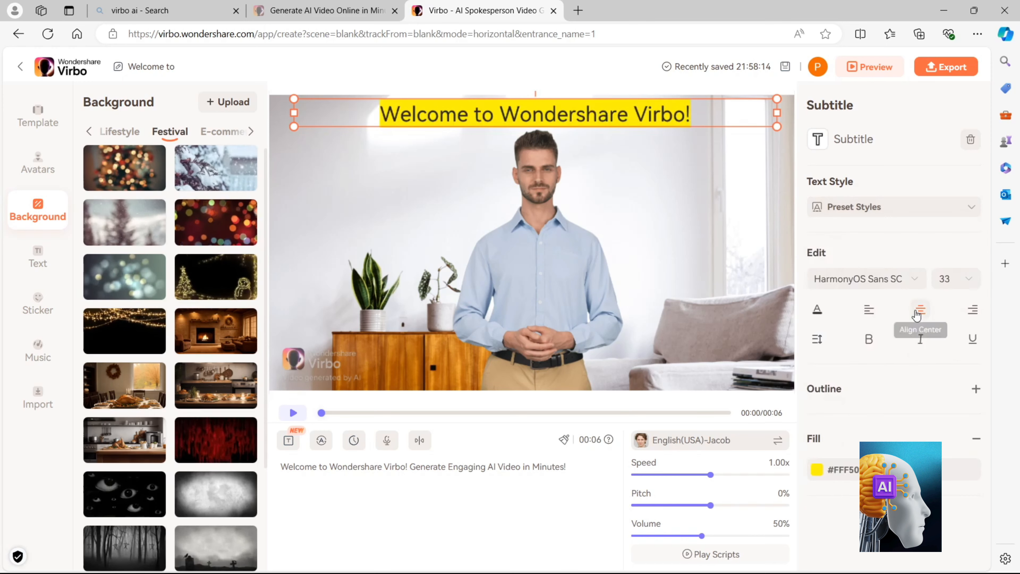
Try the Alumni Sans-BlackIta font on the subtitle, and remove the subtitle from the video
click(887, 280)
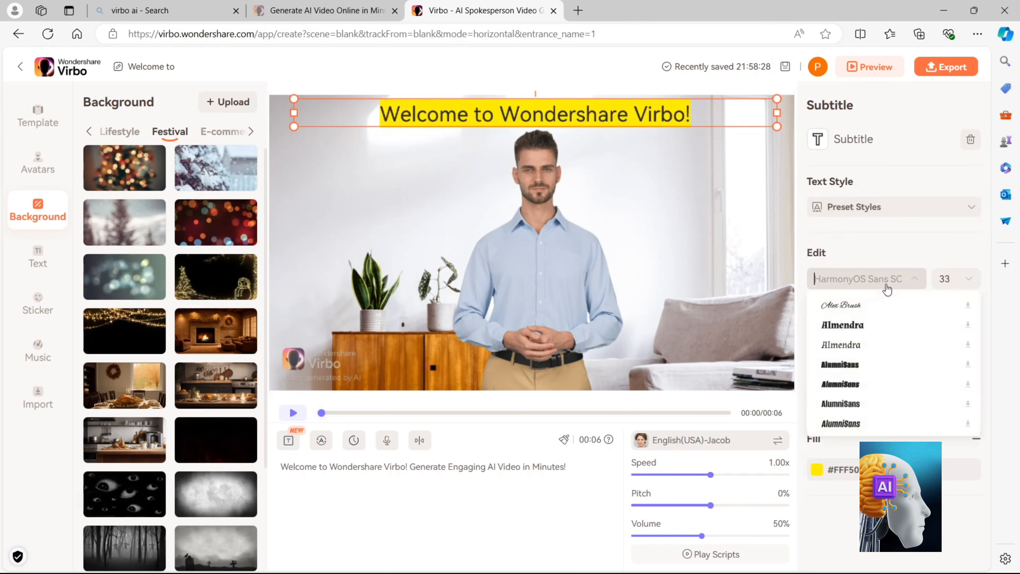
click(859, 385)
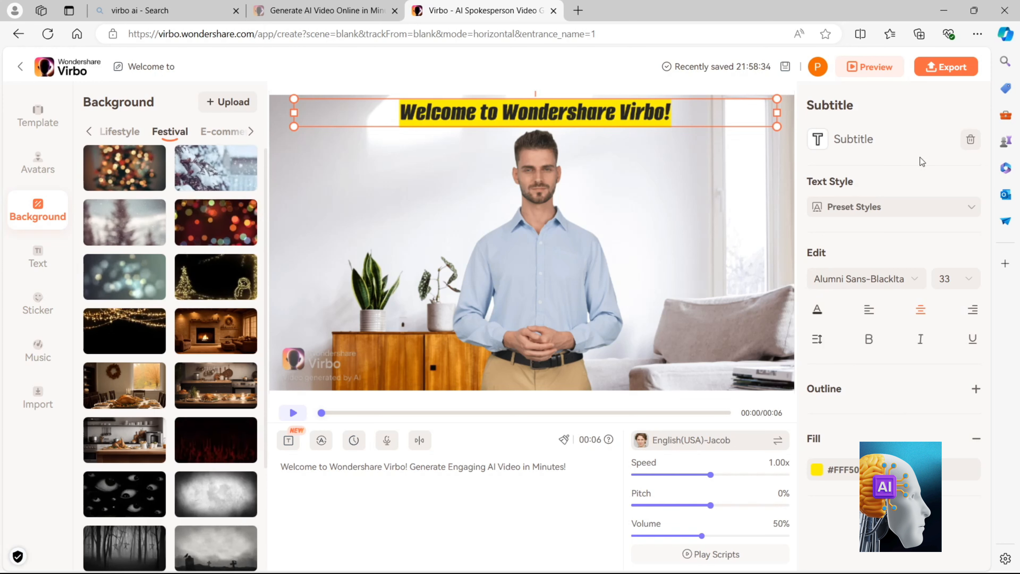
click(971, 141)
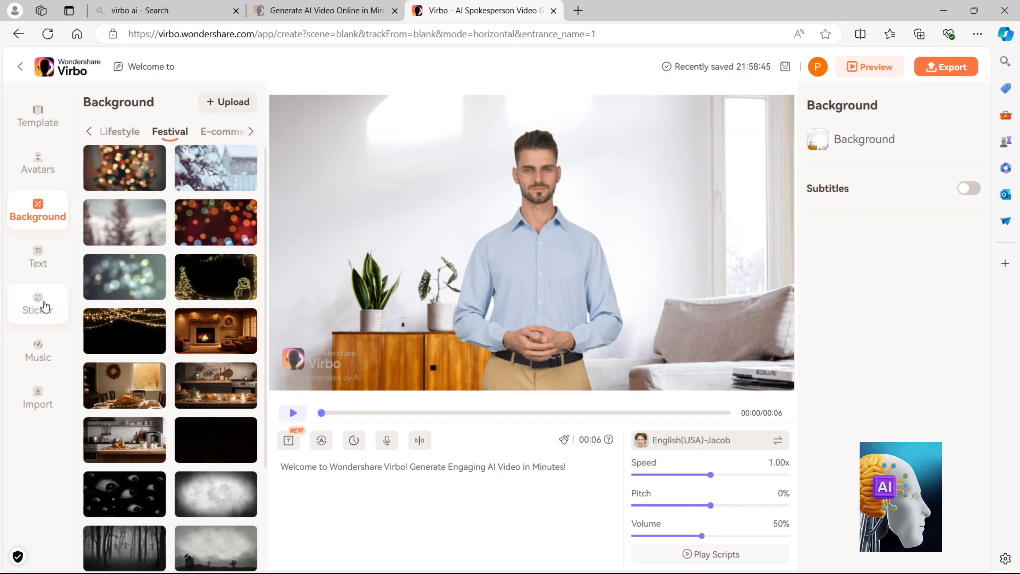
Add a text element to the video in the preset style with white letters on a black background
click(38, 254)
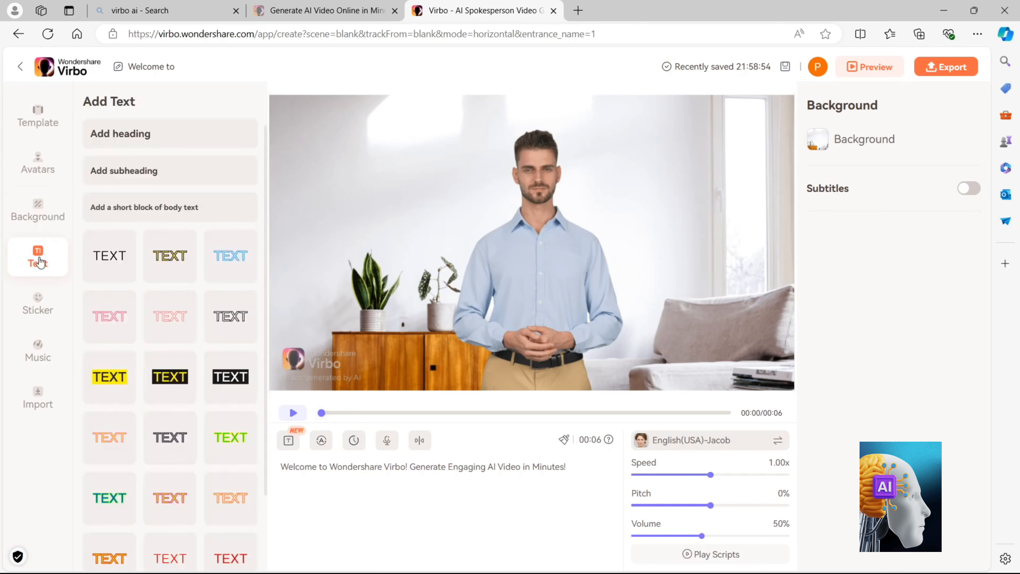
scroll(168, 432, down, 3)
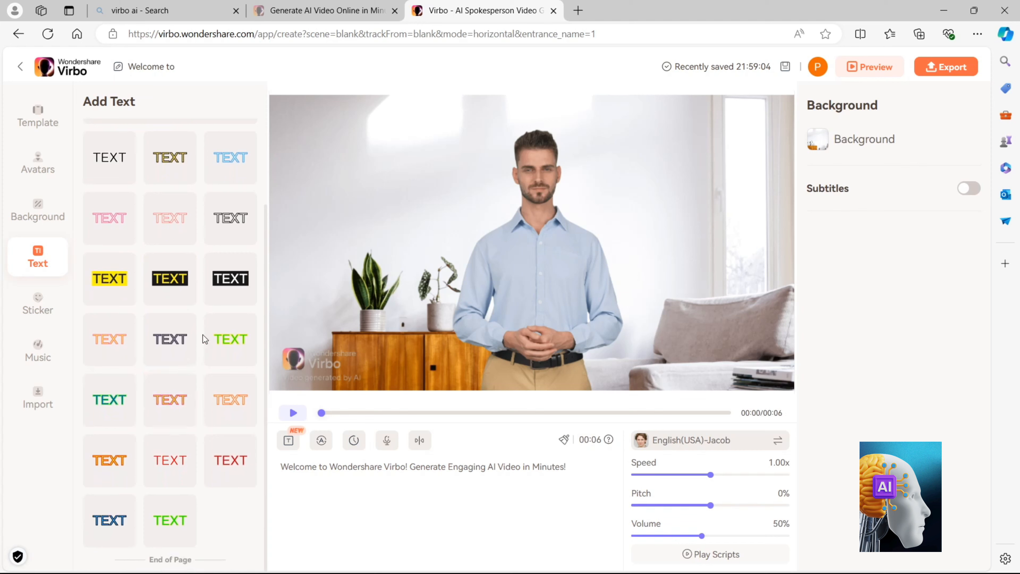
click(227, 282)
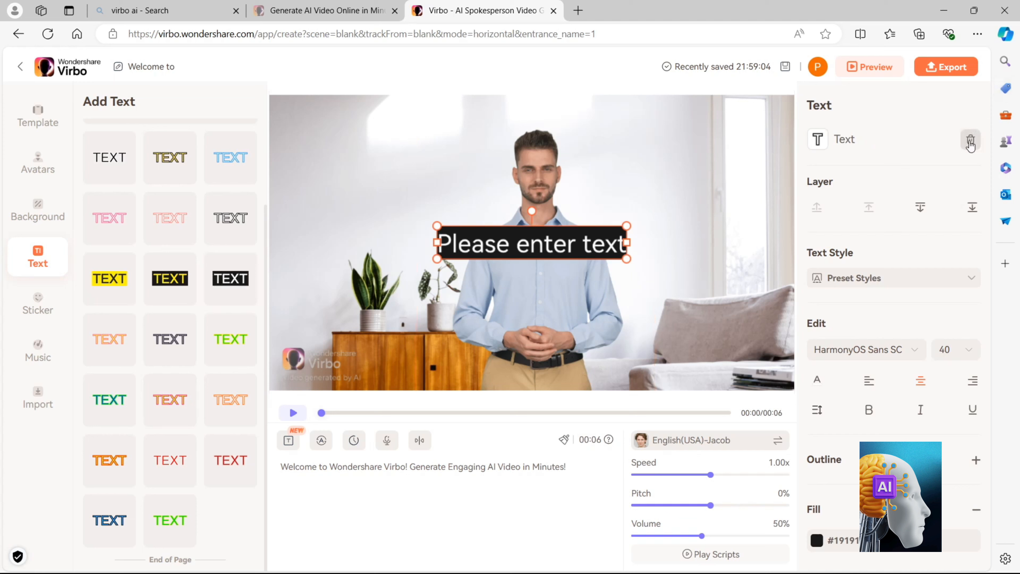
Replace part of the placeholder text with "hbjhiuhuhuhu" and delete the text element
click(601, 249)
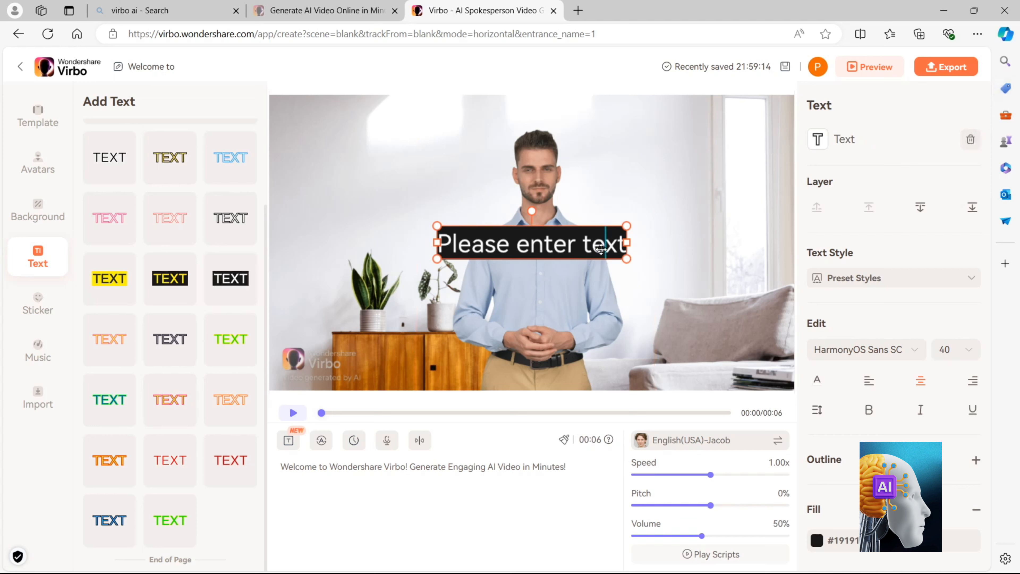
key(BackSpace)
key(BackSpace)
key(BackSpace)
key(BackSpace)
key(BackSpace)
key(BackSpace)
key(BackSpace)
text(hbjhiuhuhuhu)
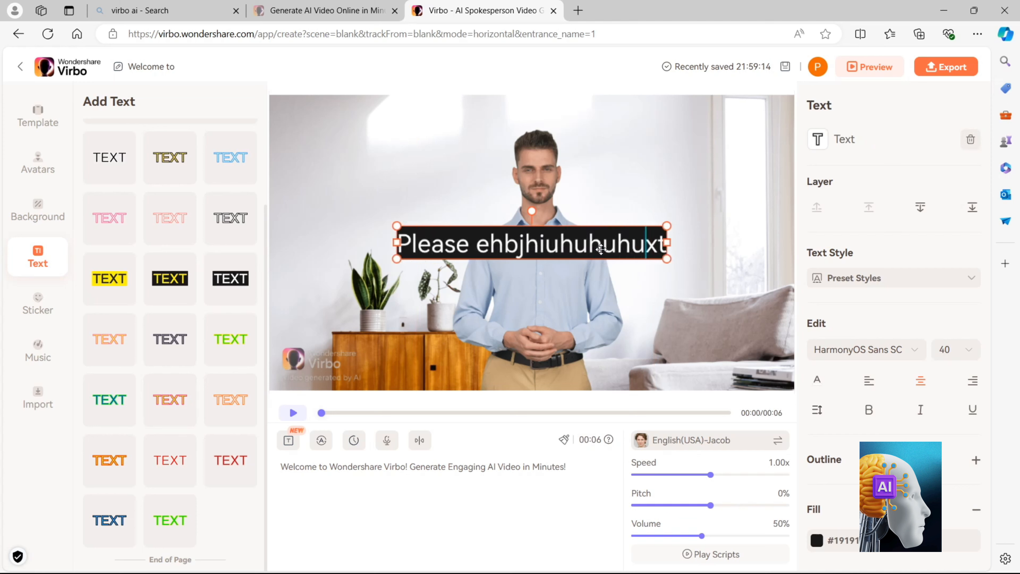
click(971, 140)
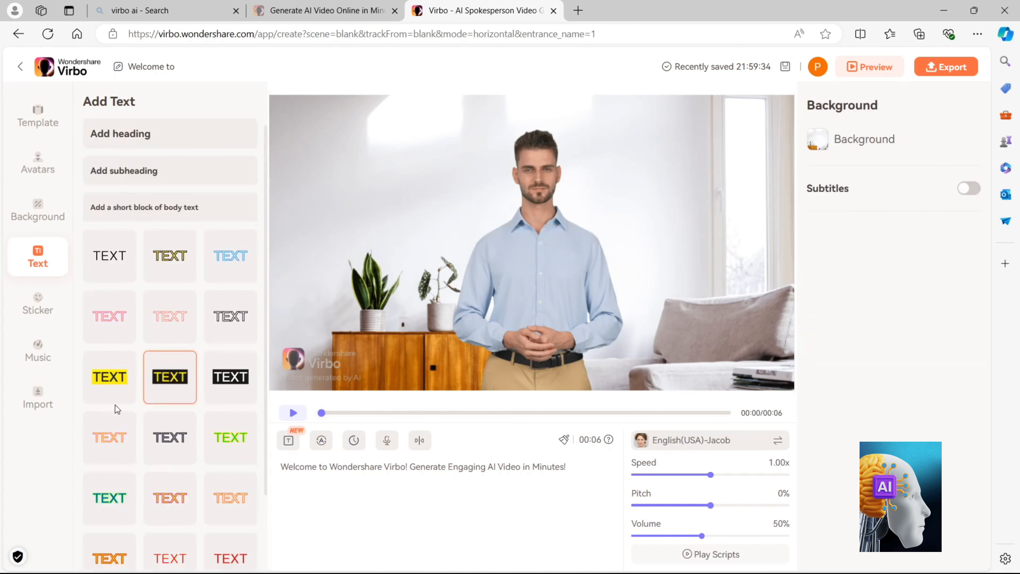
Listen to samples of The Day We Met, Rainy Day-AI music and Gloomy Day from the Hot music category
click(34, 357)
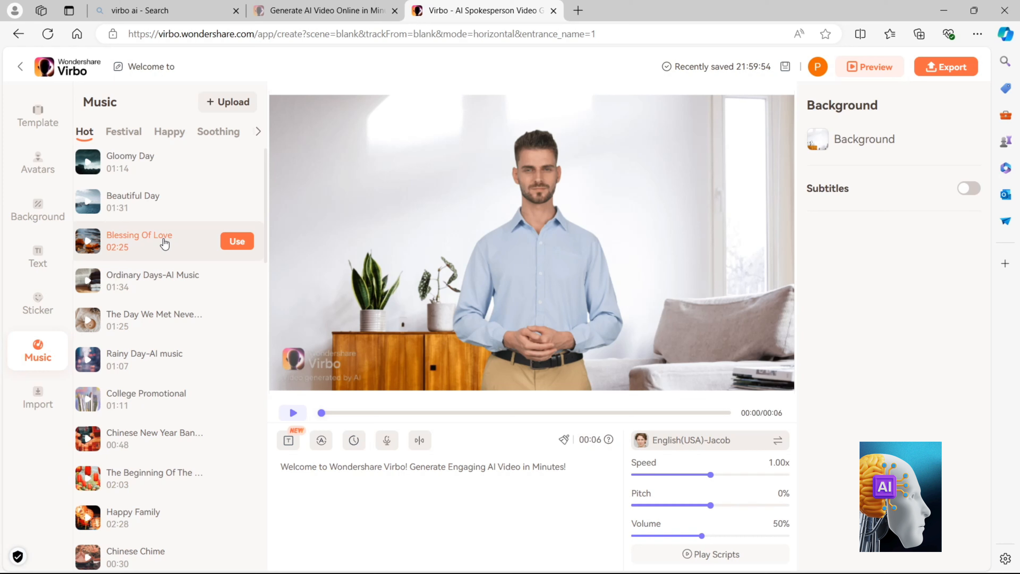
click(88, 322)
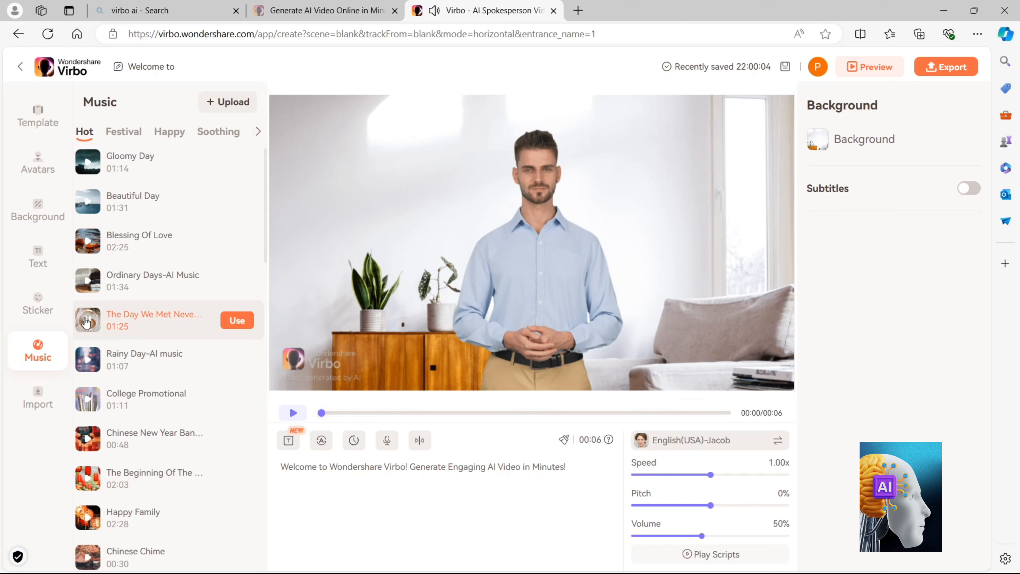
click(89, 363)
click(86, 172)
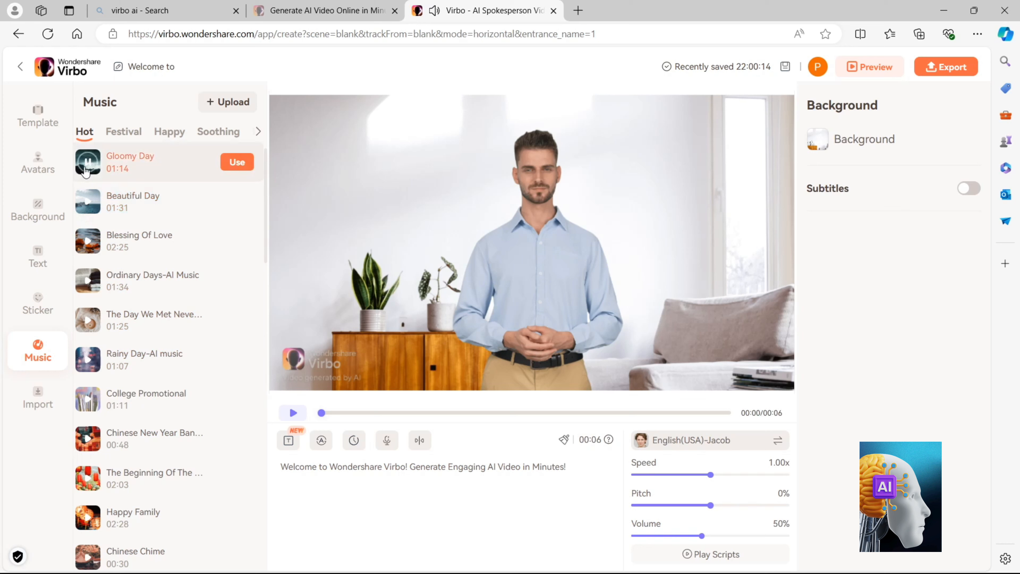
click(92, 172)
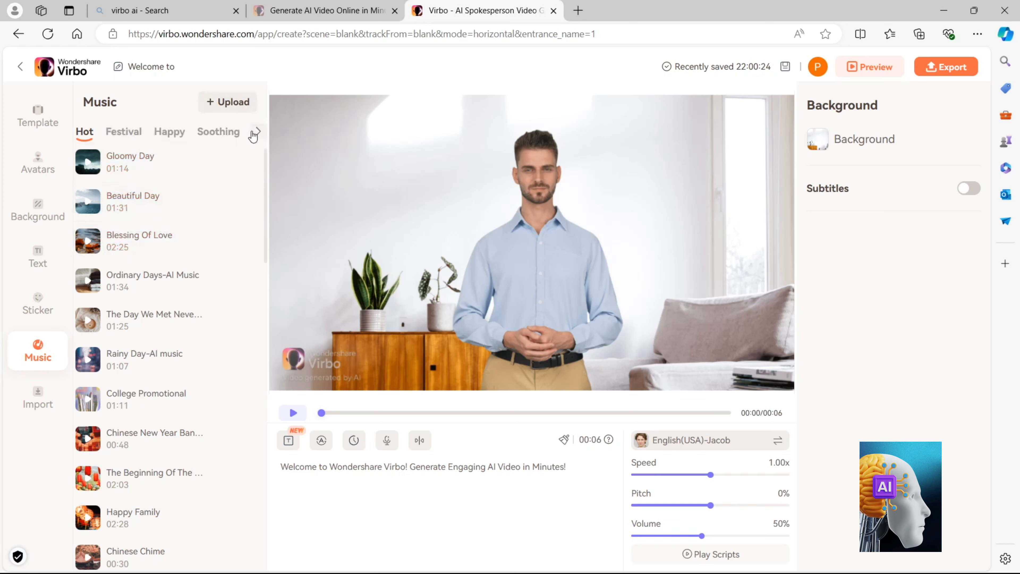
Browse the tracks in the Business and New arrival music categories, and view the options for importing files
click(254, 135)
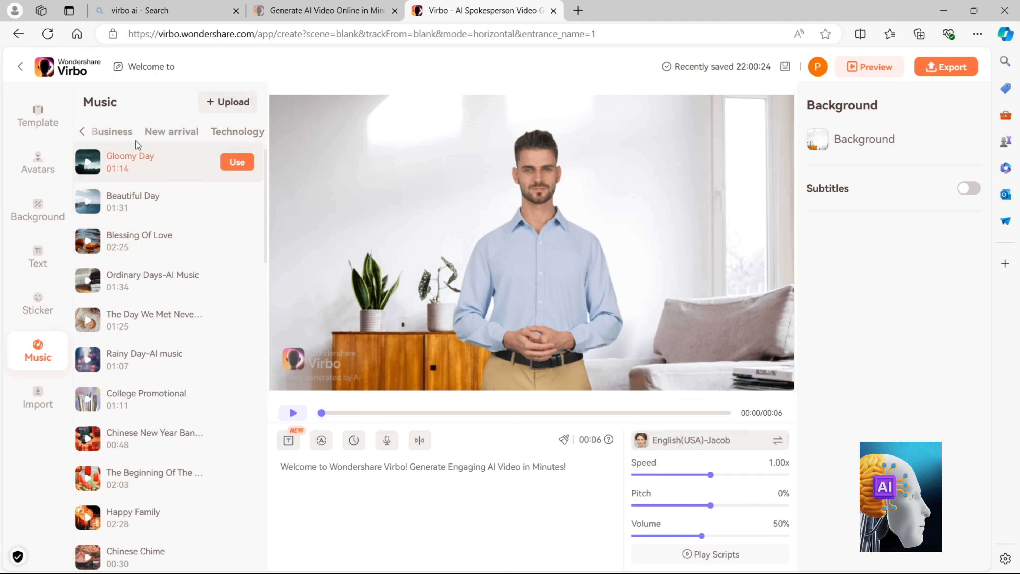
click(127, 136)
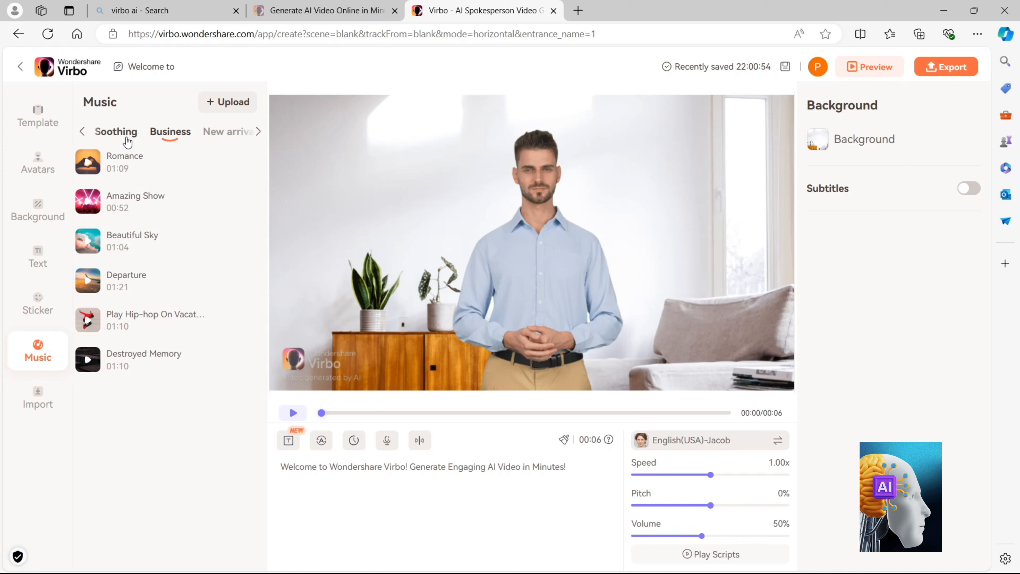
mouse_move(152, 246)
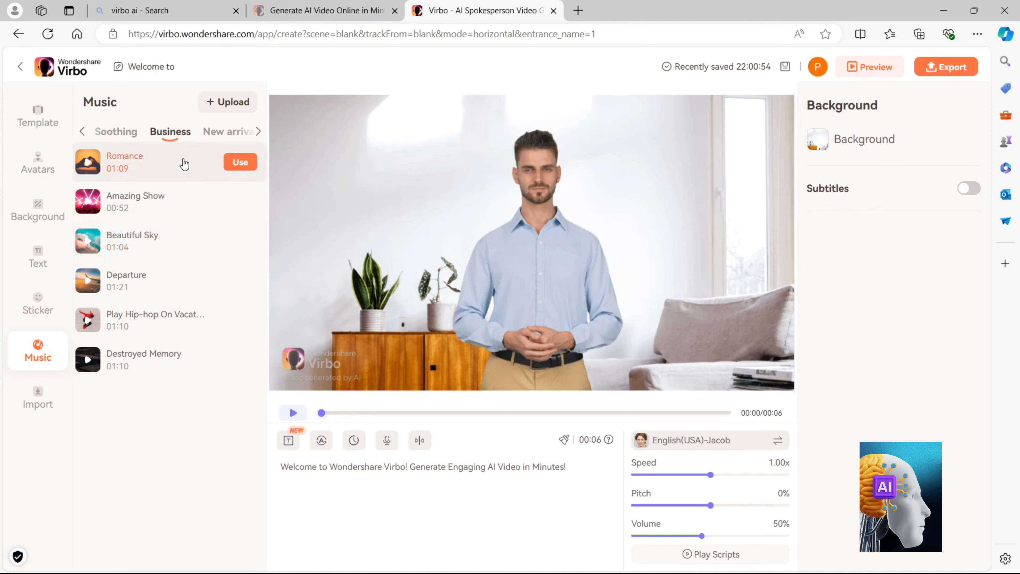
right_click(252, 132)
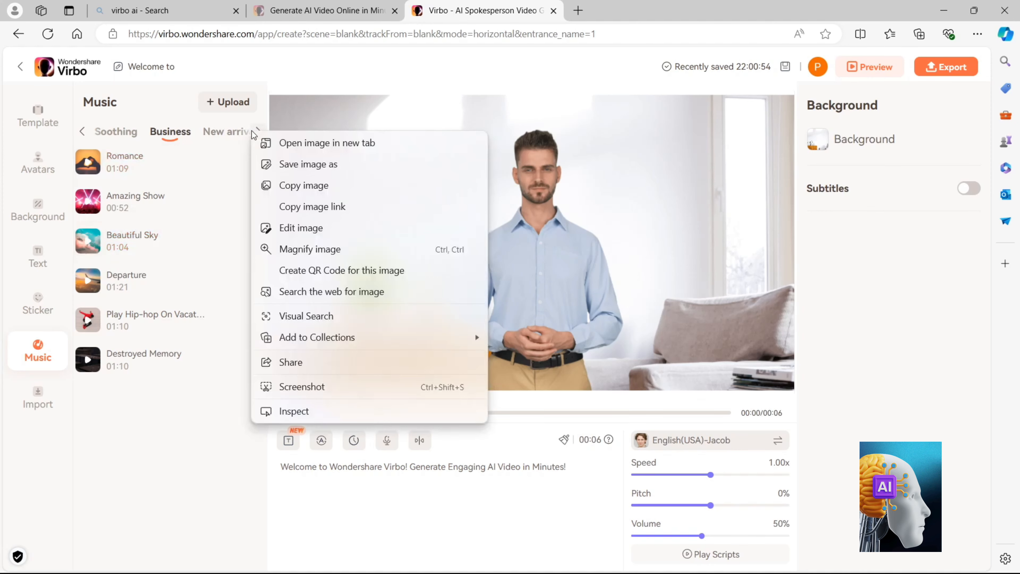
click(252, 132)
click(255, 131)
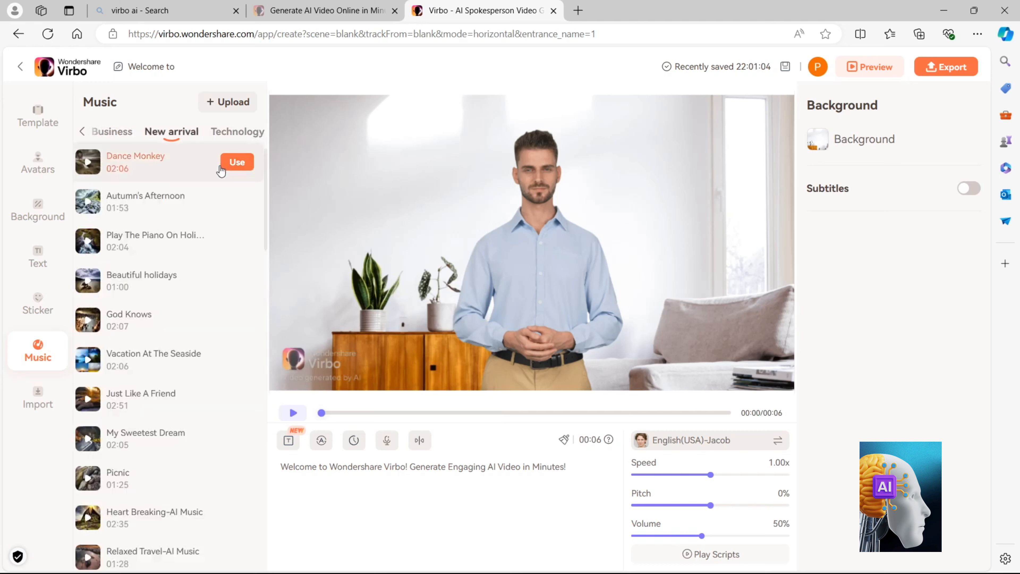
mouse_move(191, 204)
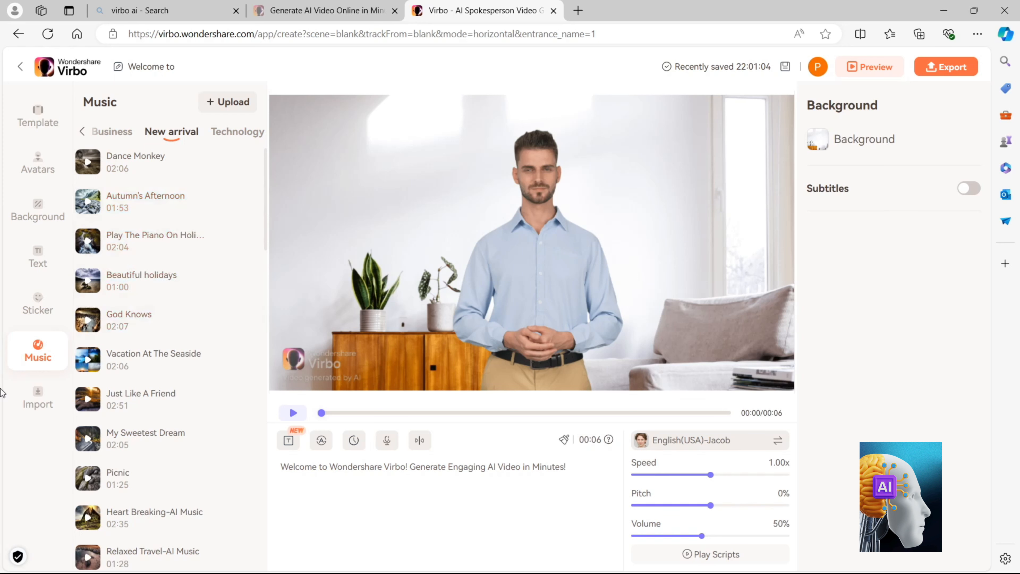
click(28, 410)
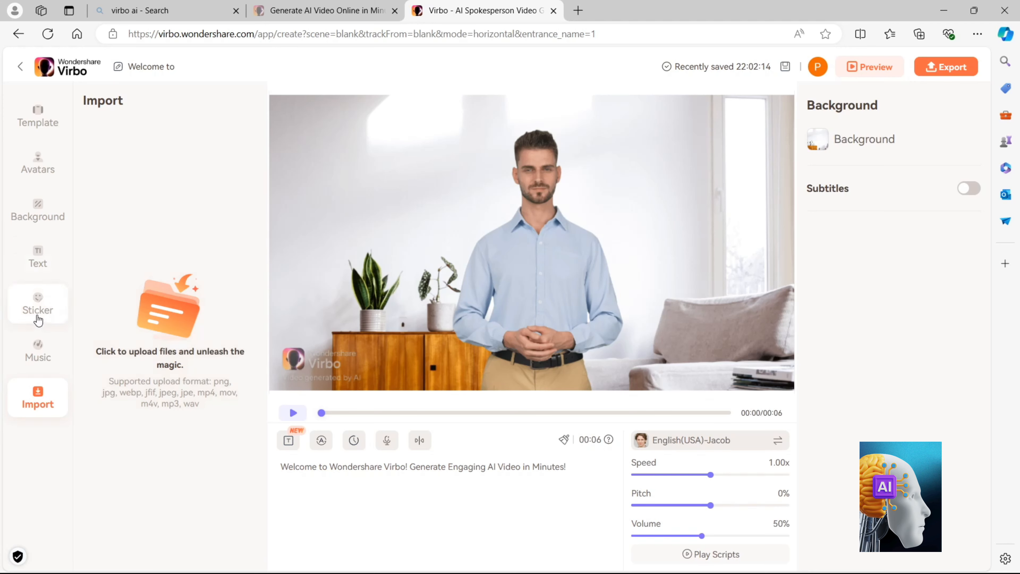
Add the green "50% OFF" sticker to the video and move it to the upper-left corner, beside the avatar
click(37, 316)
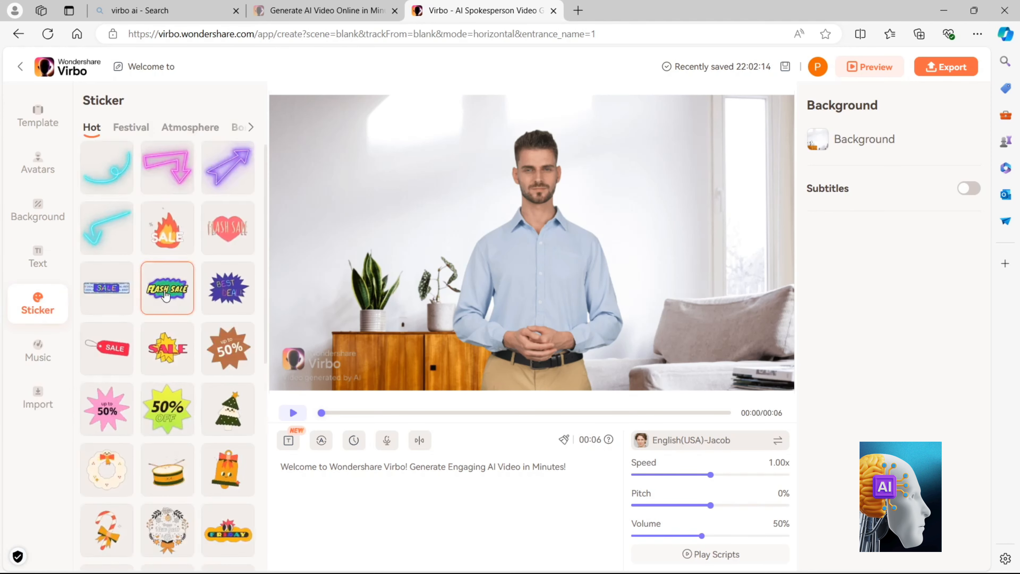
scroll(200, 462, down, 2)
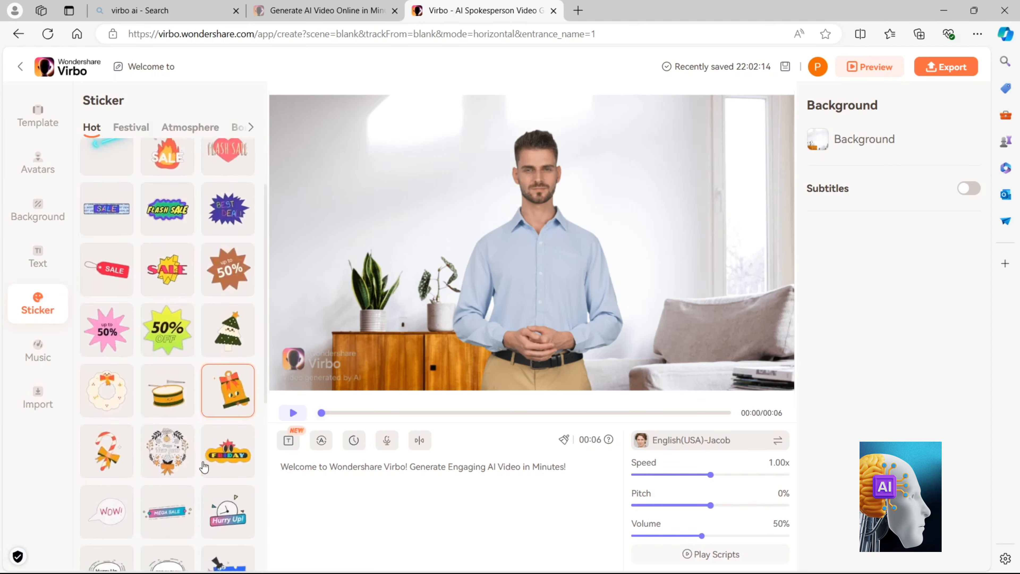
click(177, 339)
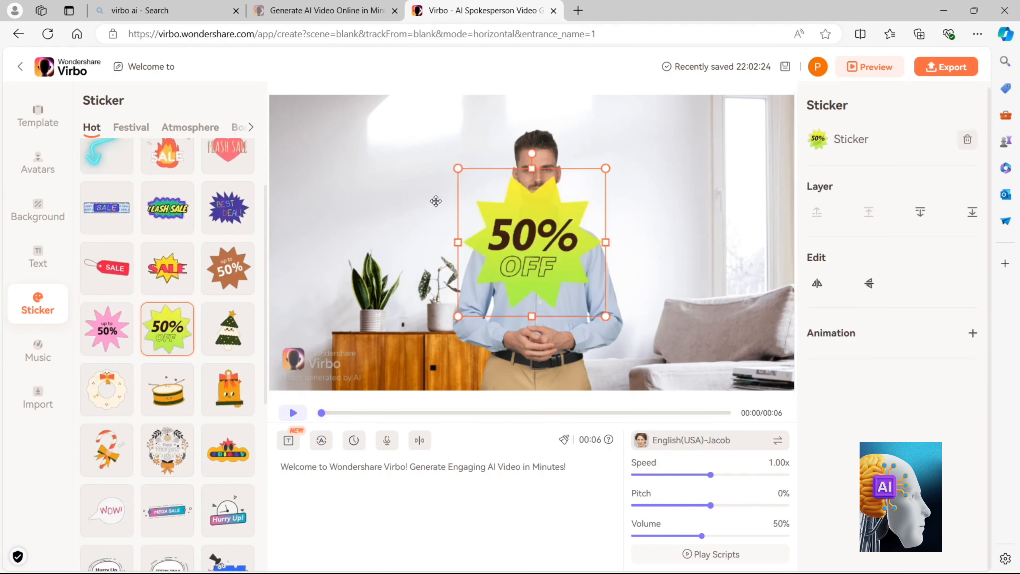
drag(552, 250, 385, 179)
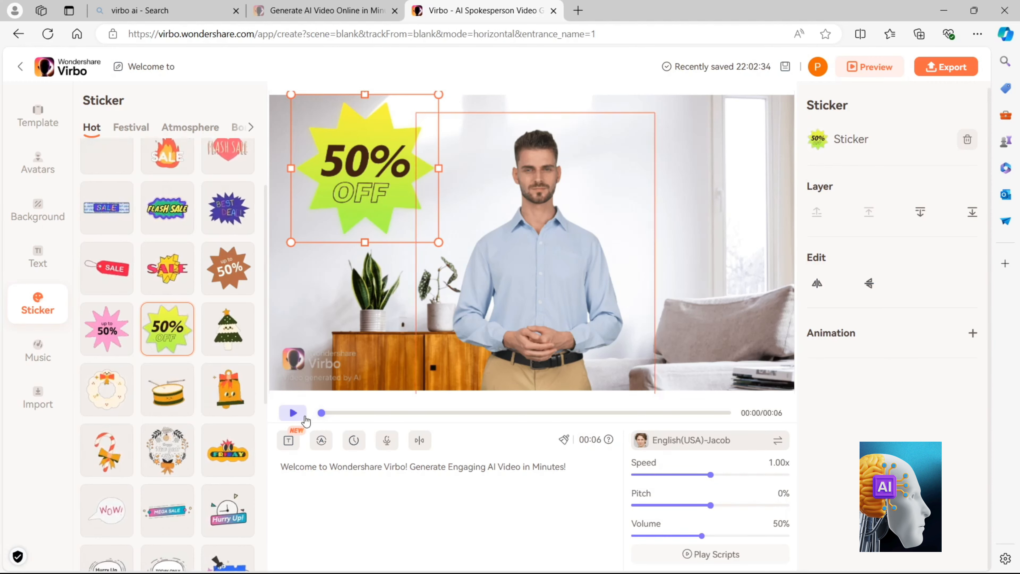
Play the video with the "50% OFF" sticker, and delete the sticker
click(292, 413)
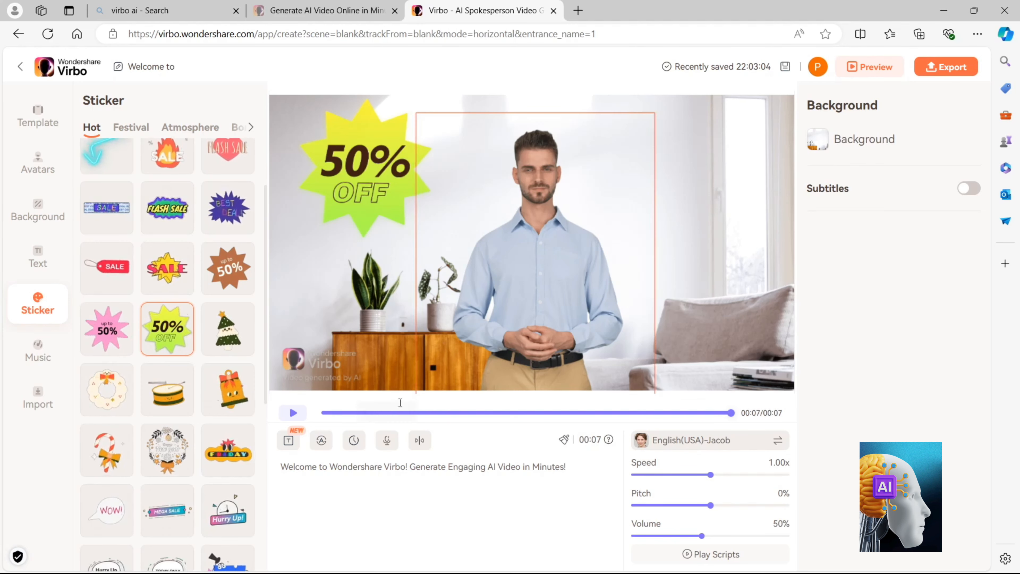
click(365, 189)
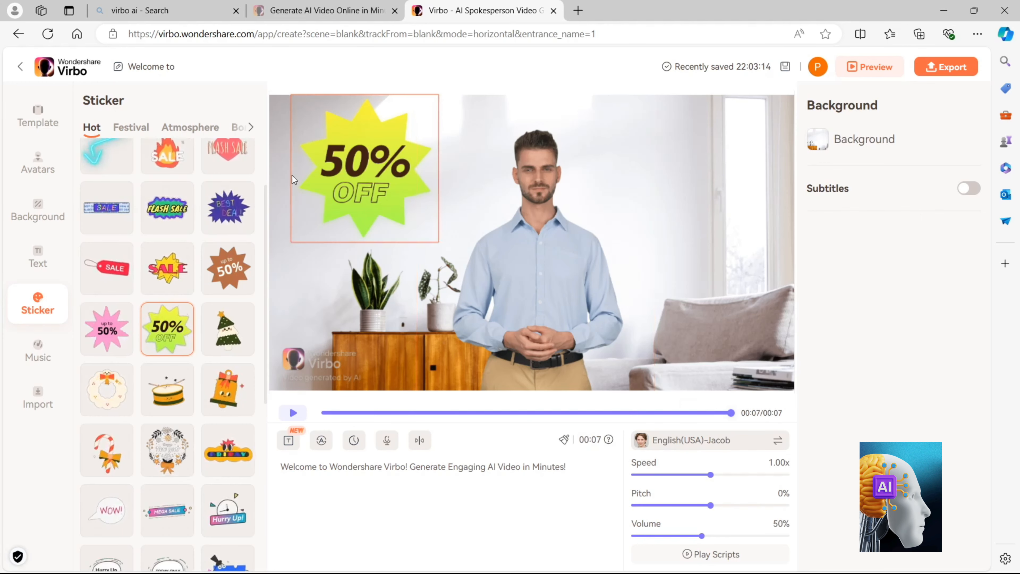
click(363, 168)
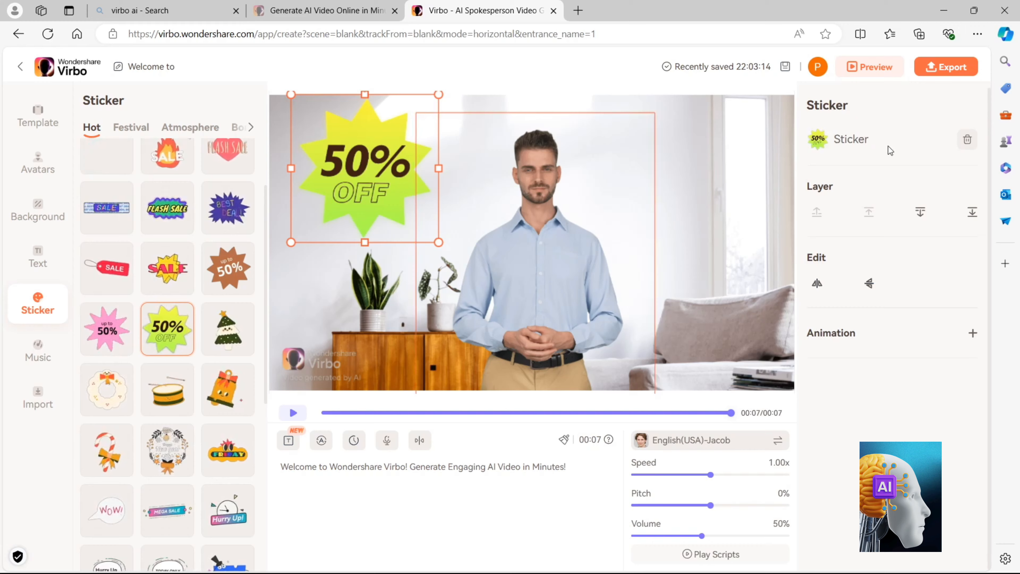
click(966, 139)
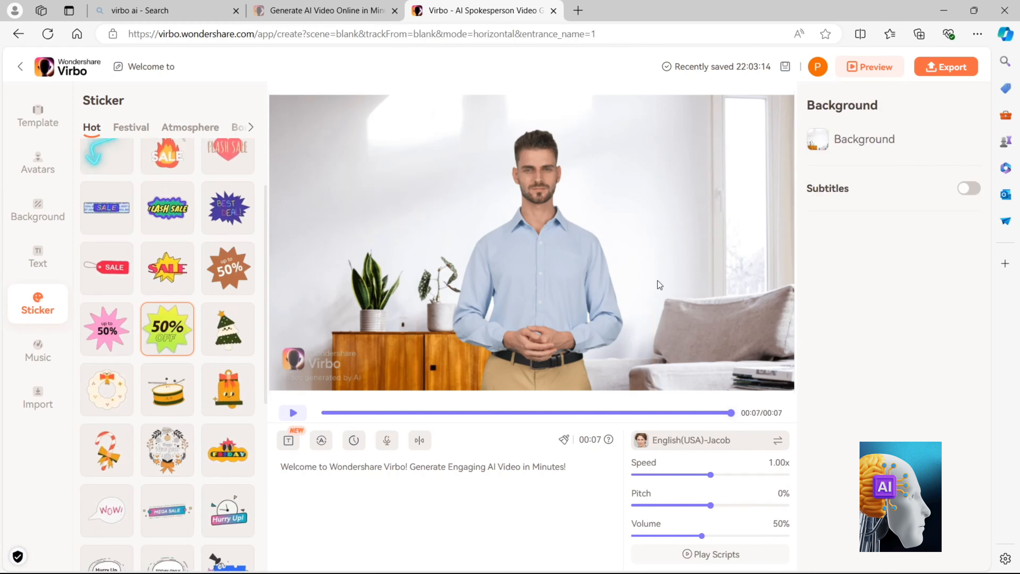
Browse the remaining Hot stickers and the further sticker categories such as Decoration, Emoji and Arrow
scroll(173, 520, down, 3)
scroll(174, 518, down, 5)
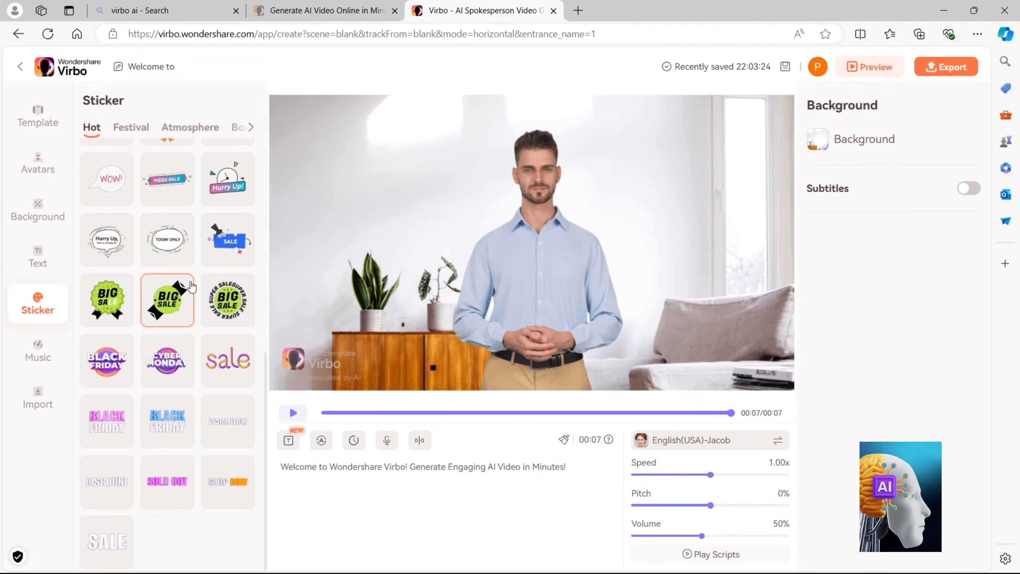
click(251, 127)
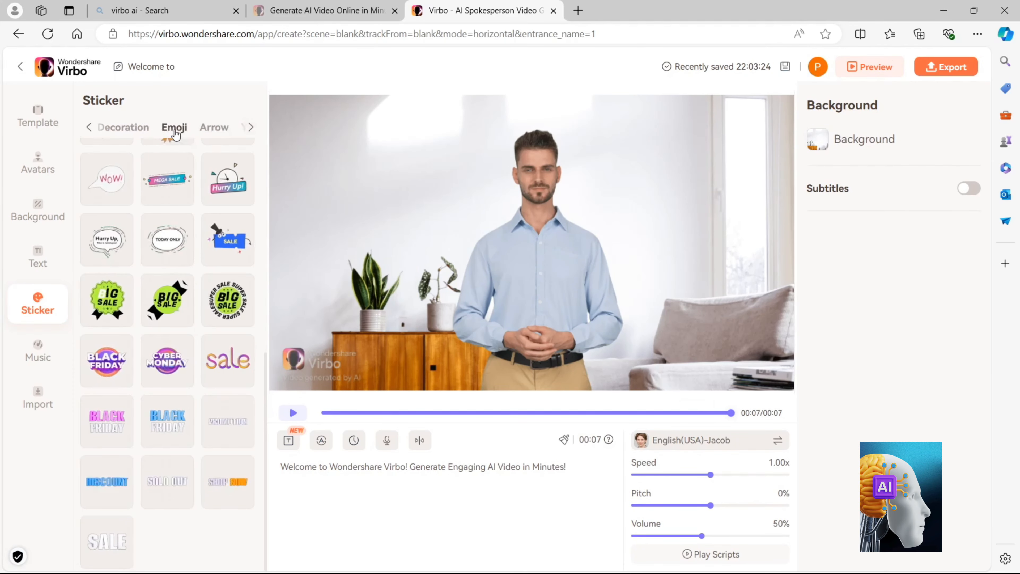
click(251, 128)
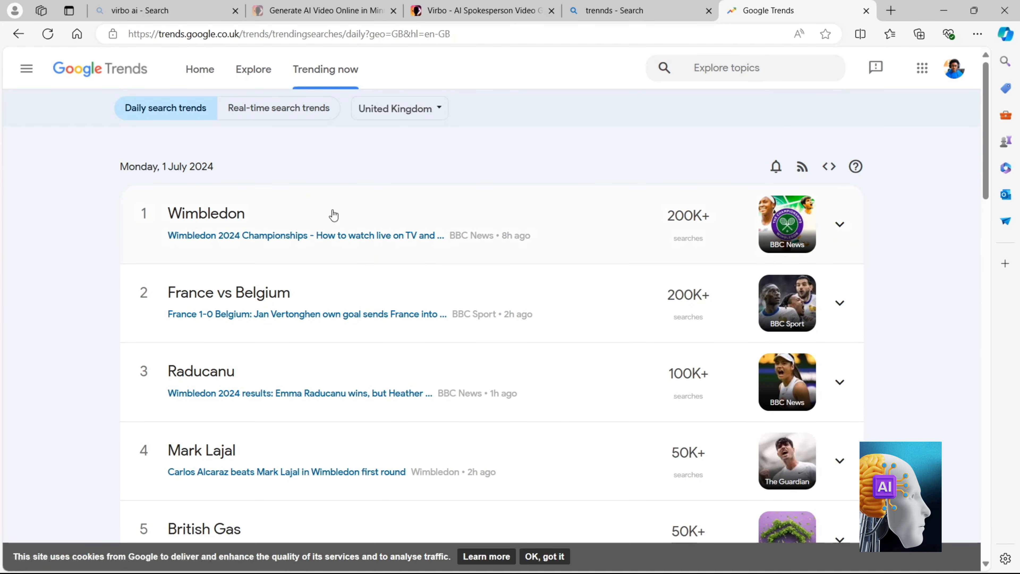
In Google Trends, expand the Wimbledon trend and open its related article "Preview of Day 1 of The Championships, Wimbledon 2024"
click(333, 216)
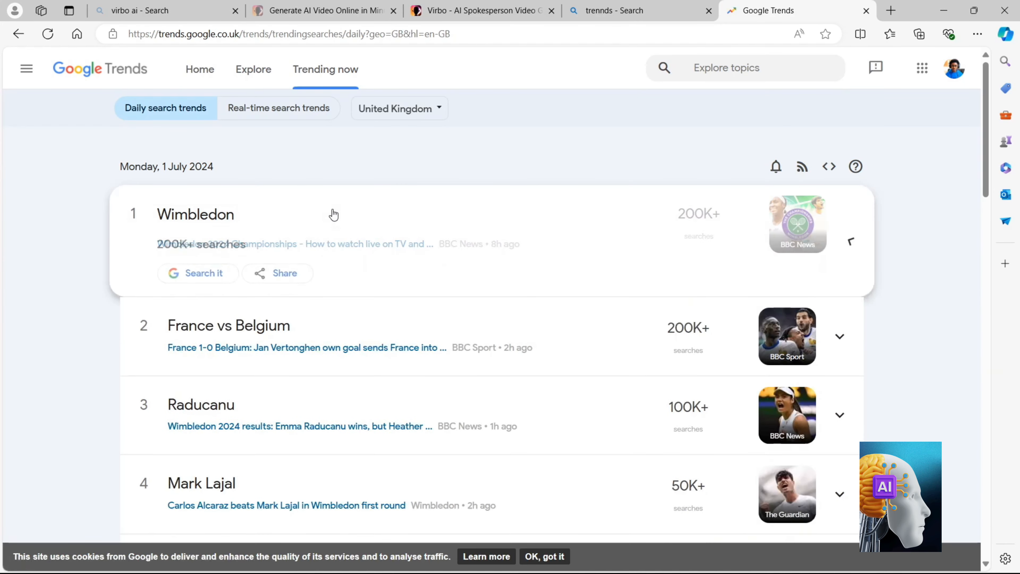
scroll(650, 306, down, 2)
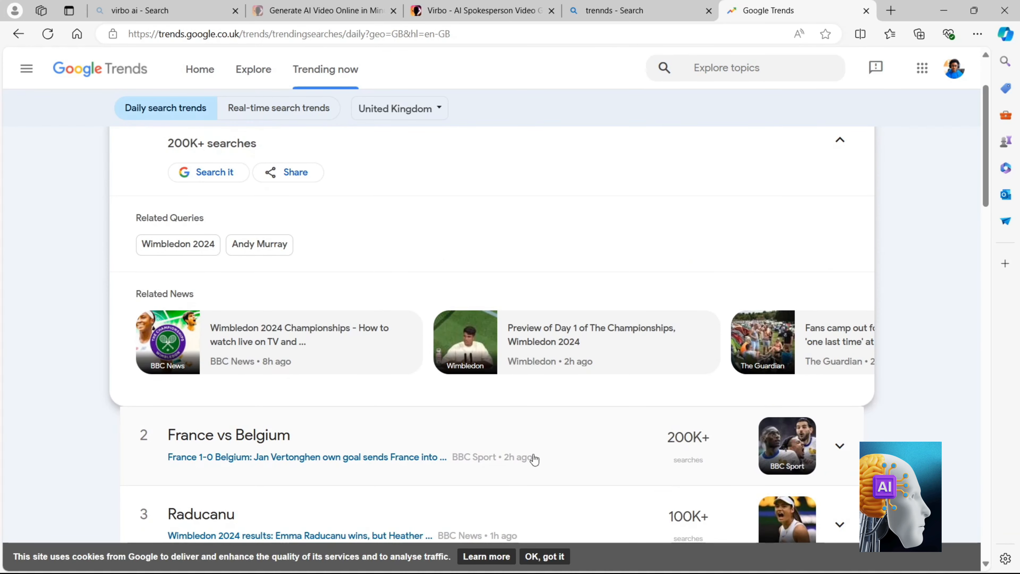
scroll(534, 460, down, 1)
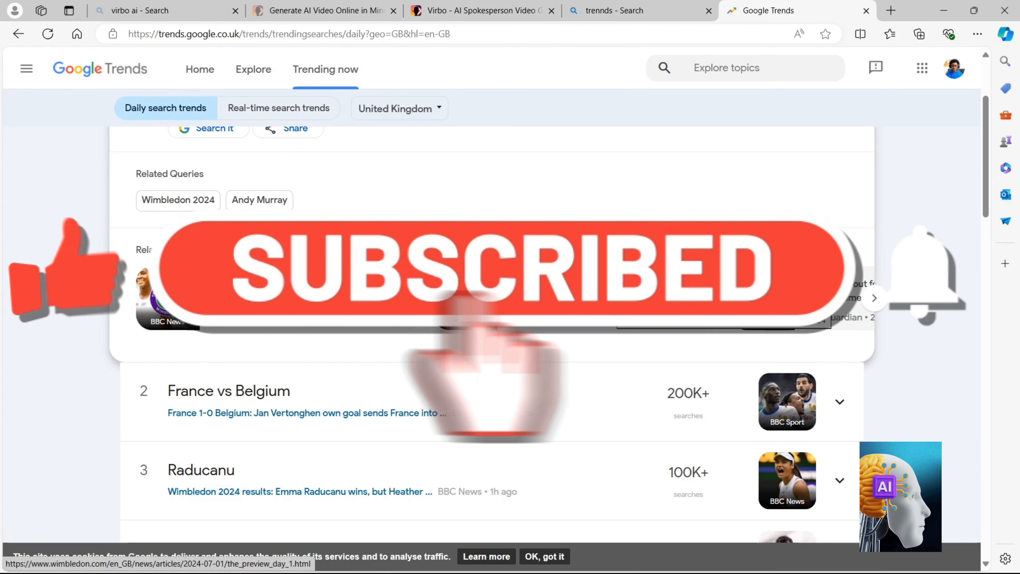
click(582, 297)
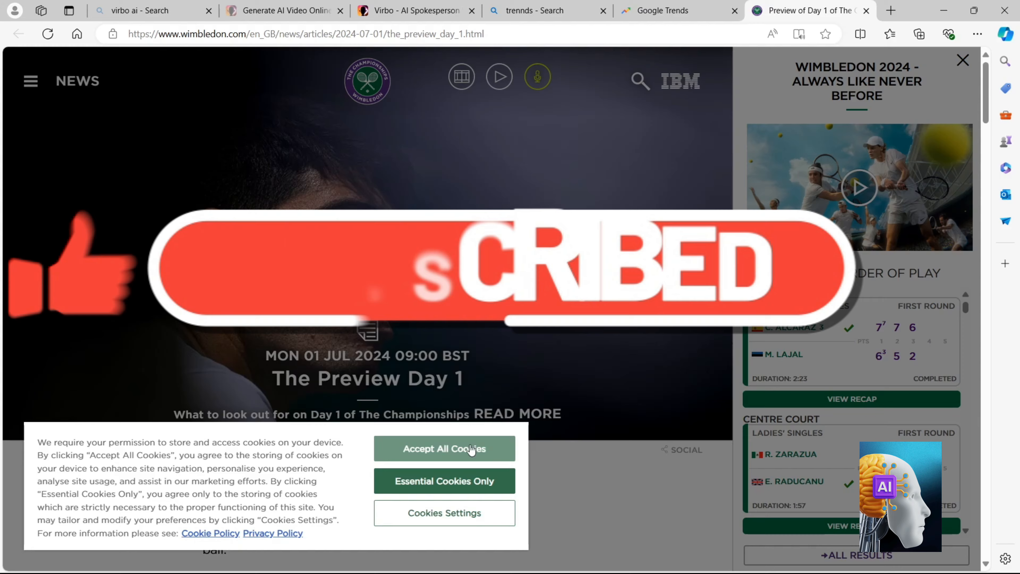
Accept all cookies on the Wimbledon page and copy the article's opening paragraph about the 137th Championships
click(470, 449)
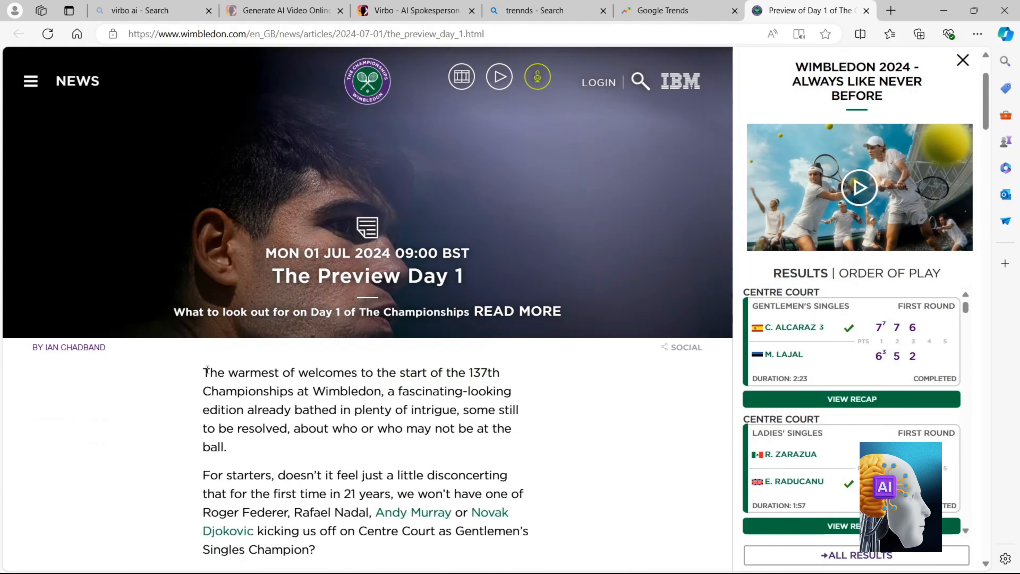
drag(210, 372, 269, 391)
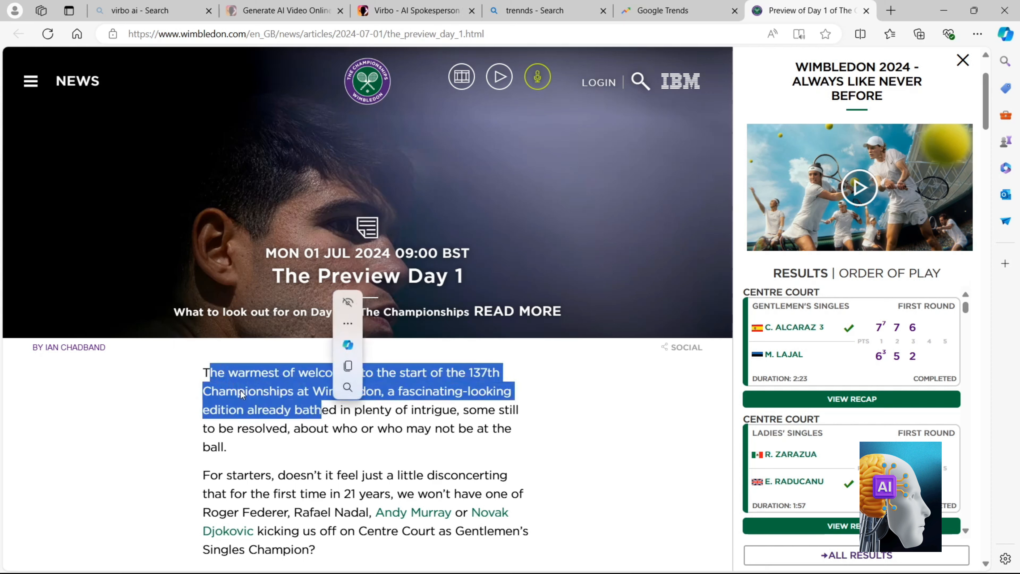
drag(203, 372, 416, 450)
key(ctrl+c)
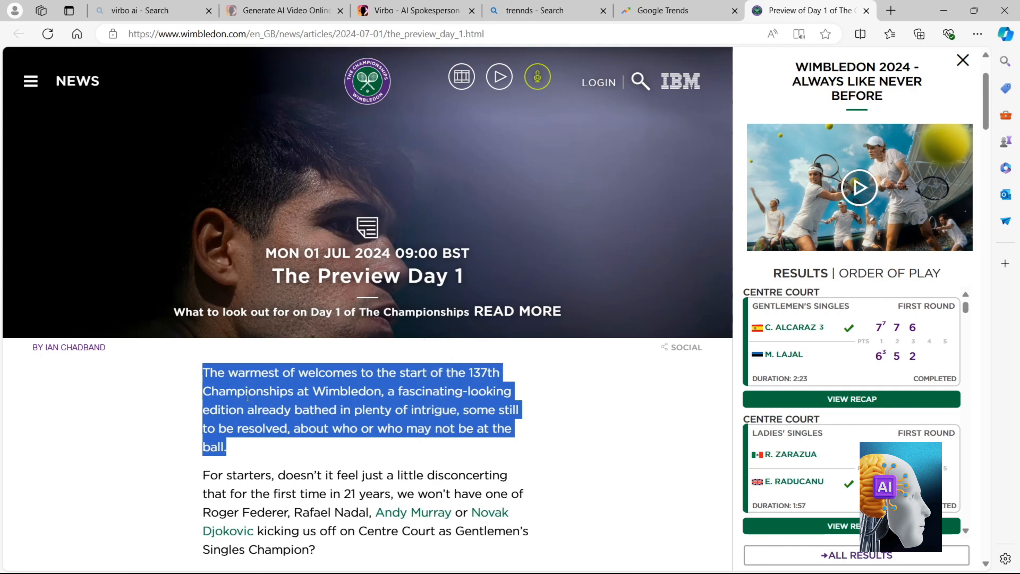
scroll(247, 397, down, 6)
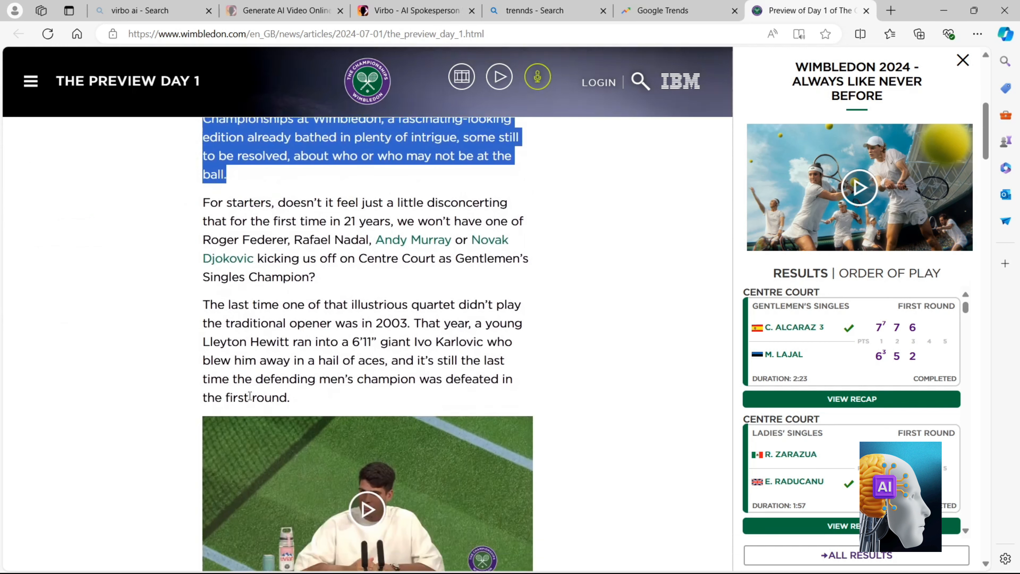
scroll(186, 284, up, 2)
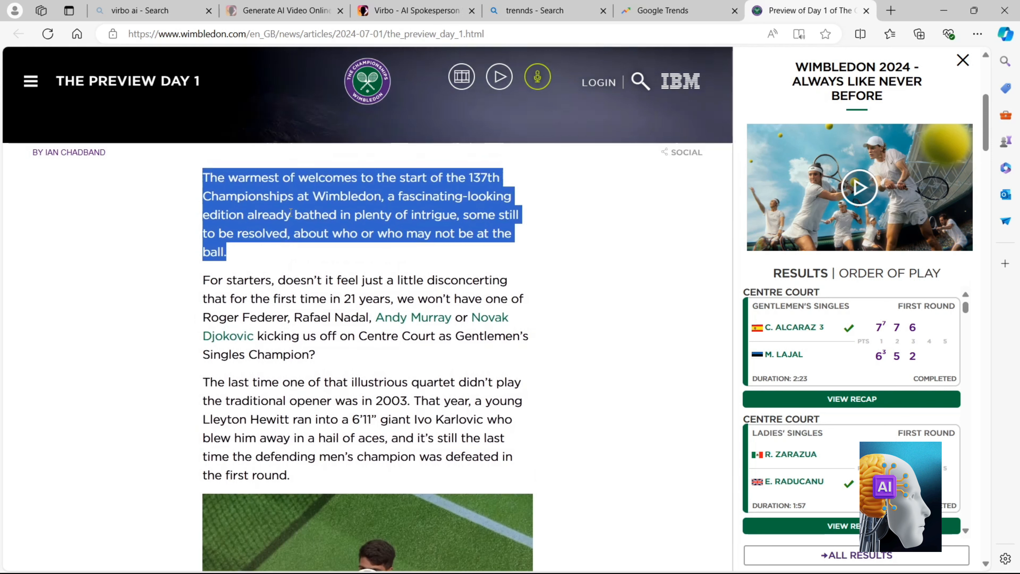
Back in Virbo, replace the script with the copied paragraph and add "Wimbledon 2024 Update:" in front of it
click(653, 8)
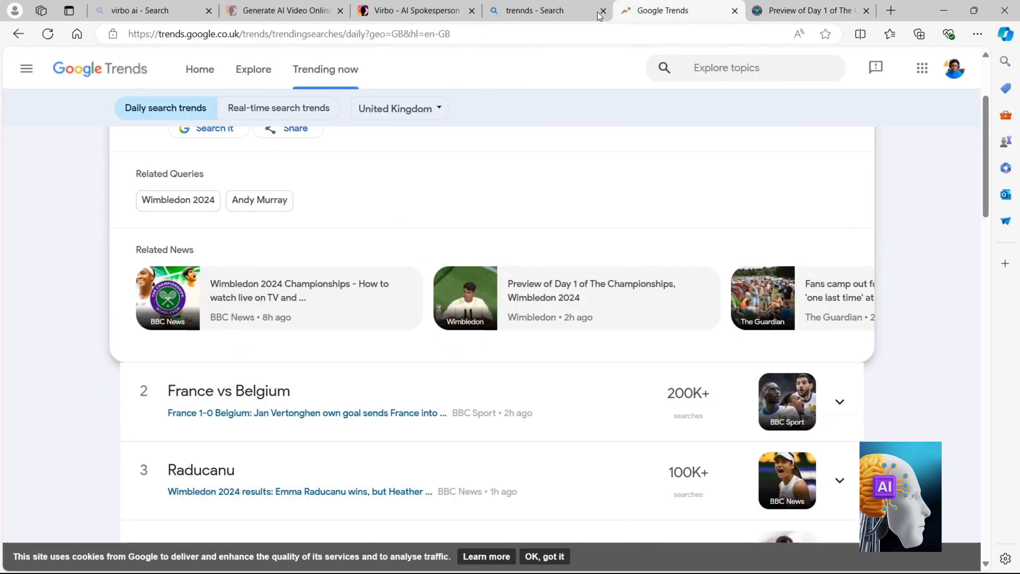
click(528, 9)
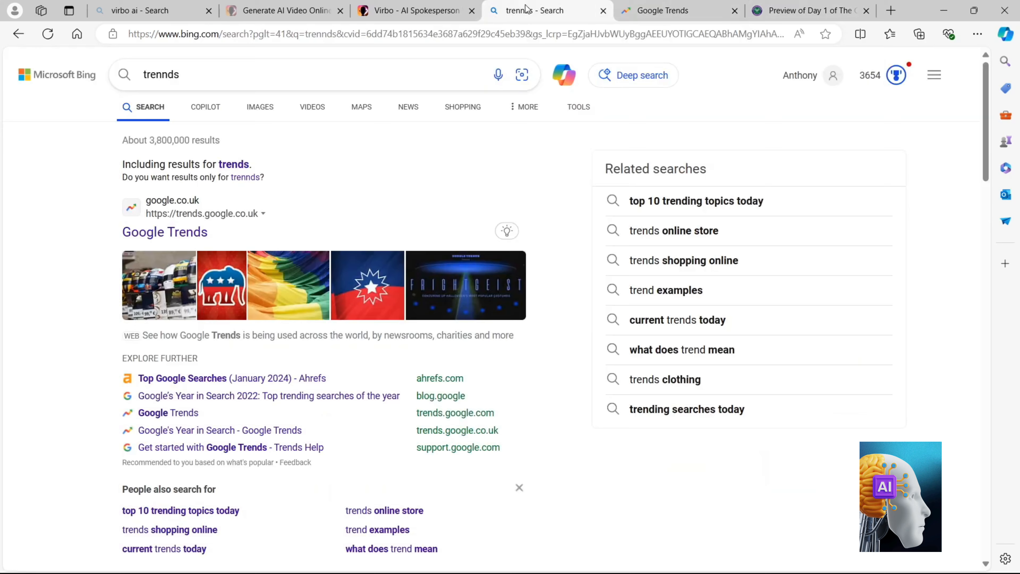
click(404, 11)
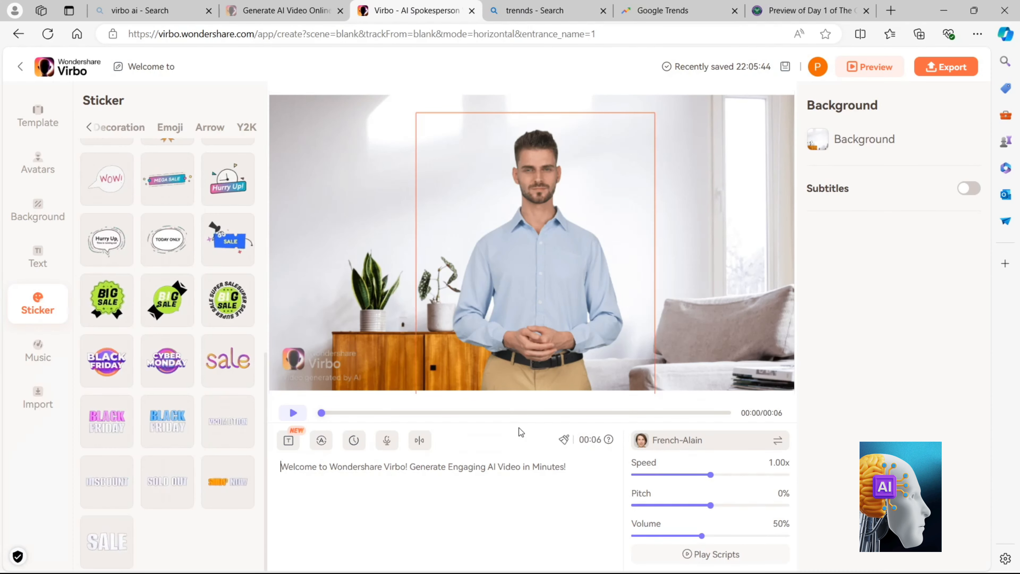
click(386, 491)
key(ctrl+a)
key(BackSpace)
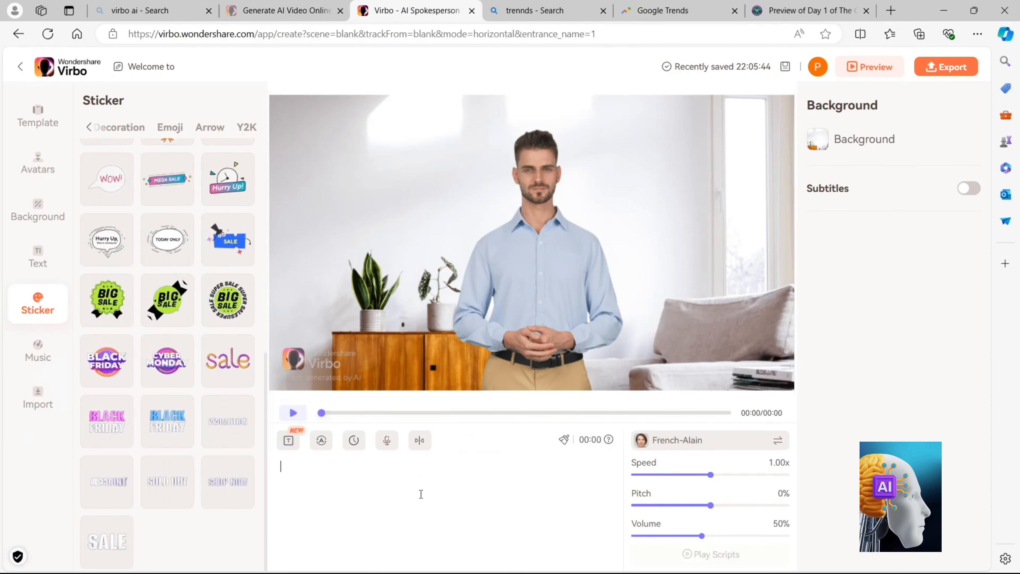
key(ctrl+v)
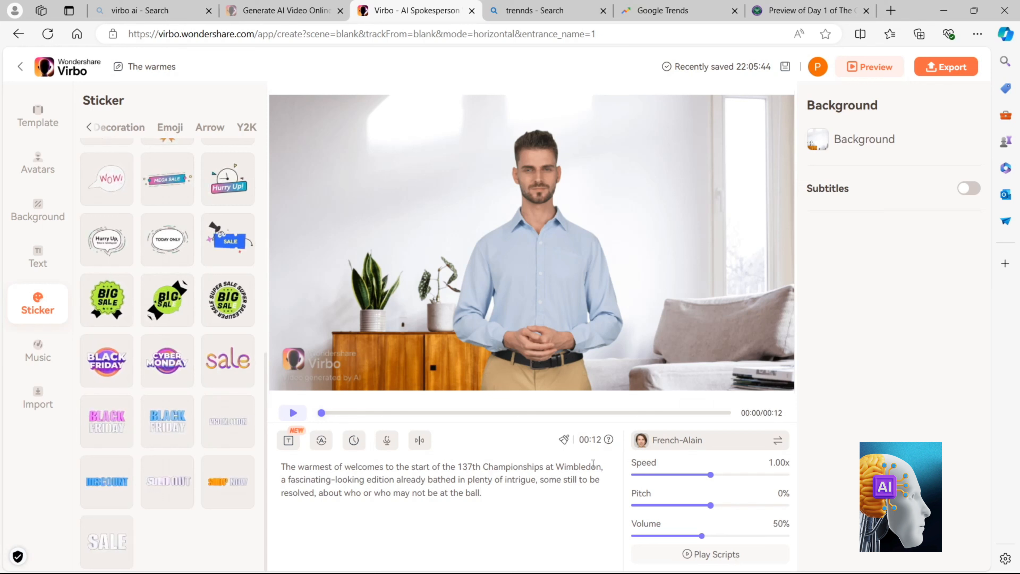
drag(602, 463, 281, 466)
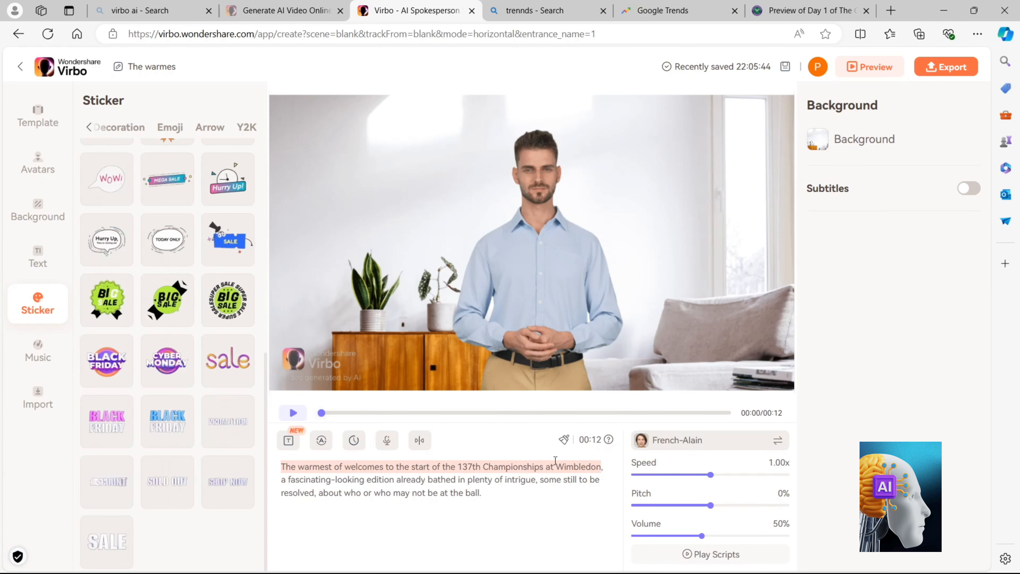
double_click(567, 467)
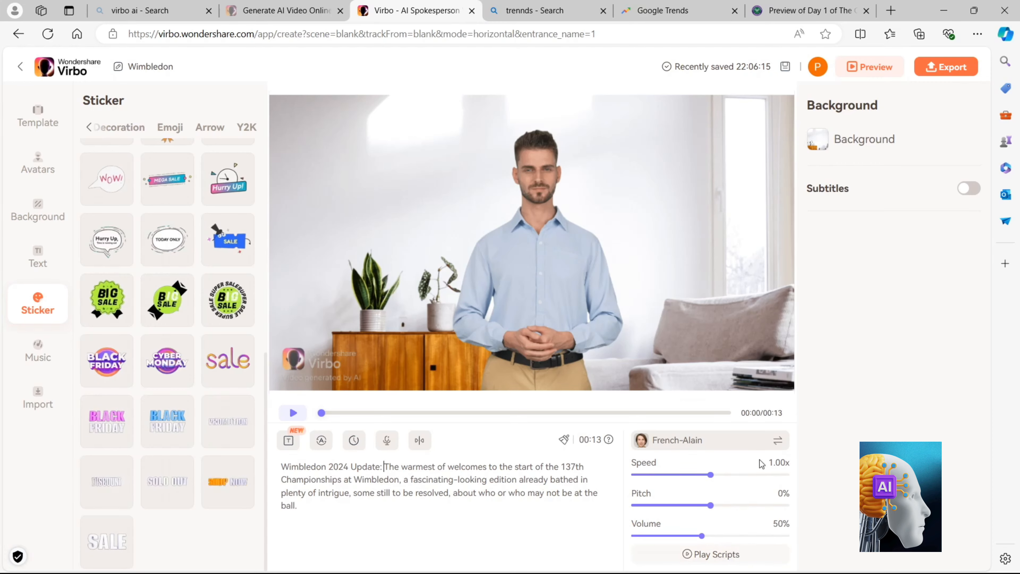
Open the voiceover library for the script and filter the voices by the language English
click(737, 439)
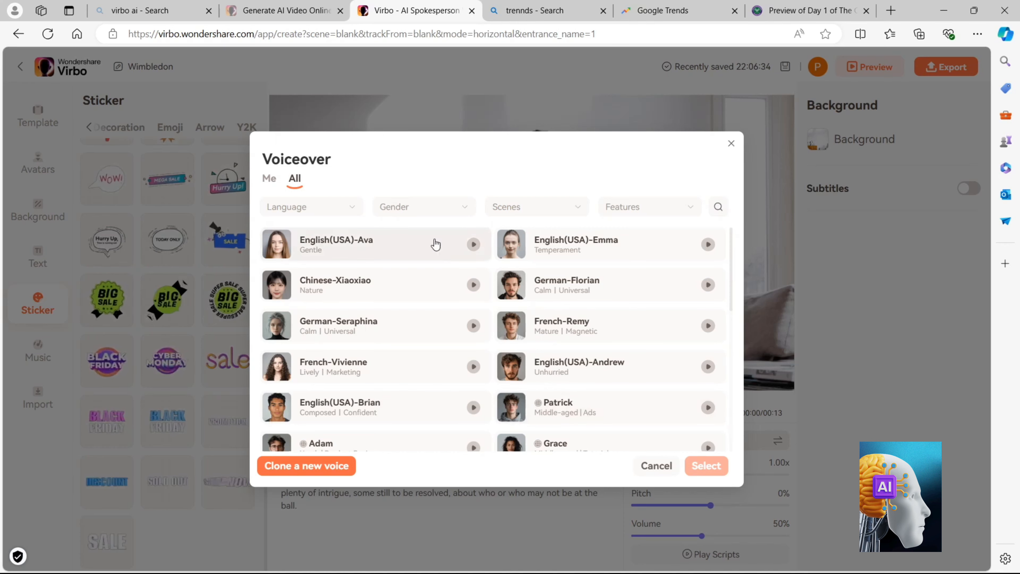
click(335, 211)
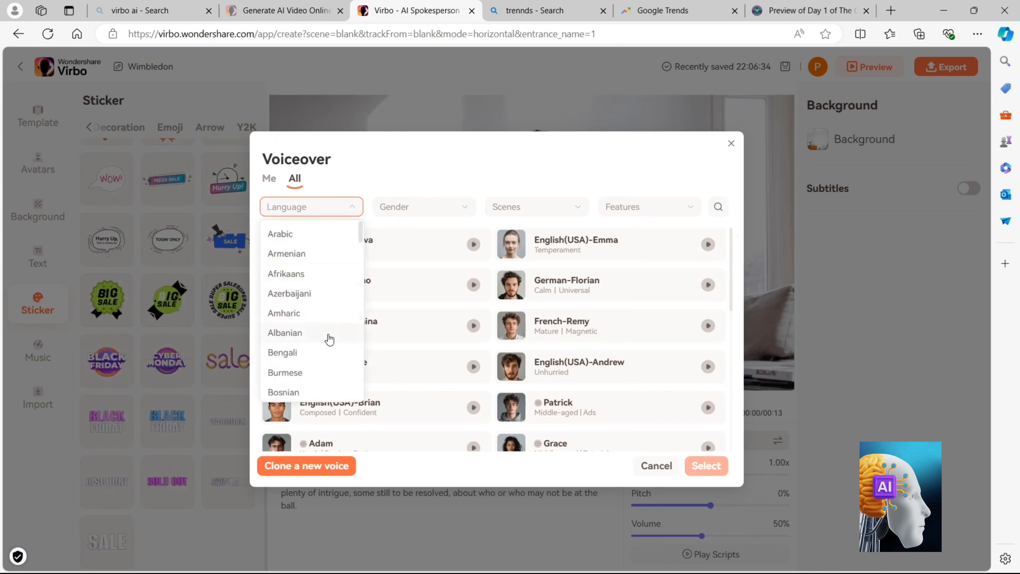
scroll(330, 340, down, 3)
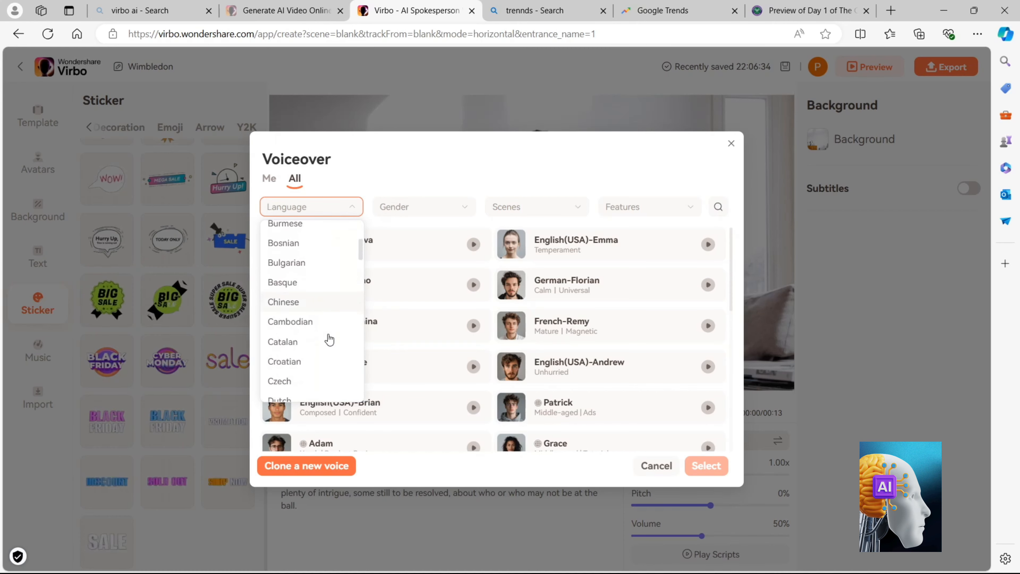
scroll(330, 339, down, 2)
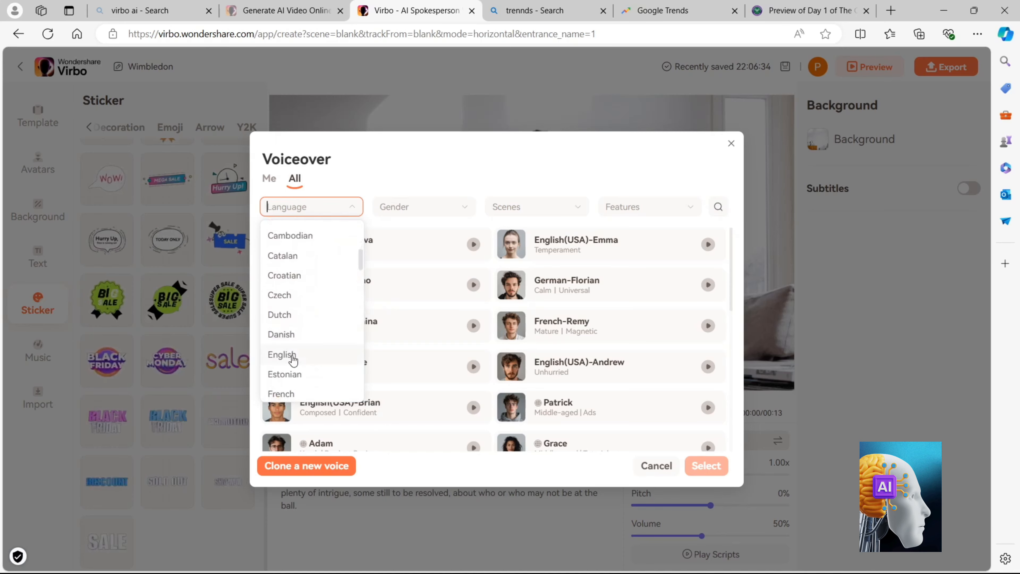
click(294, 361)
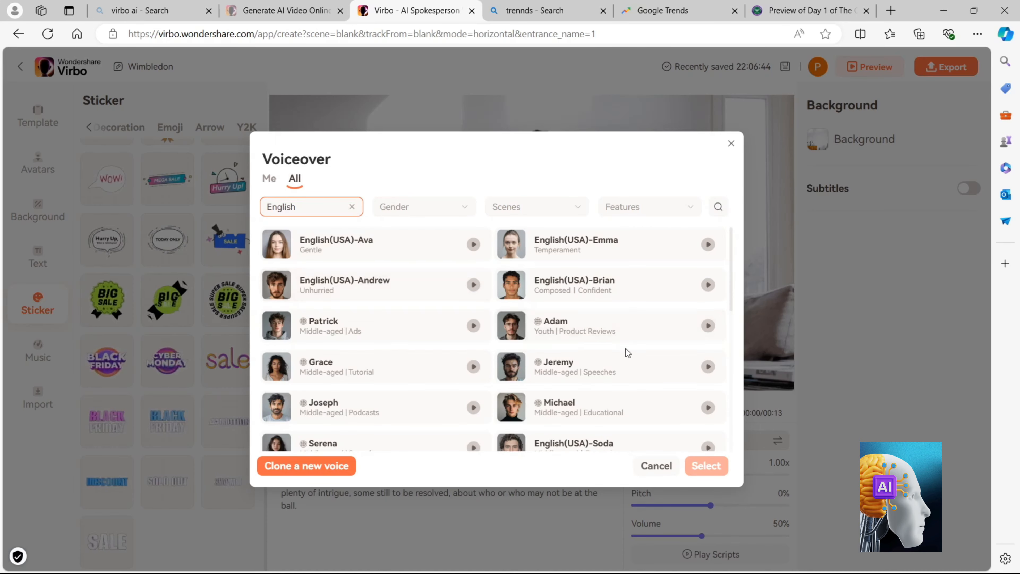
Listen to samples of the English voices English(UK)-Tom, James and English(USA)-Soda
scroll(625, 348, down, 4)
scroll(626, 354, down, 1)
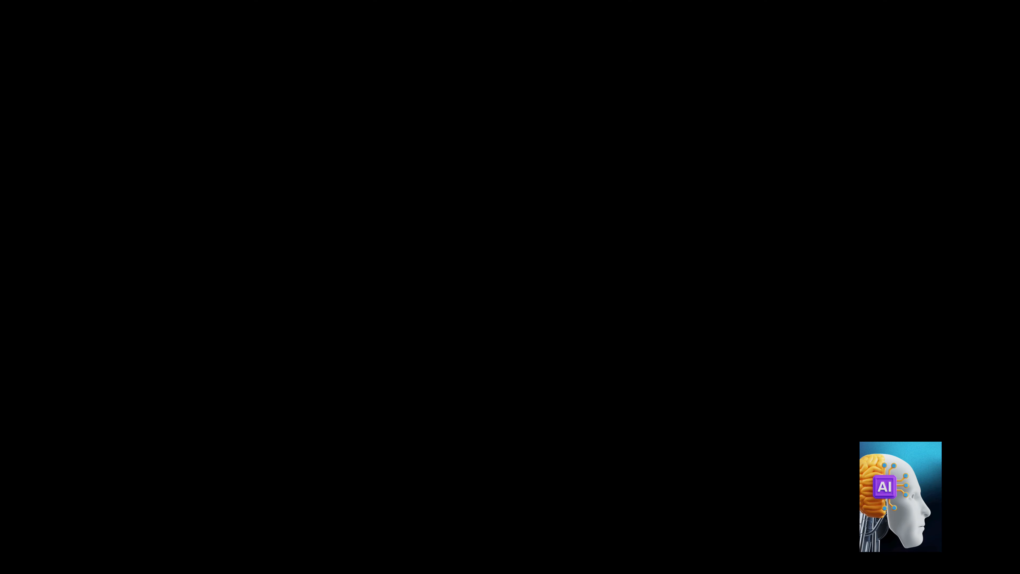
click(473, 393)
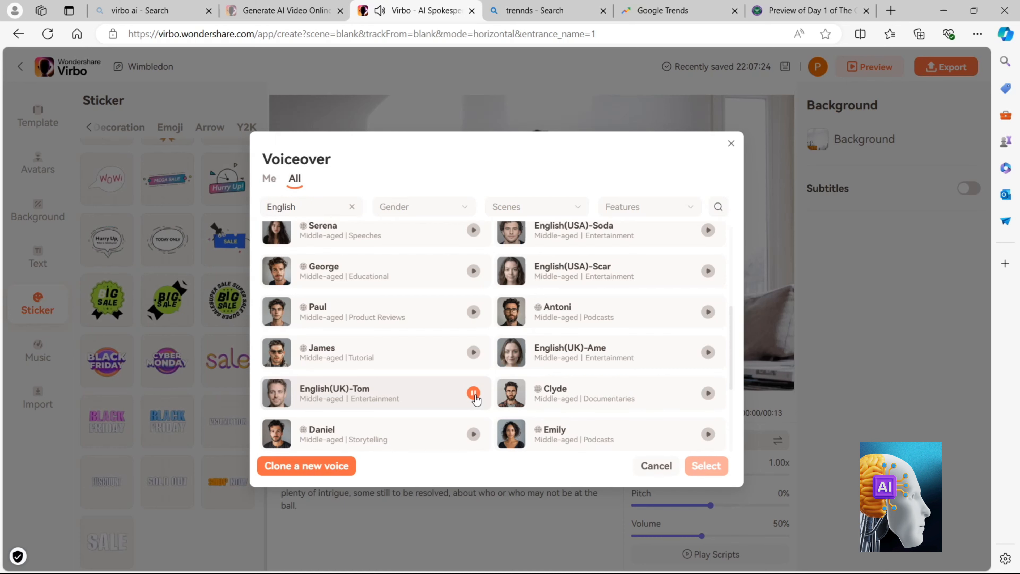
click(474, 394)
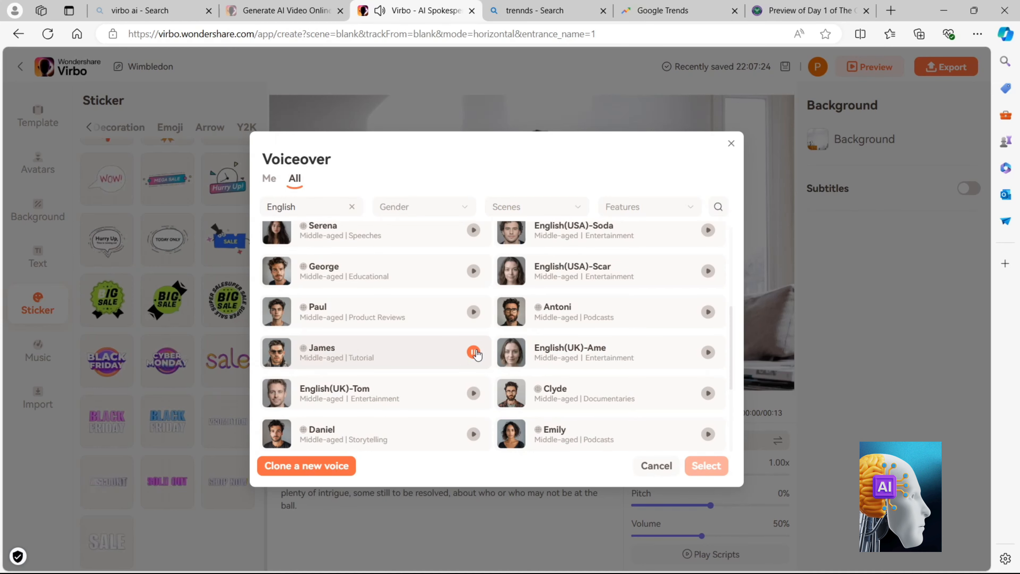
scroll(477, 353, up, 3)
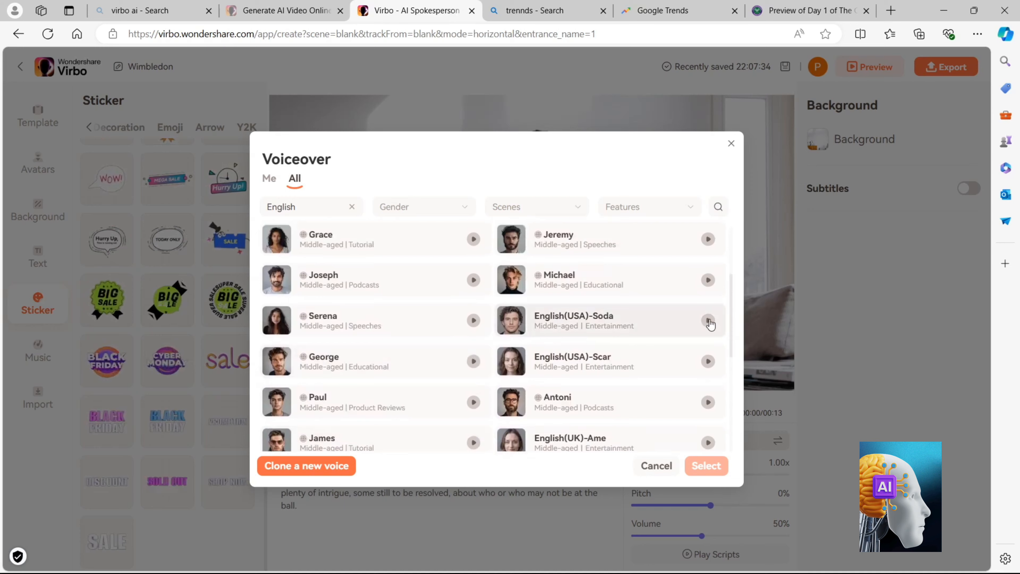
click(711, 322)
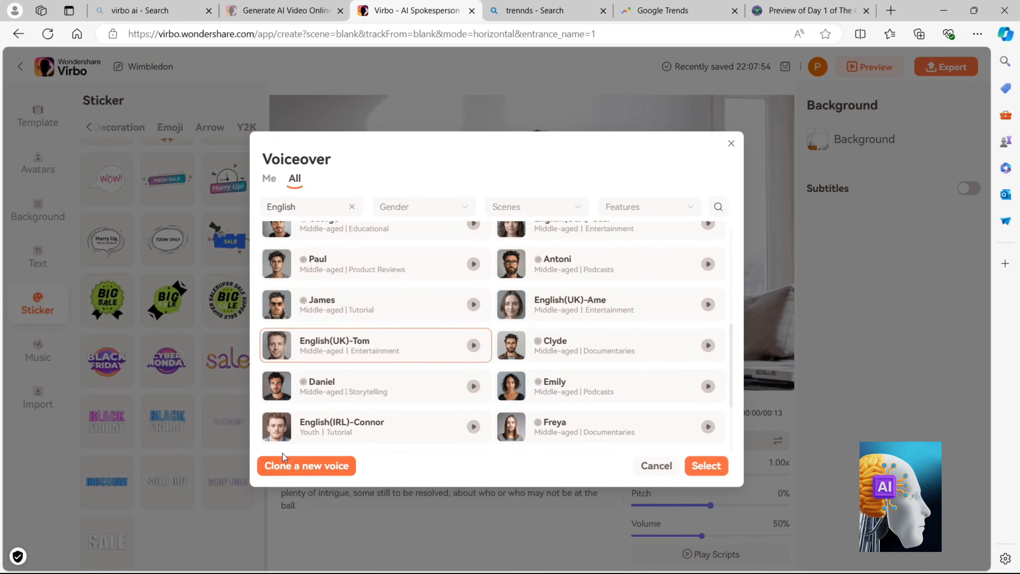
Look at the upload requirements for cloning a new voice and cancel the cloning
click(291, 465)
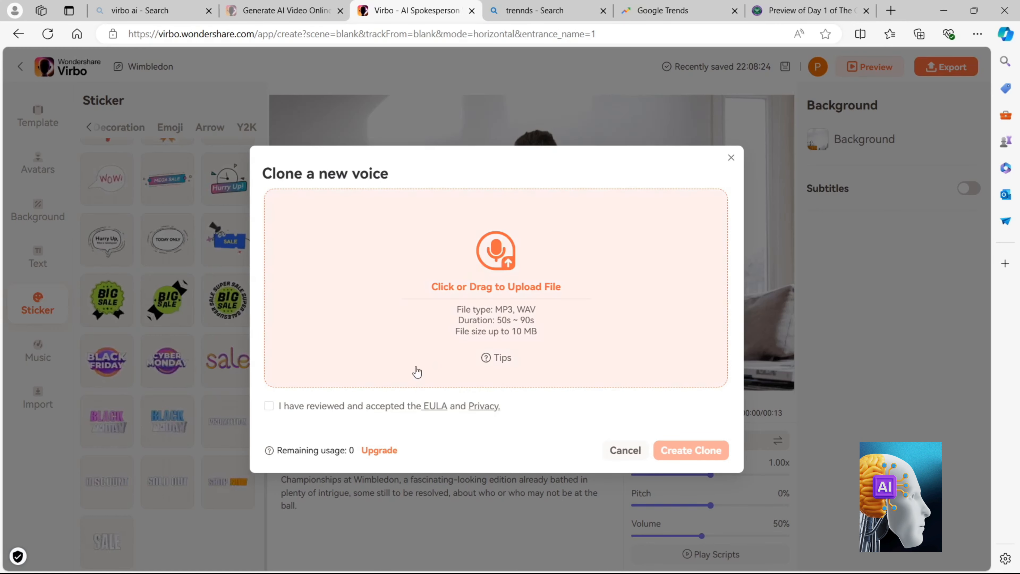
click(623, 449)
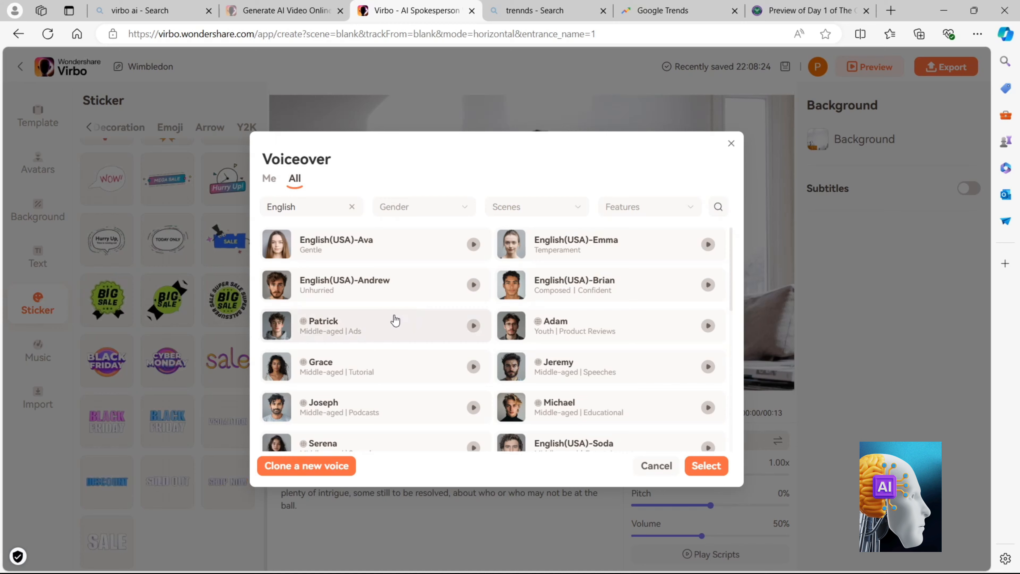
Apply the English(UK)-Tom voice to the video and play the script with it
scroll(386, 410, down, 4)
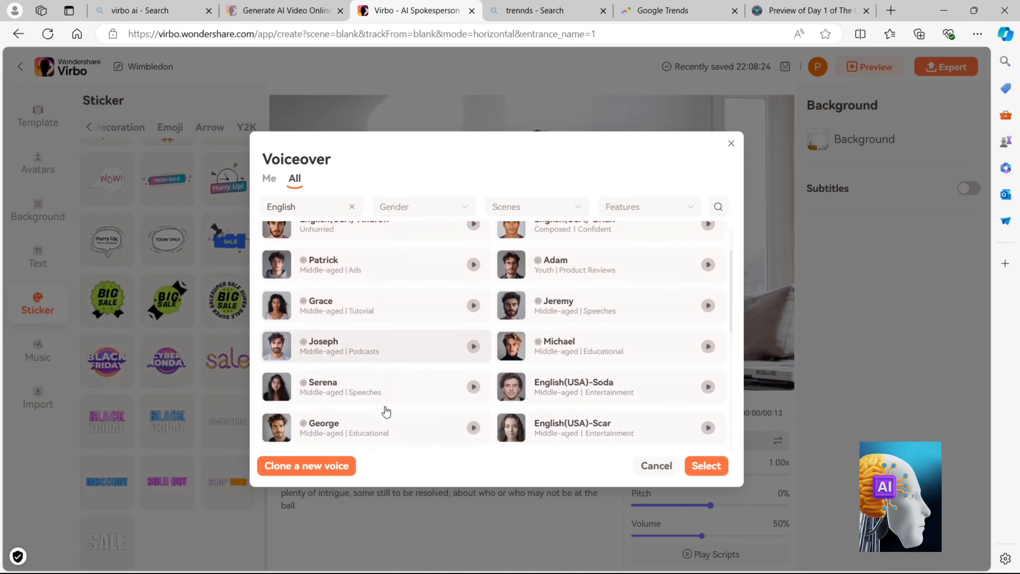
scroll(385, 407, down, 3)
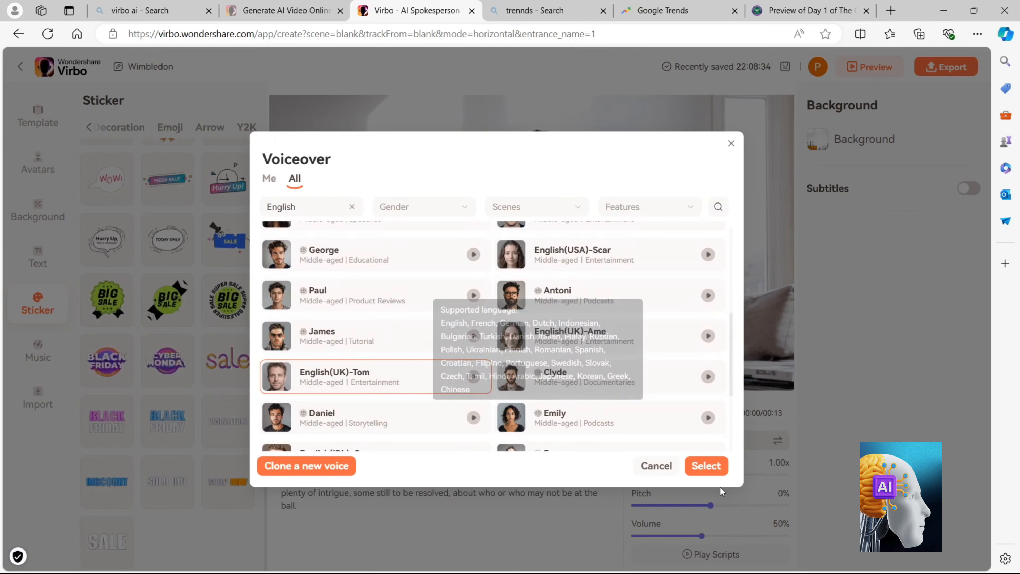
click(706, 465)
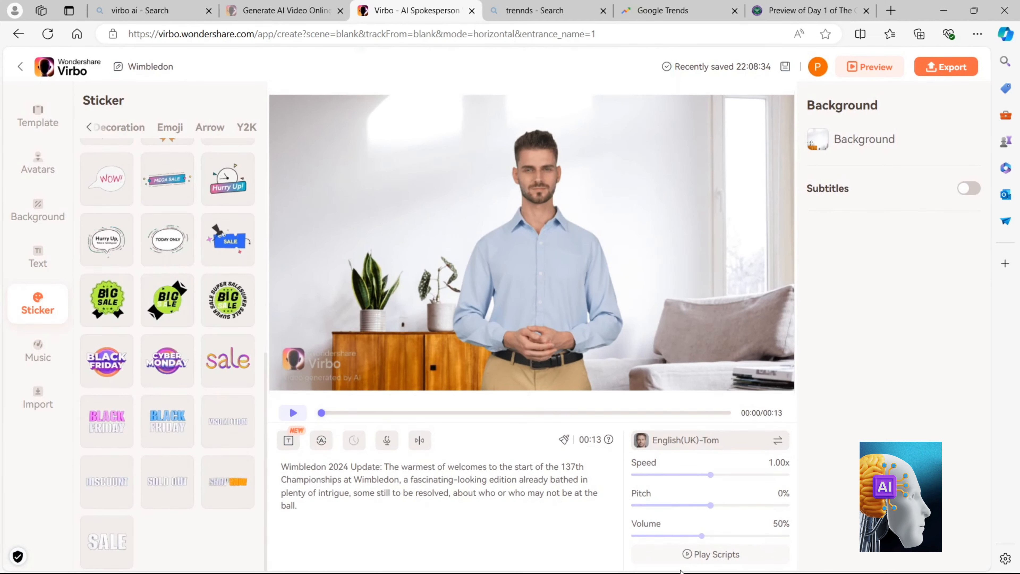
click(687, 556)
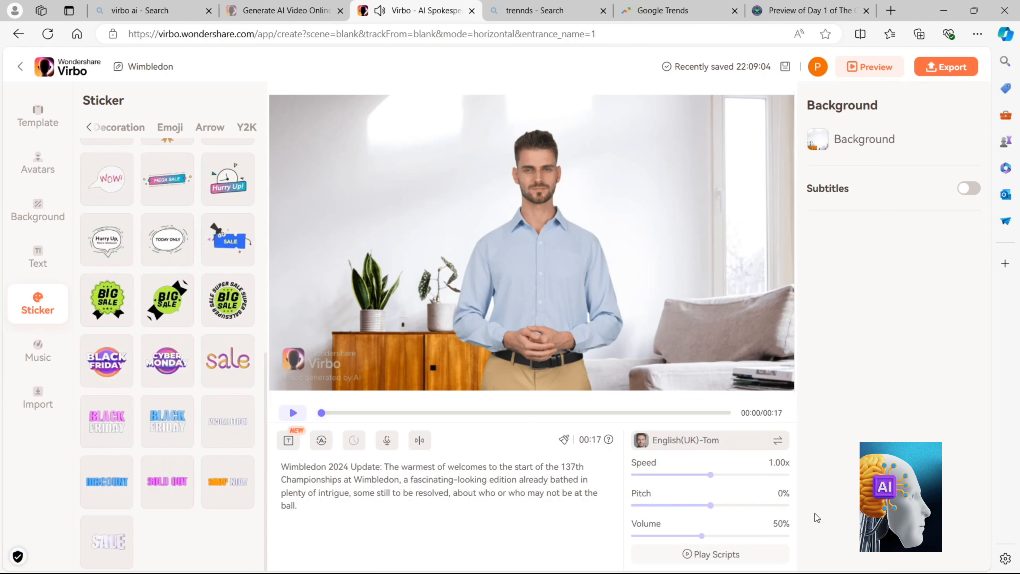
Replace the avatar in the video with the "Michael - Business" avatar in the black suit
click(543, 321)
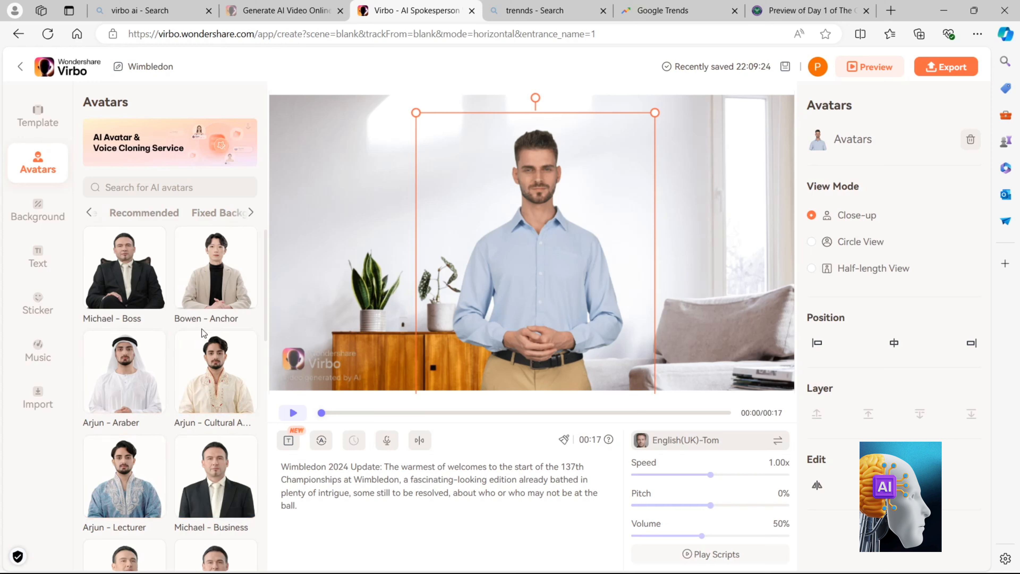
drag(201, 329, 239, 437)
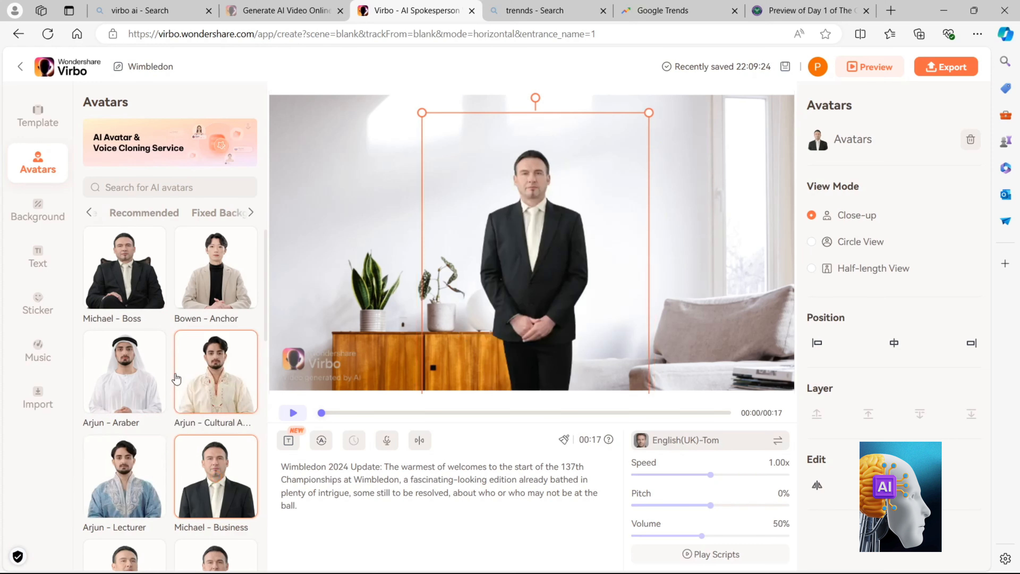
Replace the avatar in the video with the "Noah - Casual" avatar in the dark jacket
scroll(128, 392, down, 5)
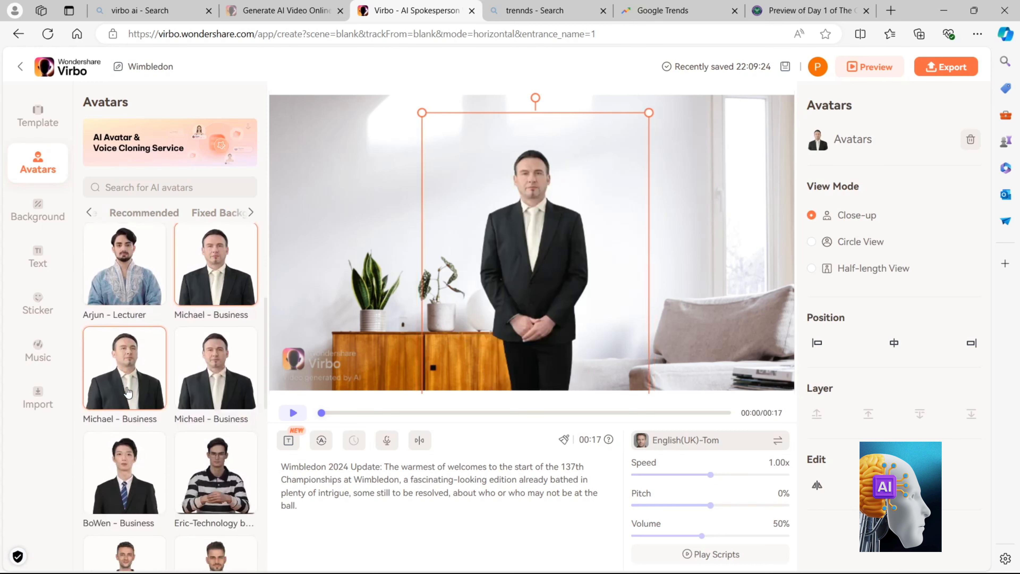
scroll(127, 391, down, 2)
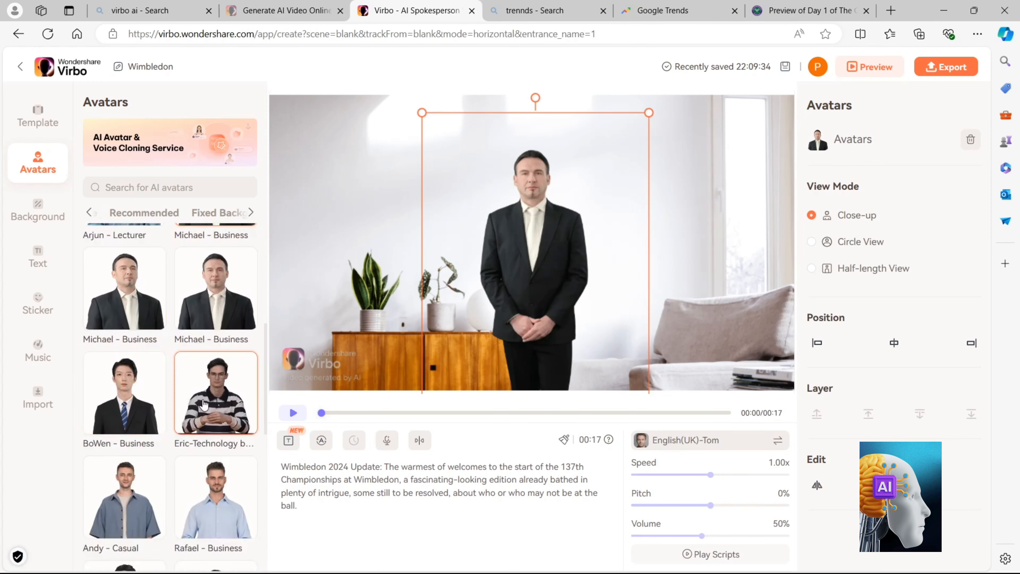
scroll(204, 404, down, 7)
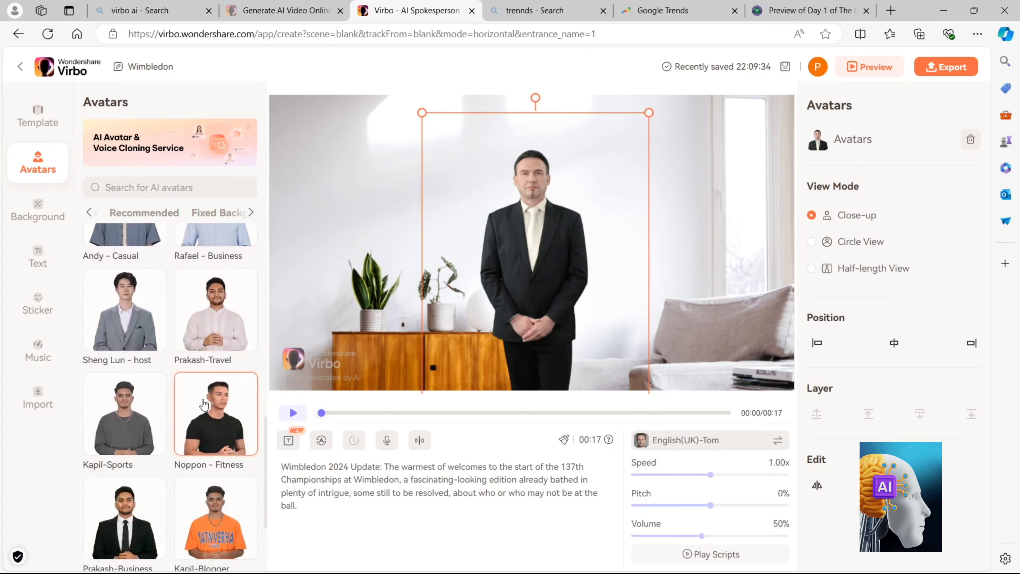
scroll(204, 403, down, 1)
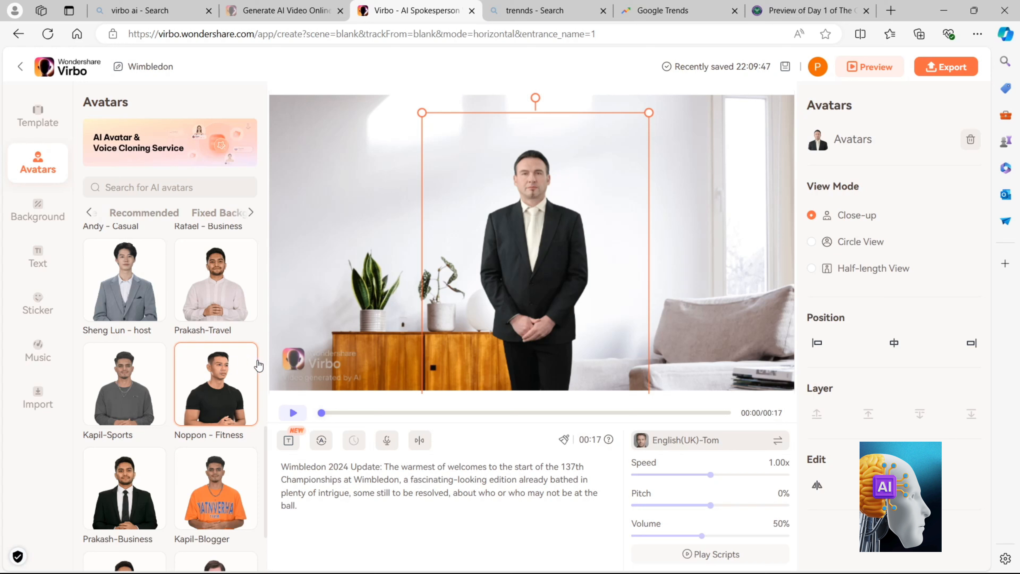
scroll(138, 329, down, 3)
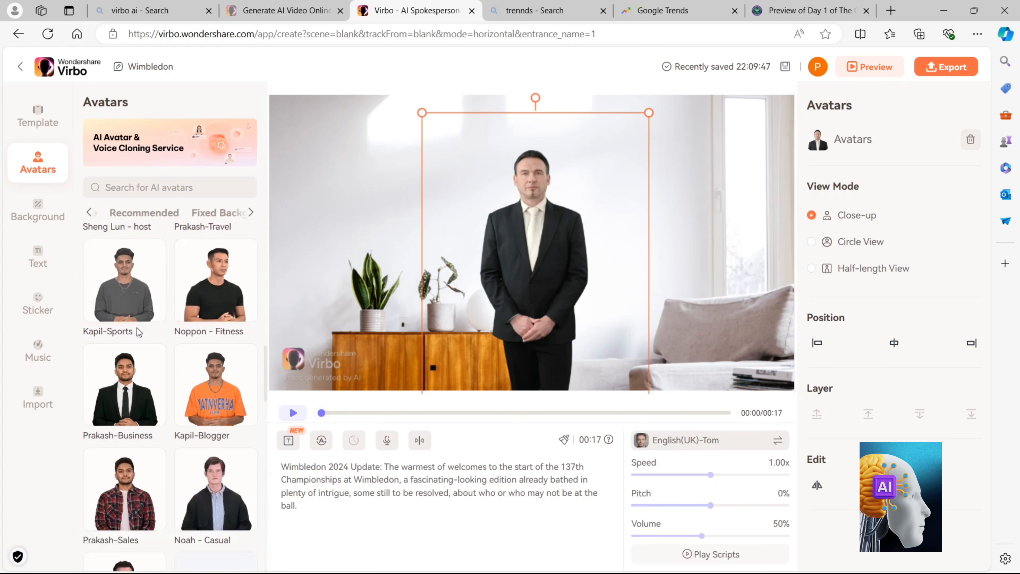
scroll(137, 328, down, 2)
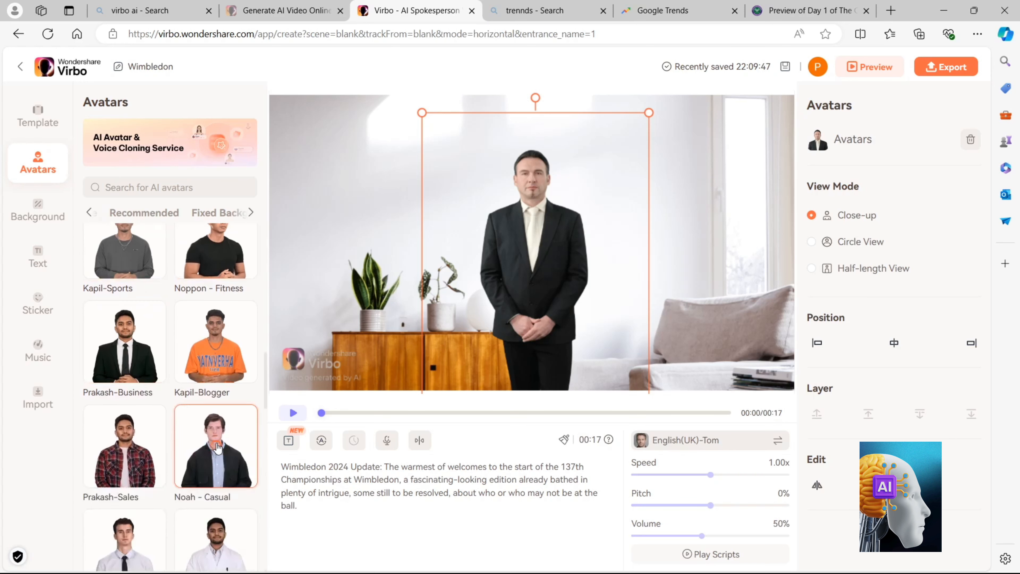
click(218, 448)
Replace the avatar in the video with the "Joseph - Casual" avatar in the dark blue sweater
scroll(218, 446, down, 5)
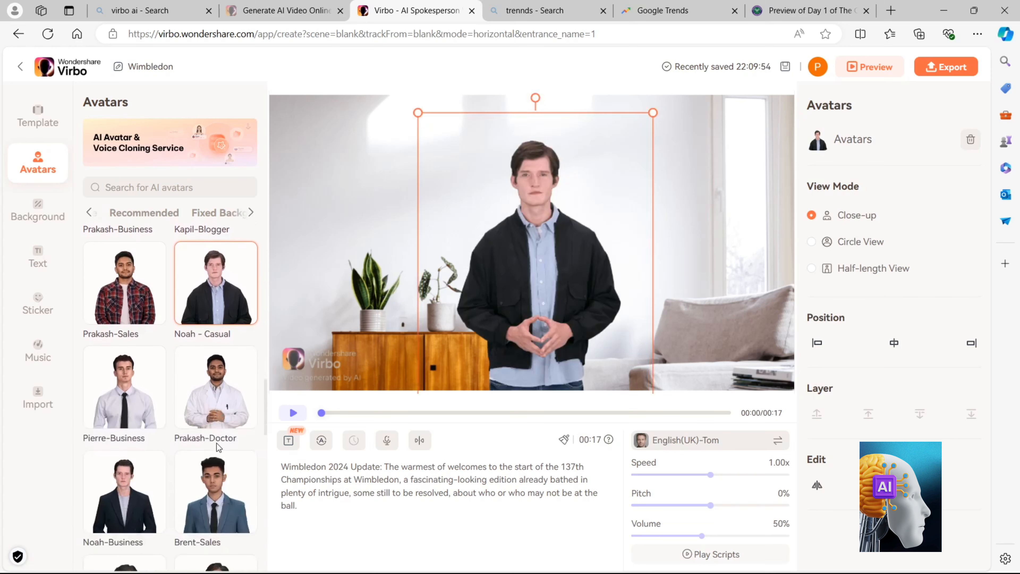
scroll(217, 443, down, 4)
scroll(217, 447, down, 10)
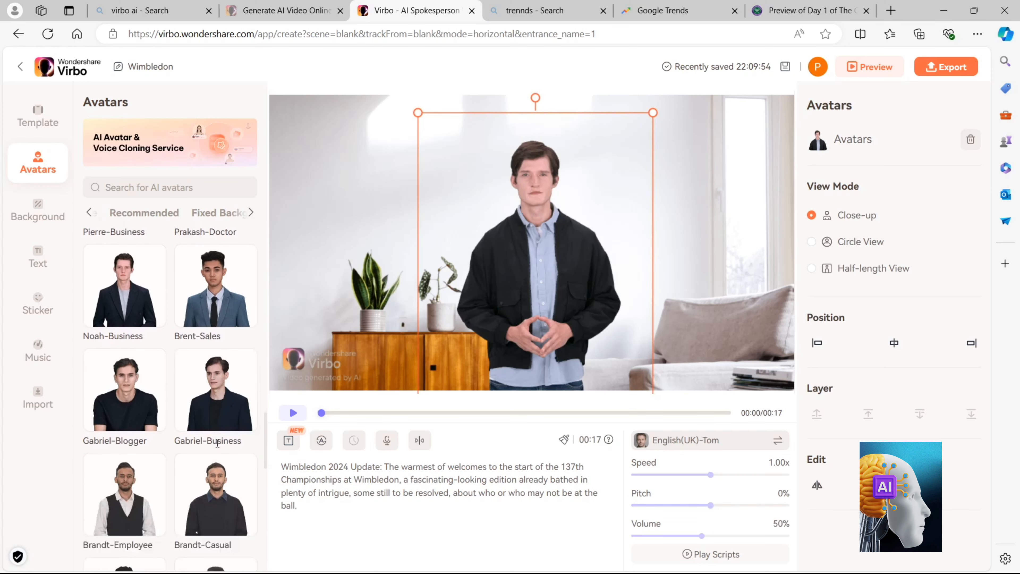
scroll(217, 447, down, 5)
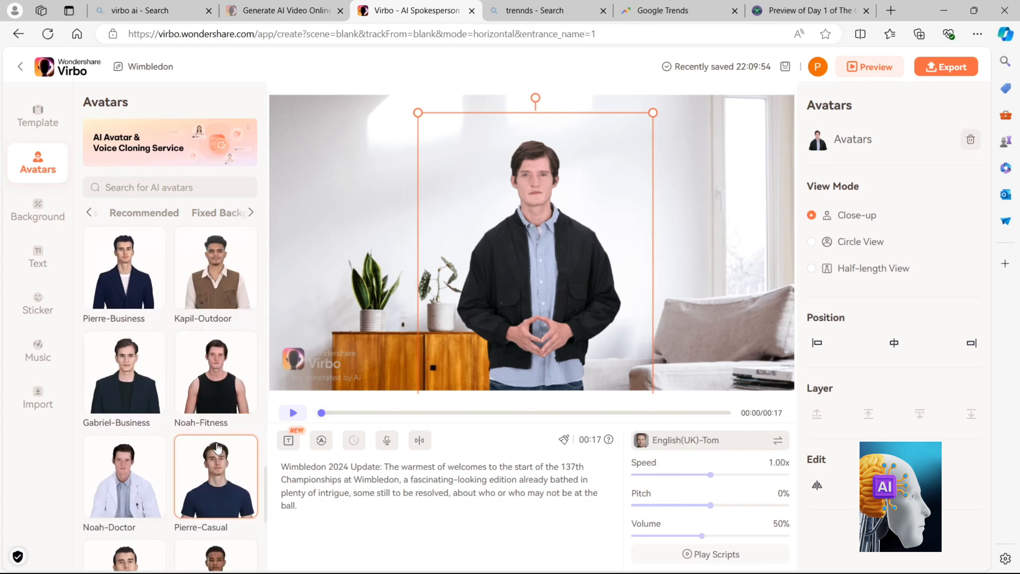
scroll(216, 444, down, 1)
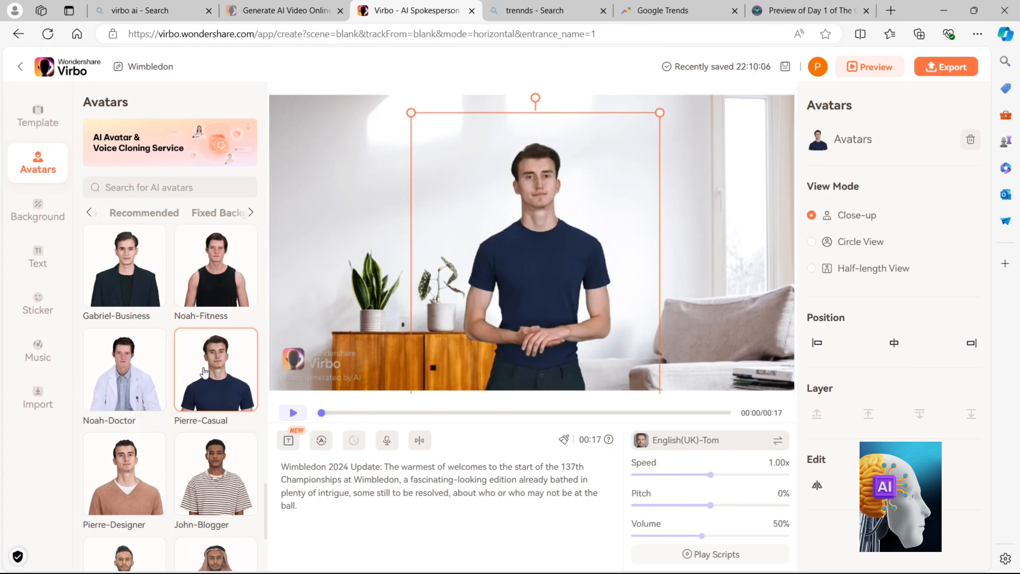
scroll(209, 376, down, 5)
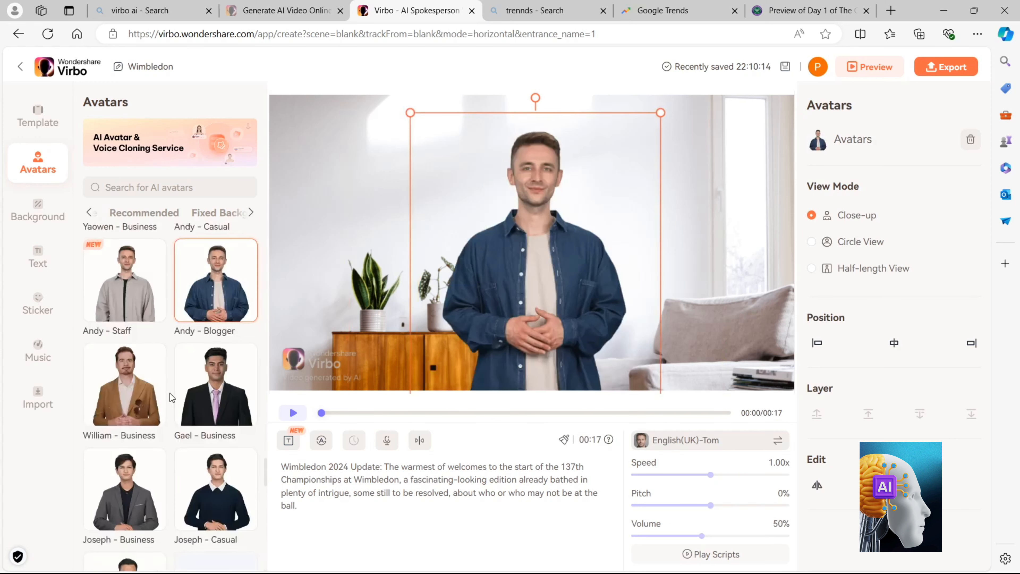
scroll(170, 393, down, 2)
click(201, 435)
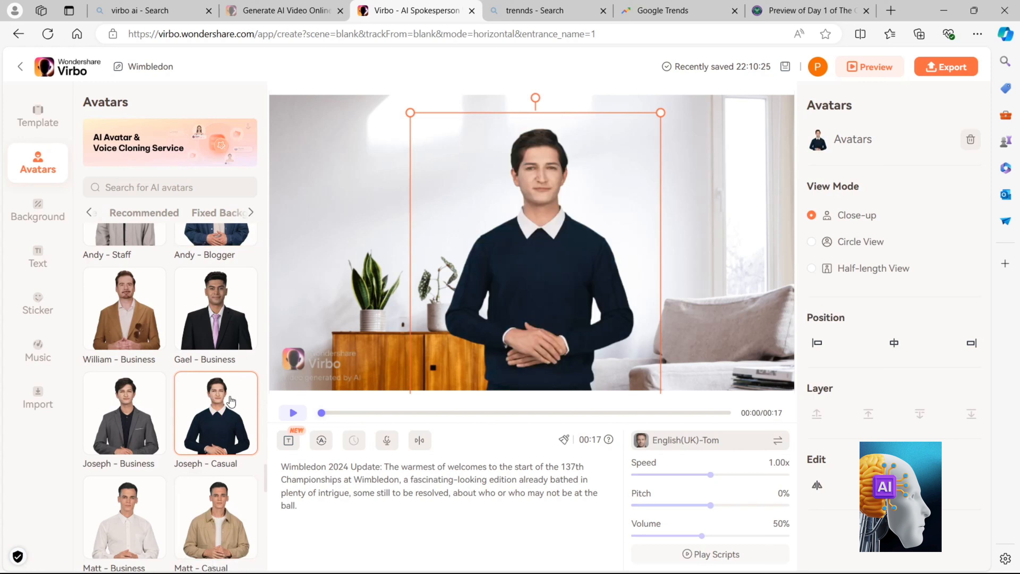
Look through the remaining recommended avatars and the avatars that come with a fixed background
scroll(227, 467, down, 10)
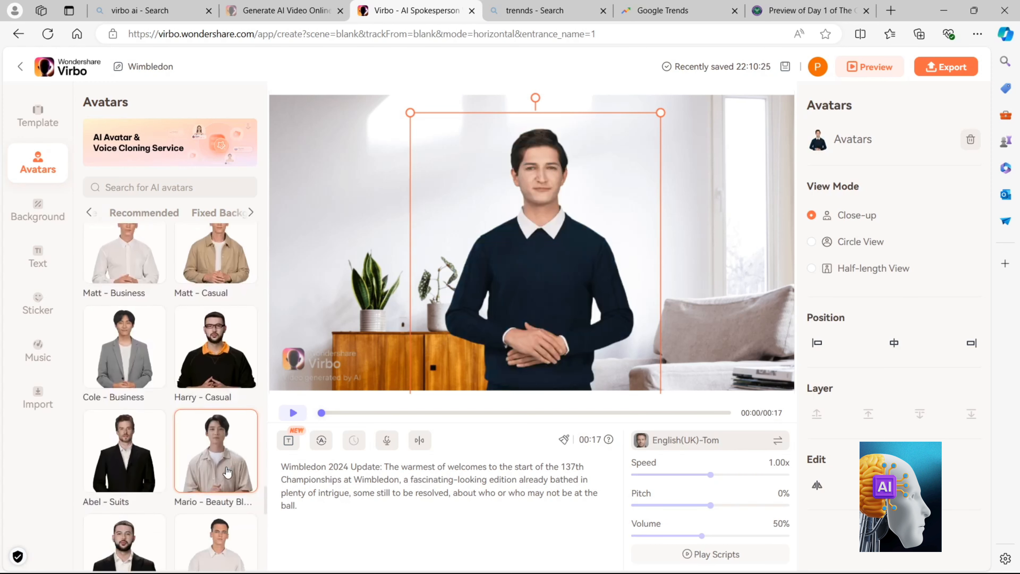
scroll(227, 467, down, 10)
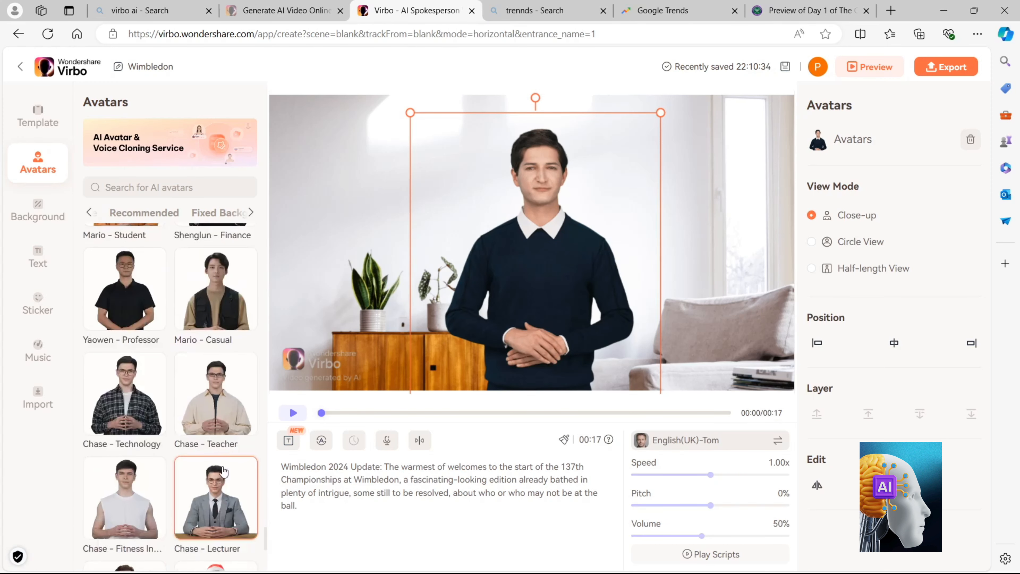
click(232, 213)
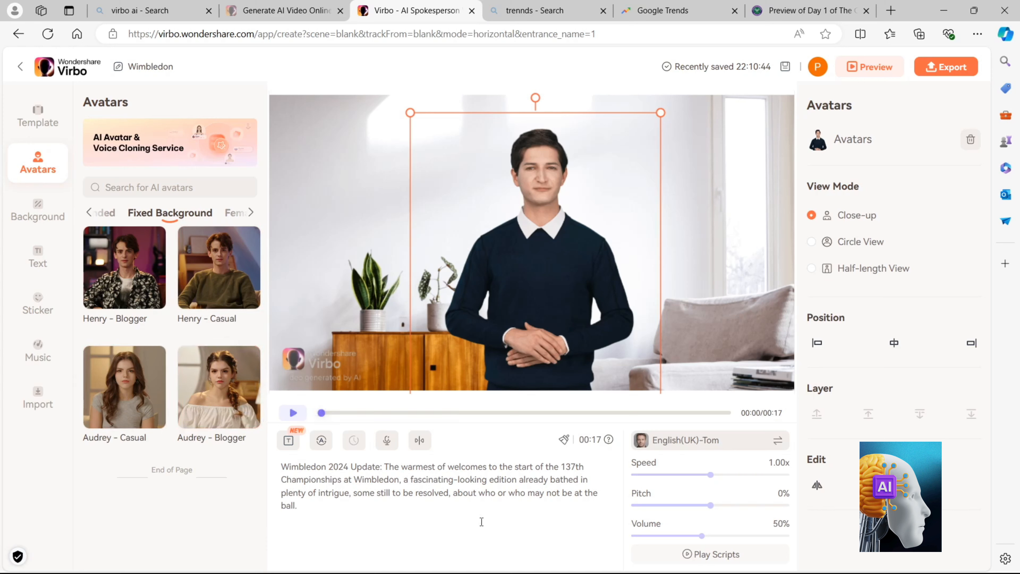
click(547, 532)
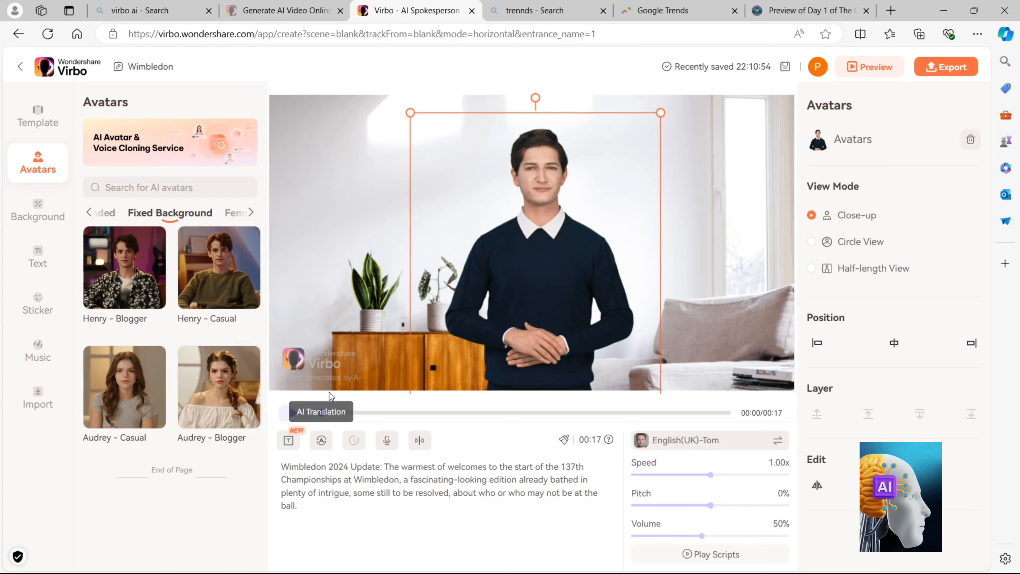
click(354, 306)
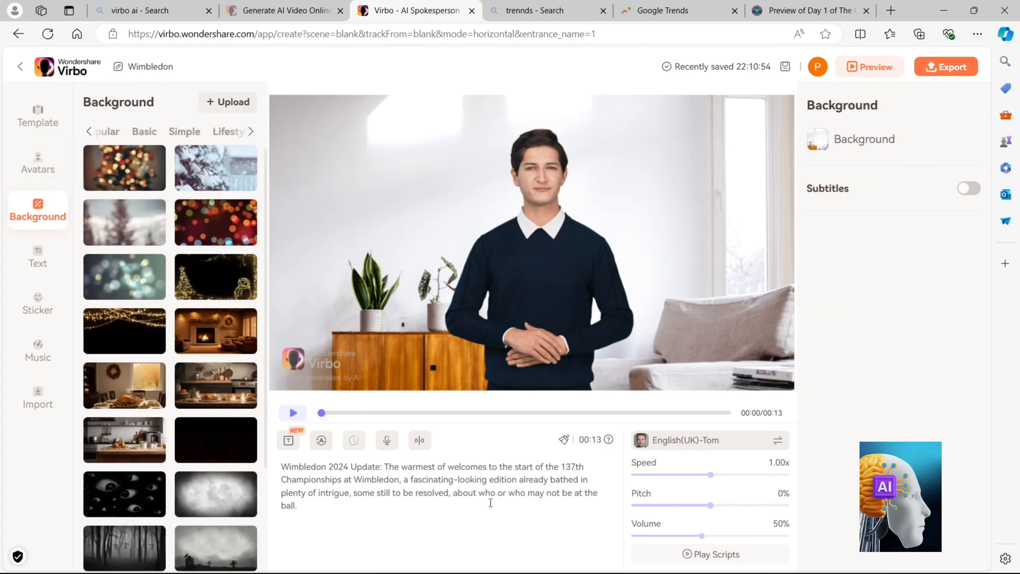
Change the voiceover of the script to the English voice James
click(710, 442)
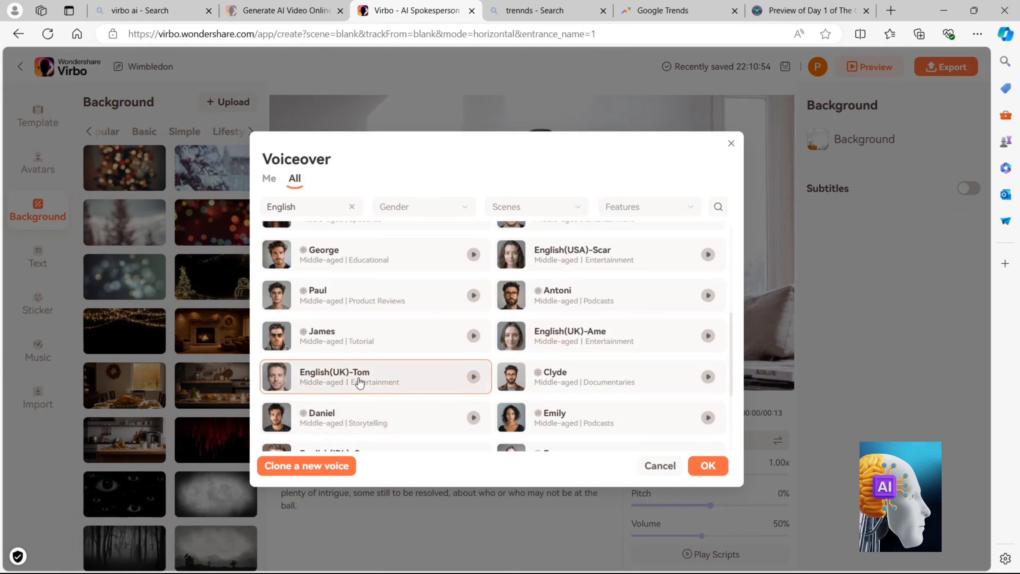
click(707, 466)
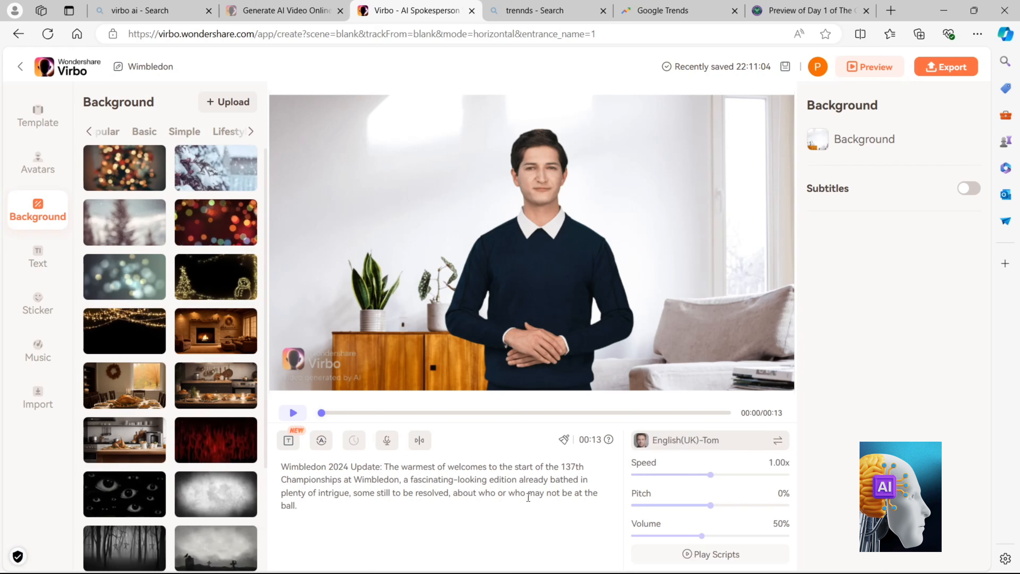
click(687, 436)
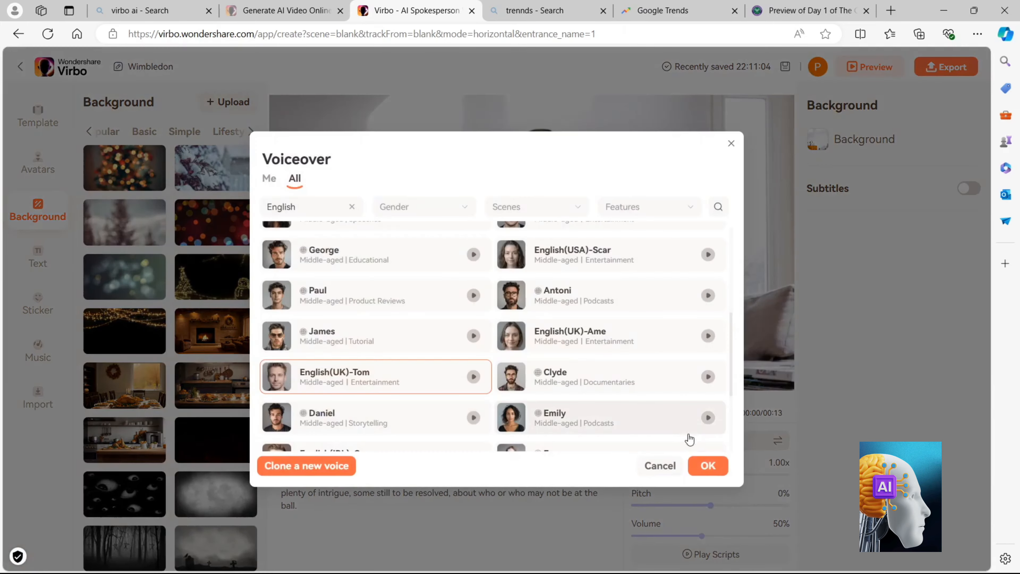
click(377, 340)
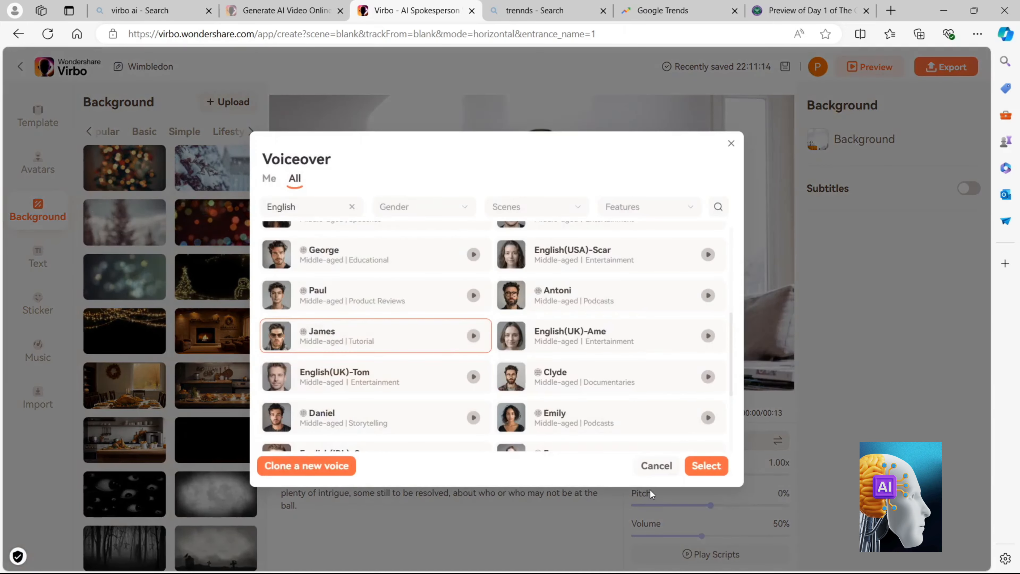
click(698, 467)
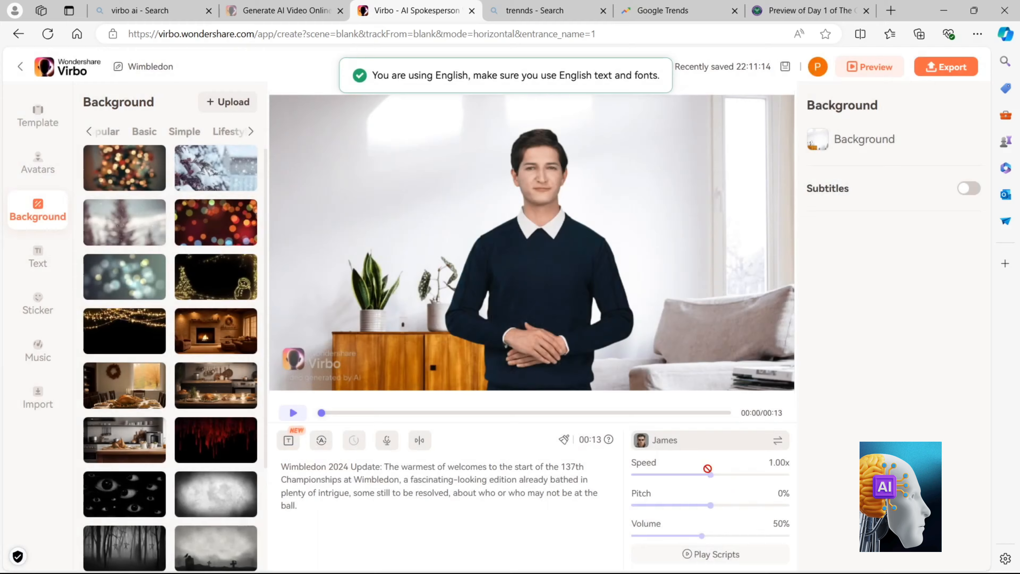
Switch the voiceover of the script back to the English(UK)-Tom voice
click(710, 440)
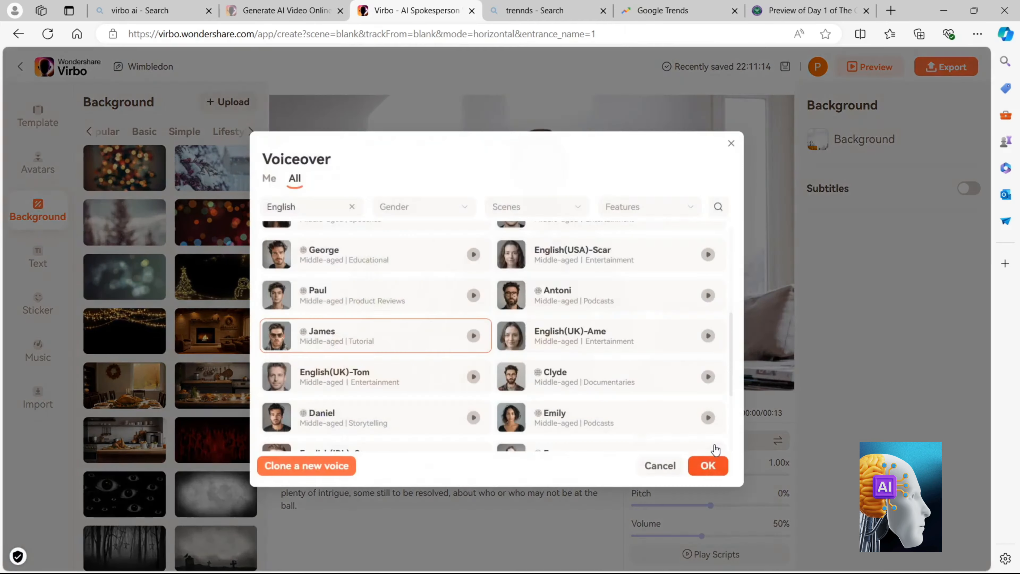
click(396, 378)
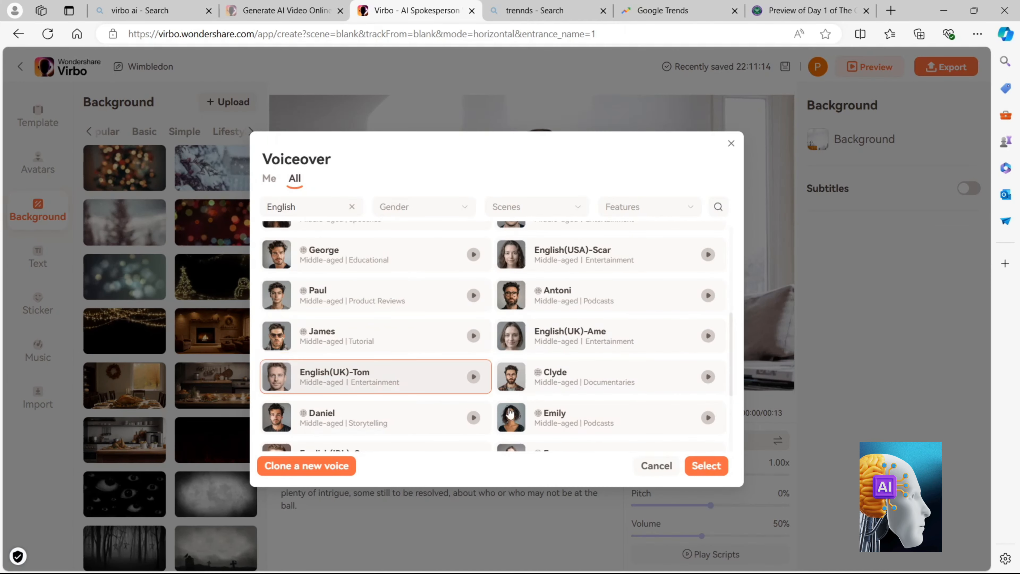
click(705, 466)
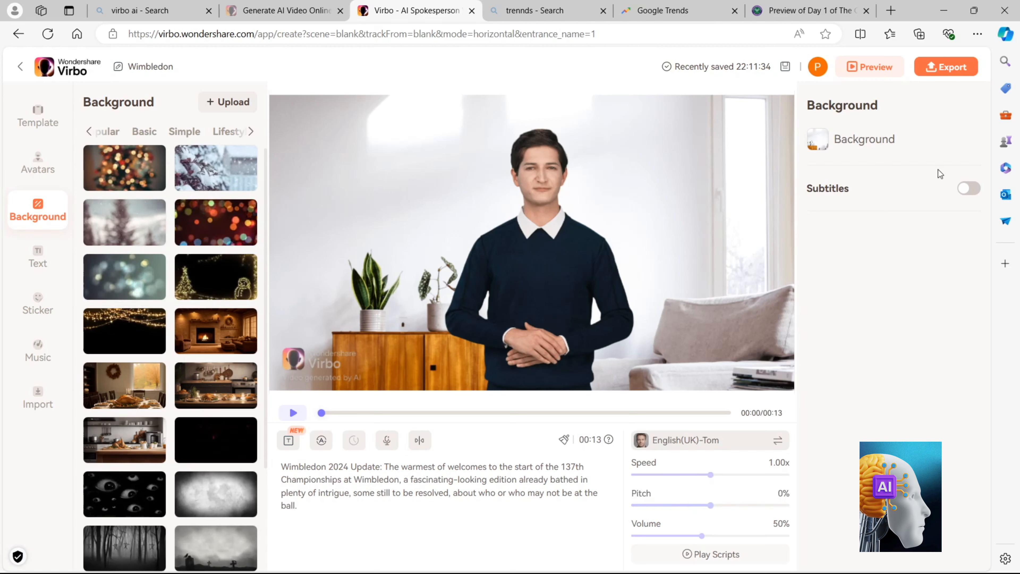
Preview the Wimbledon video and export it
click(861, 68)
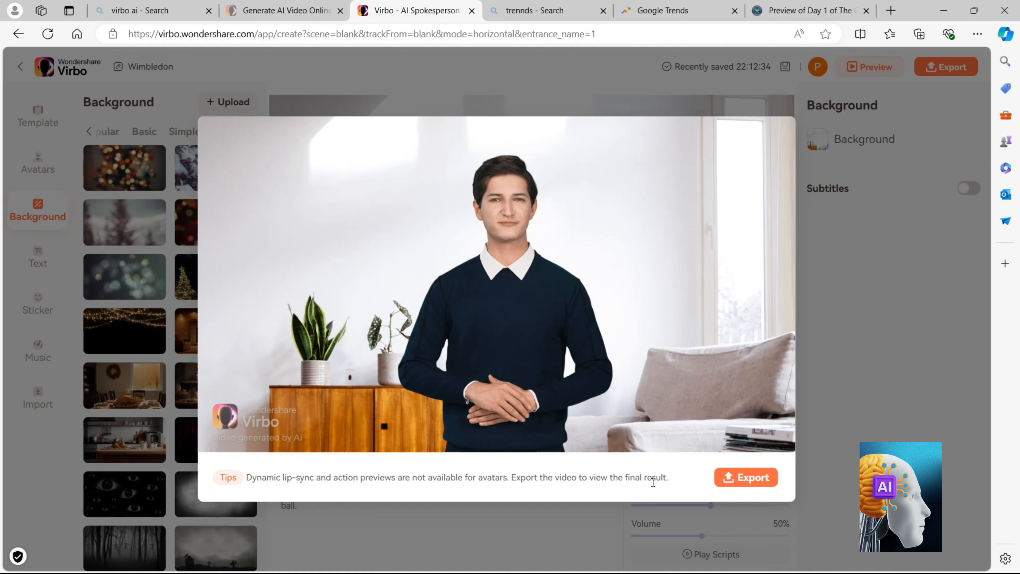
click(744, 477)
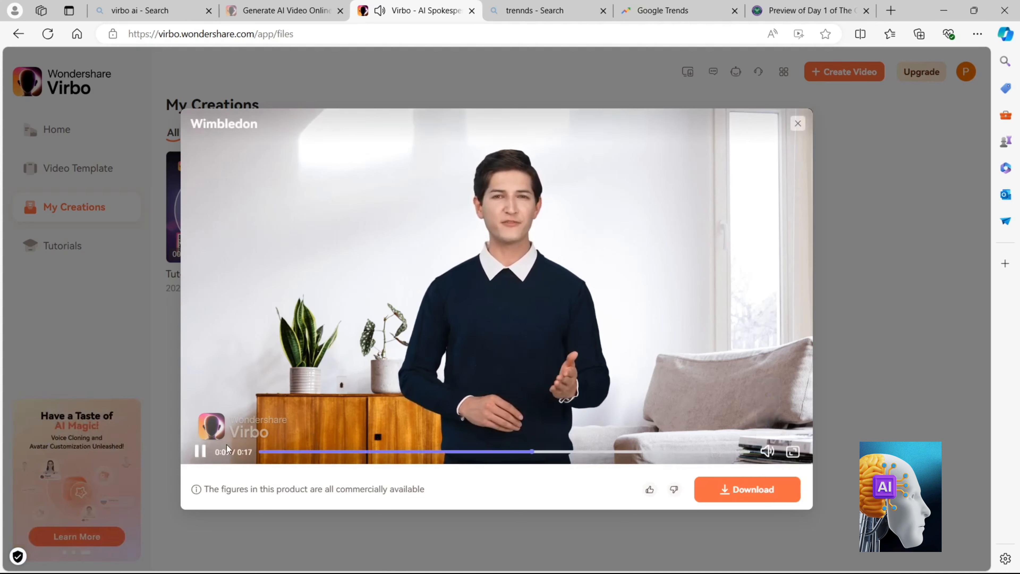
Mute the playback of the exported Wimbledon video and download the video
mouse_move(767, 451)
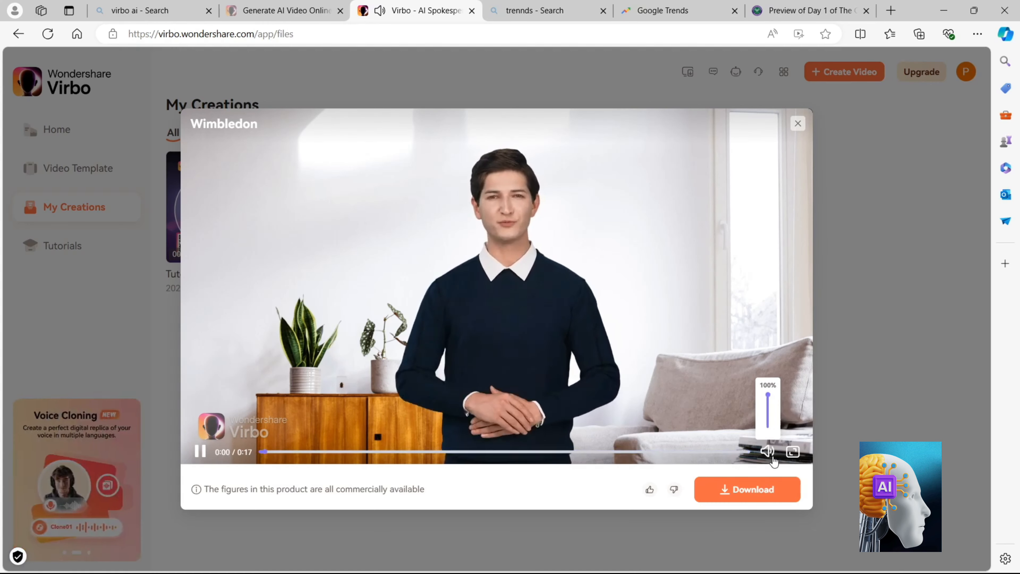
click(768, 417)
drag(768, 419, 767, 434)
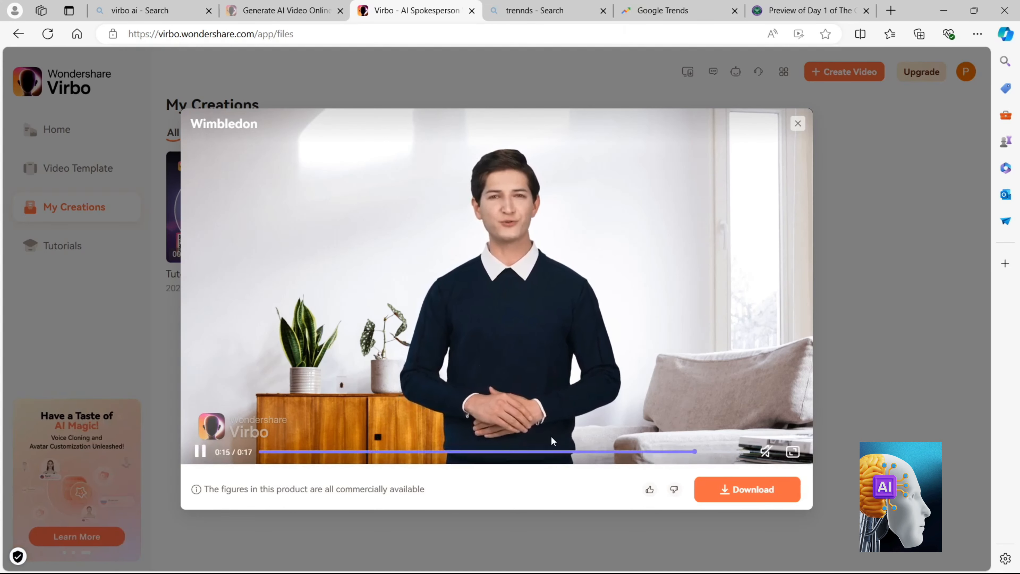
click(748, 492)
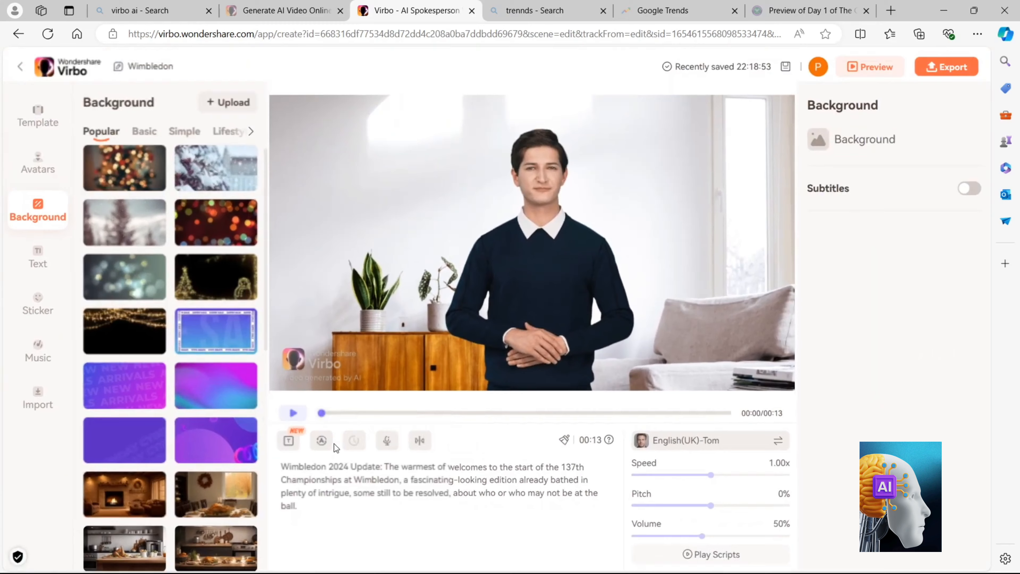
Translate the Wimbledon script from English to Italian with AI Translation and apply the translated text to the video
click(321, 441)
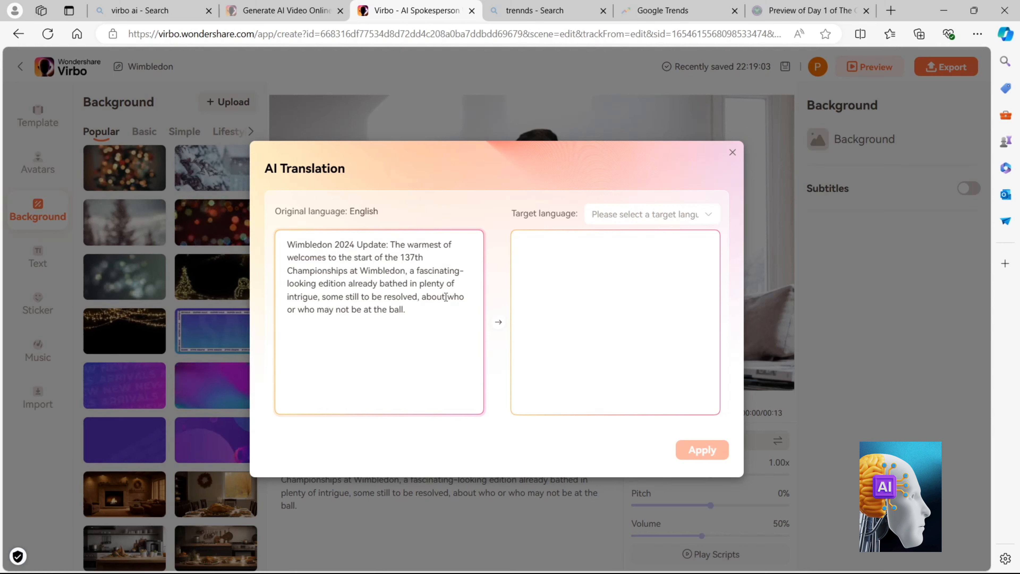
click(674, 215)
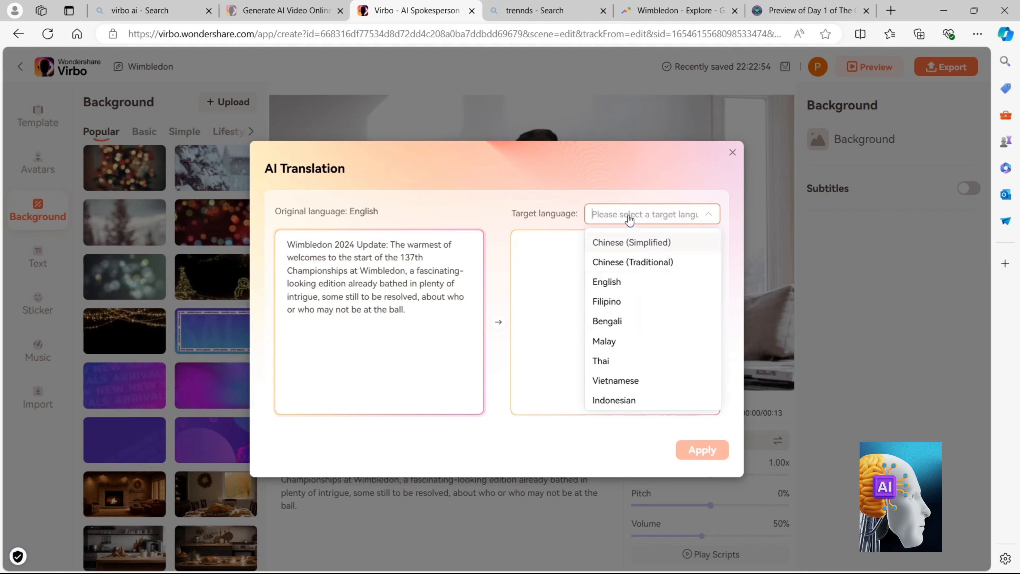
text(it)
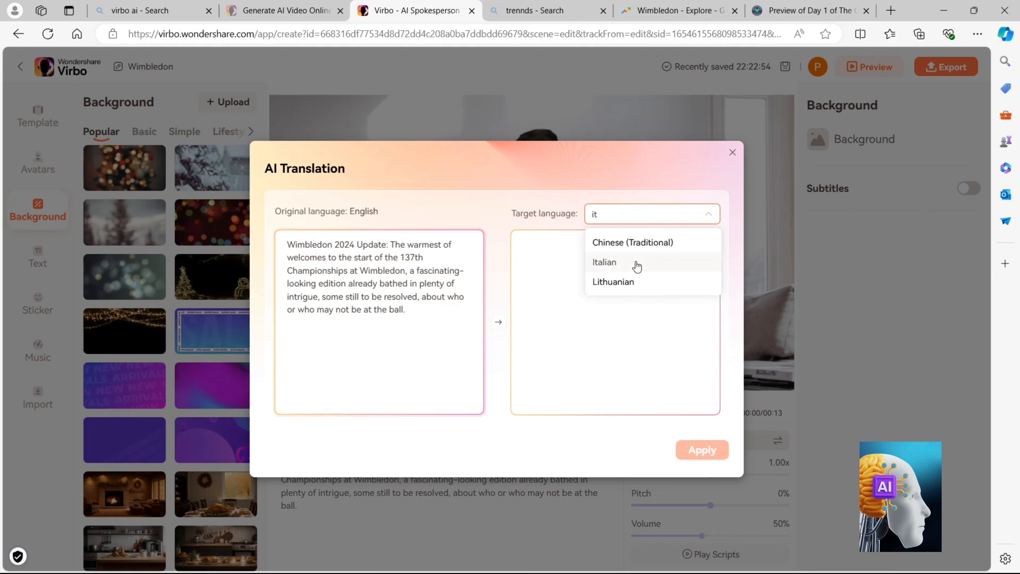
click(636, 263)
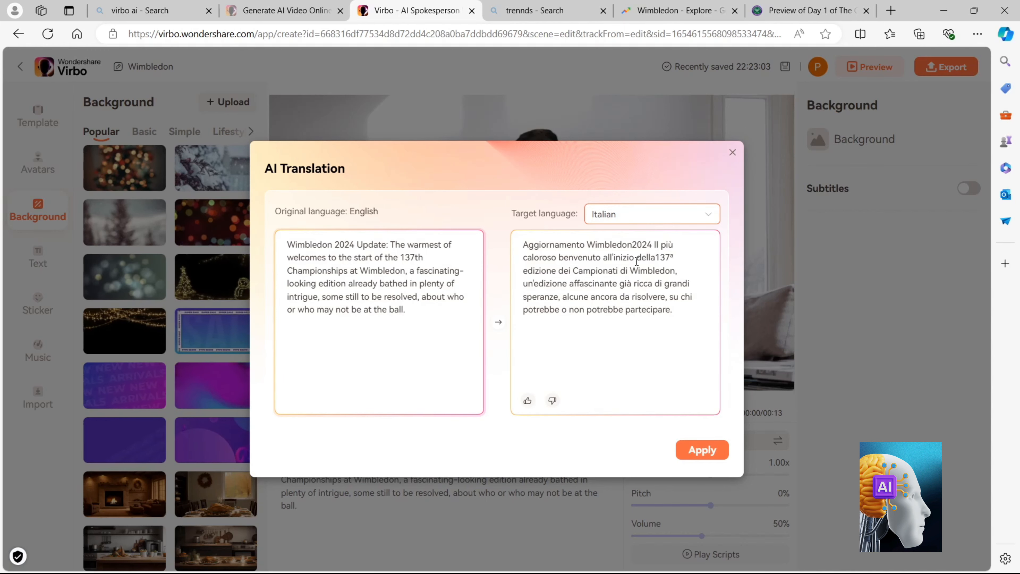
click(718, 452)
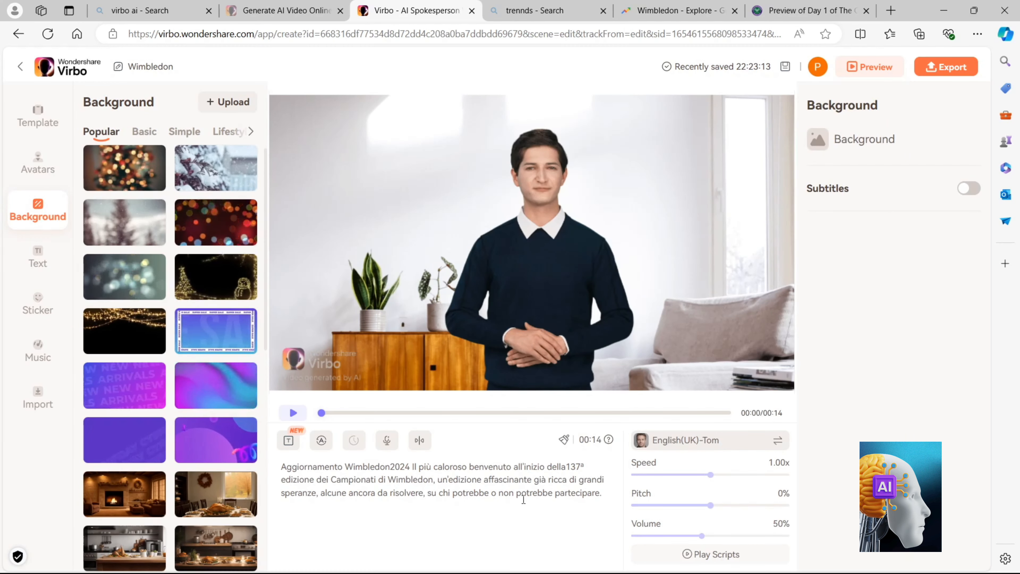
Open the AI Script assistant for the Italian script, review its rewriting options and close it
click(288, 441)
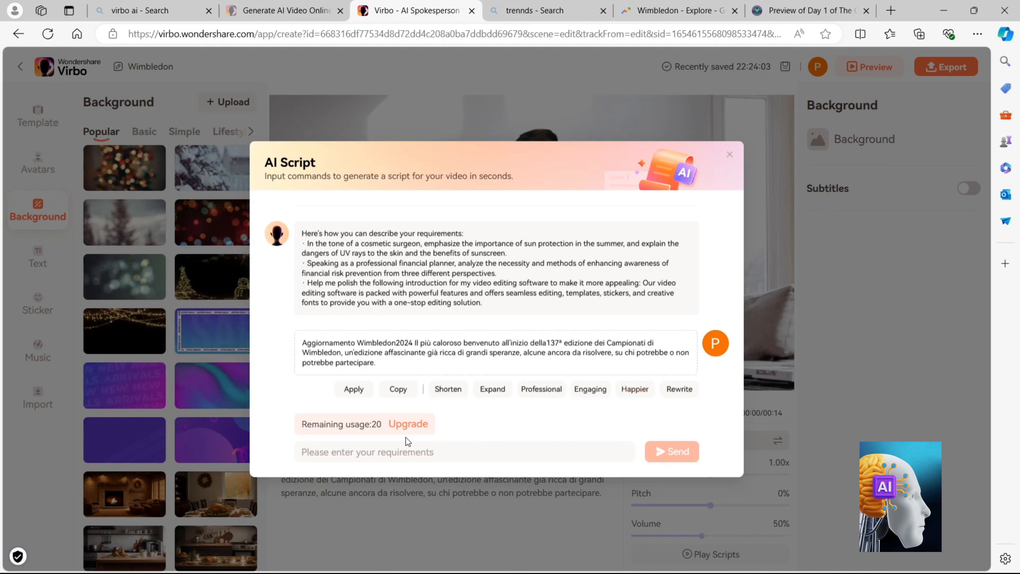
click(472, 454)
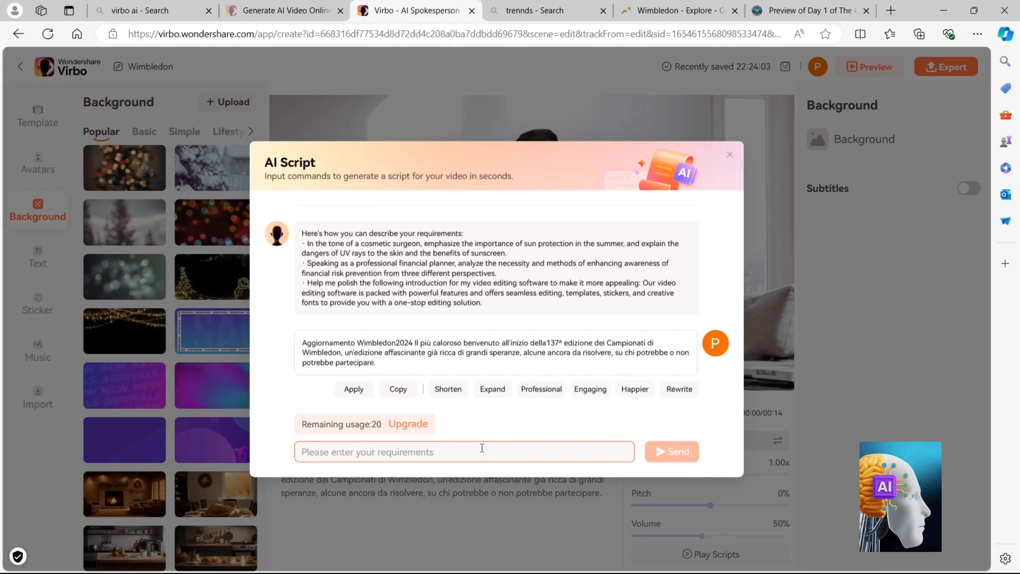
right_click(731, 160)
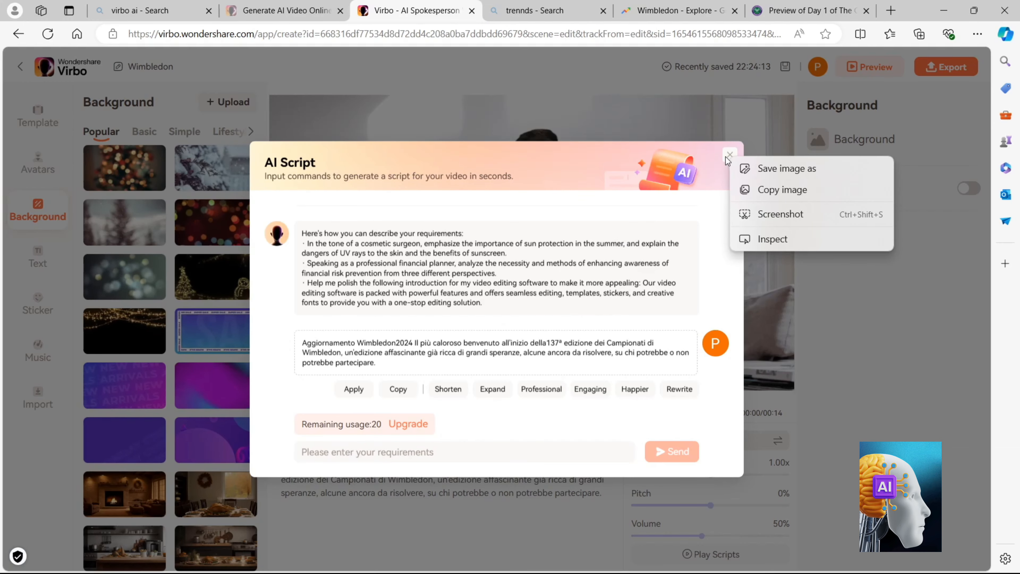
click(726, 156)
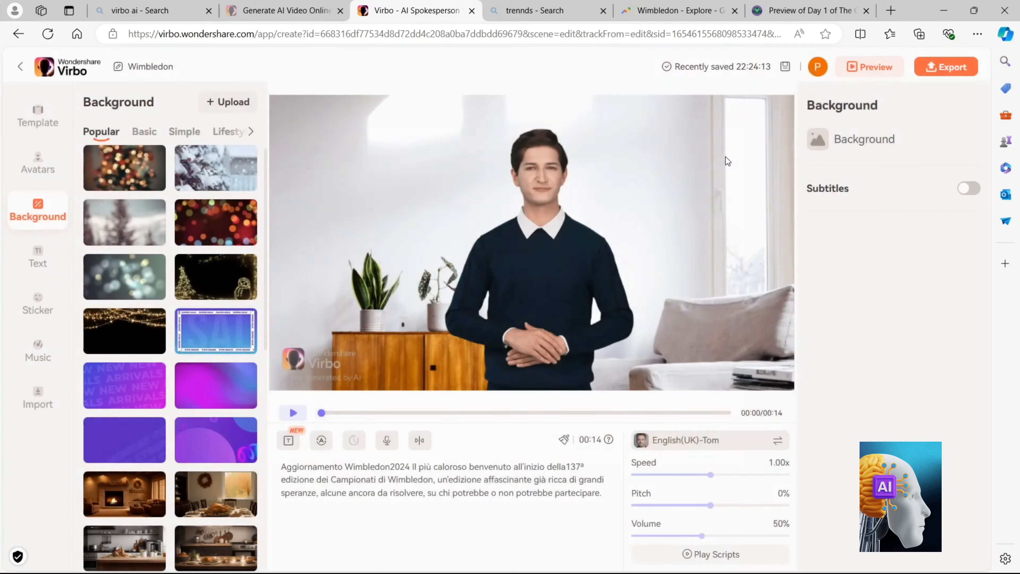
Insert a space between "Wimbledon" and "2024" in the Italian script and try to play the script
click(521, 461)
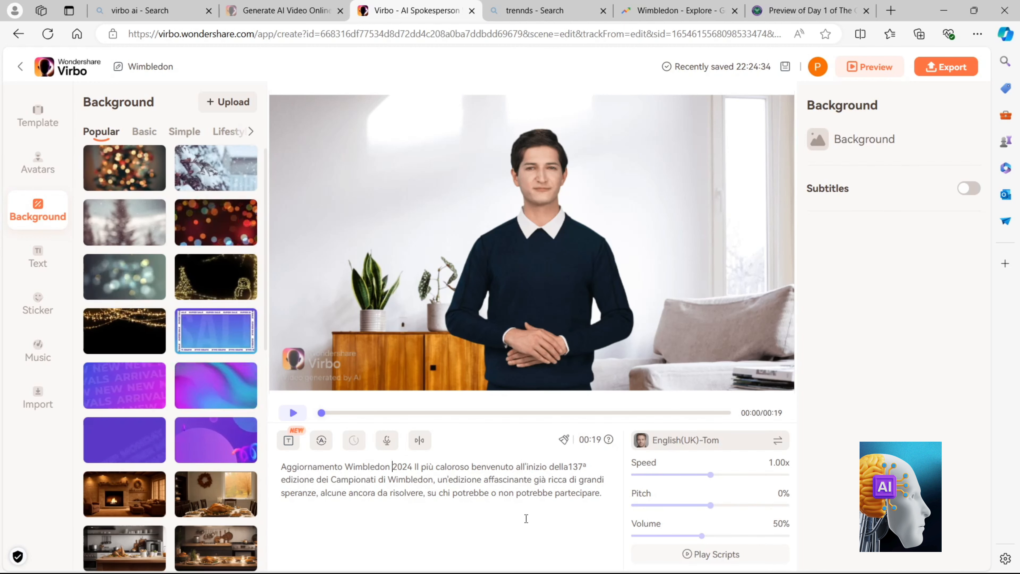
click(711, 557)
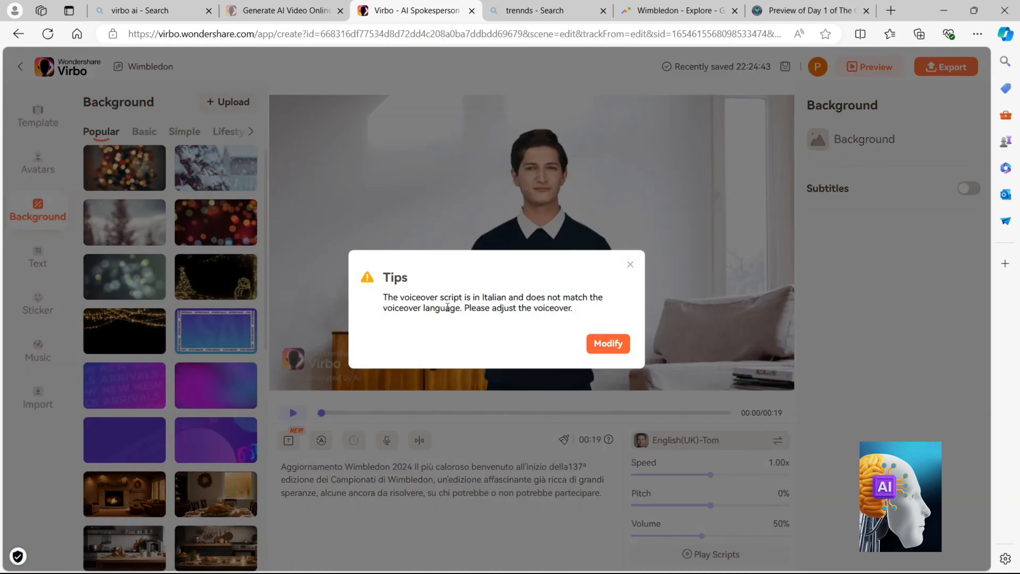
Audition the Italian-Bruce and Italian-Jim voices, set the voiceover to Italian-Jim and play the script
click(600, 344)
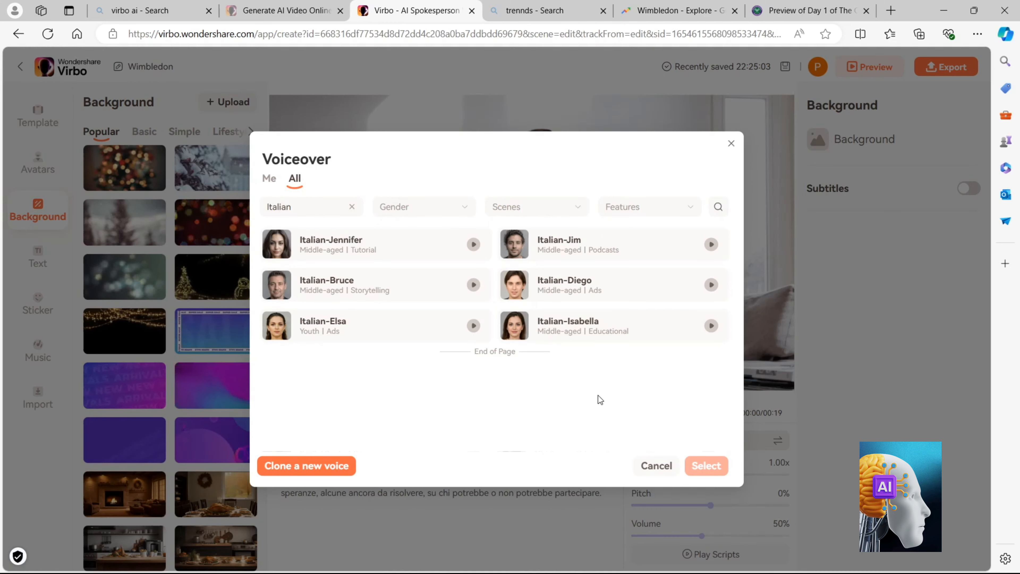
click(475, 285)
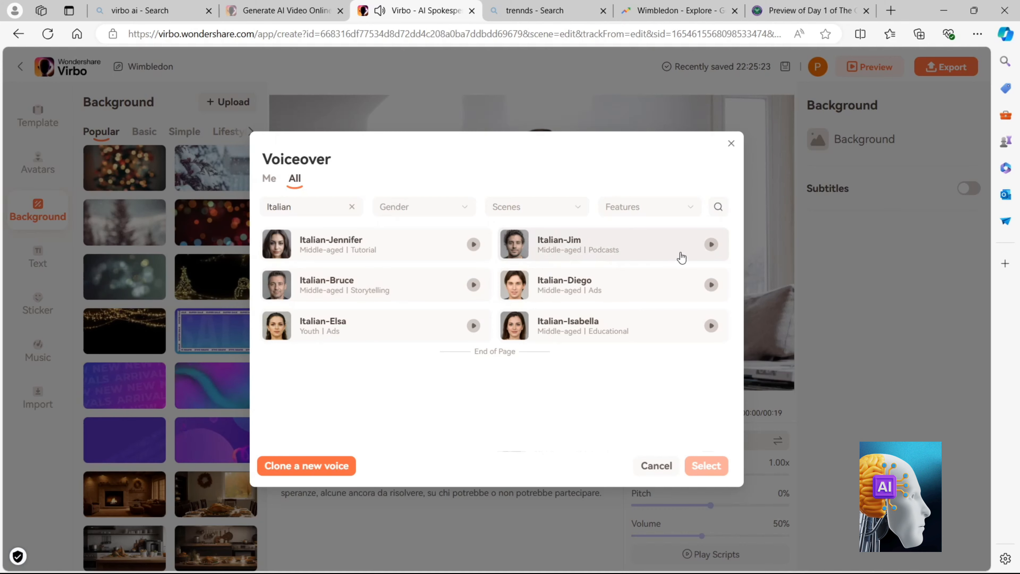
right_click(713, 246)
click(712, 246)
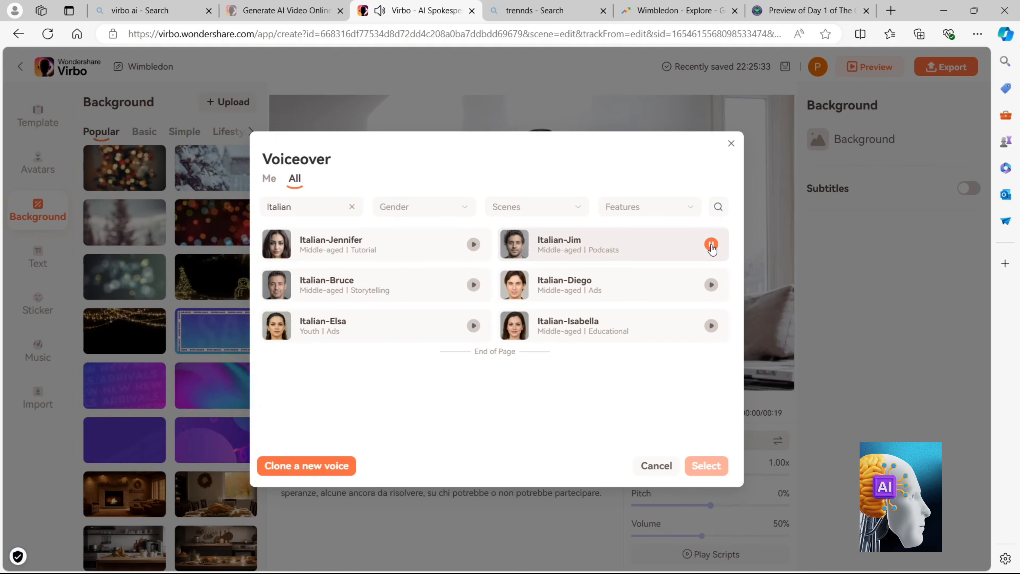
click(706, 465)
click(684, 554)
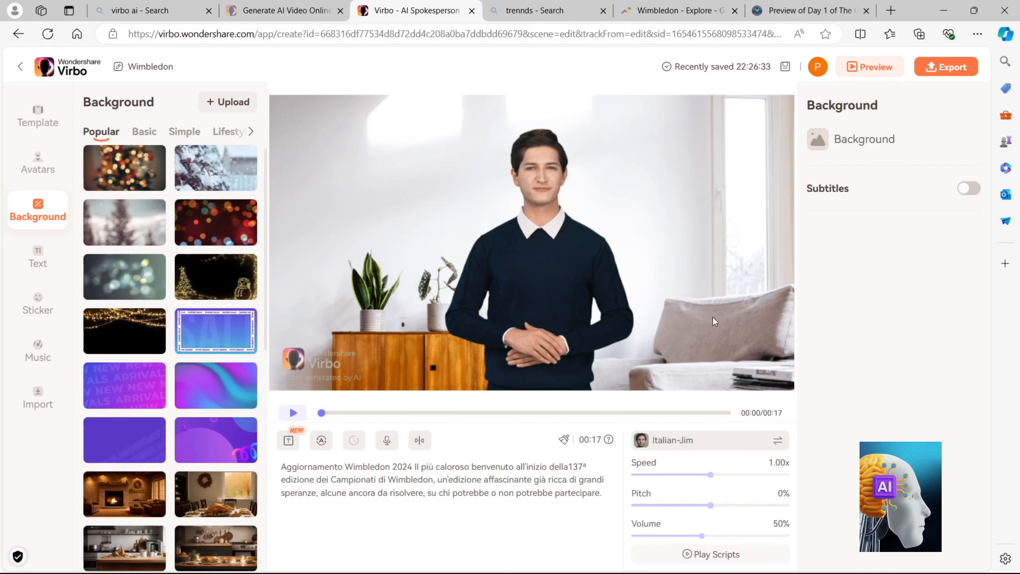
Replace the avatar in the scene with Brandt-Casual and open the background library
click(603, 271)
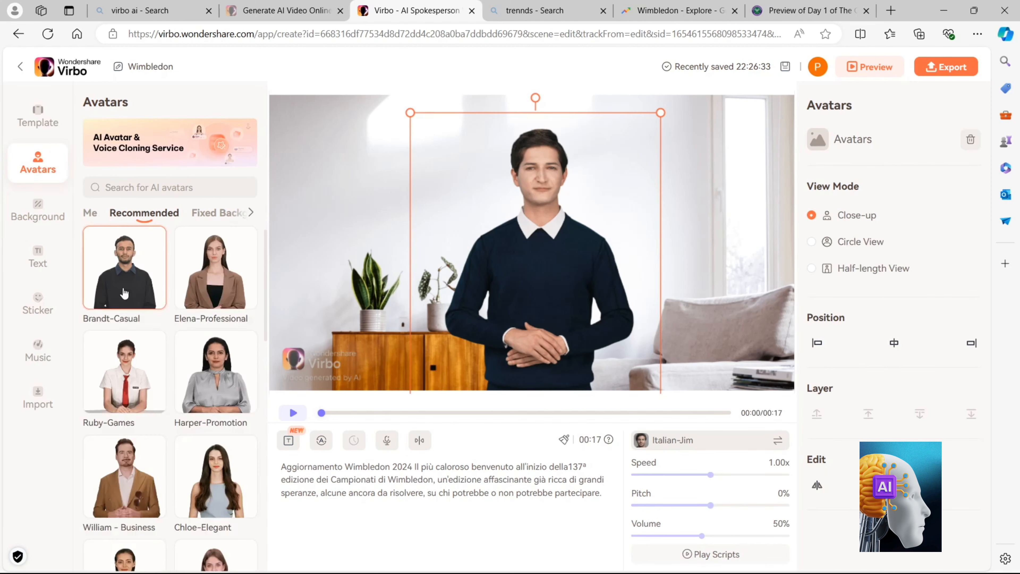
click(123, 292)
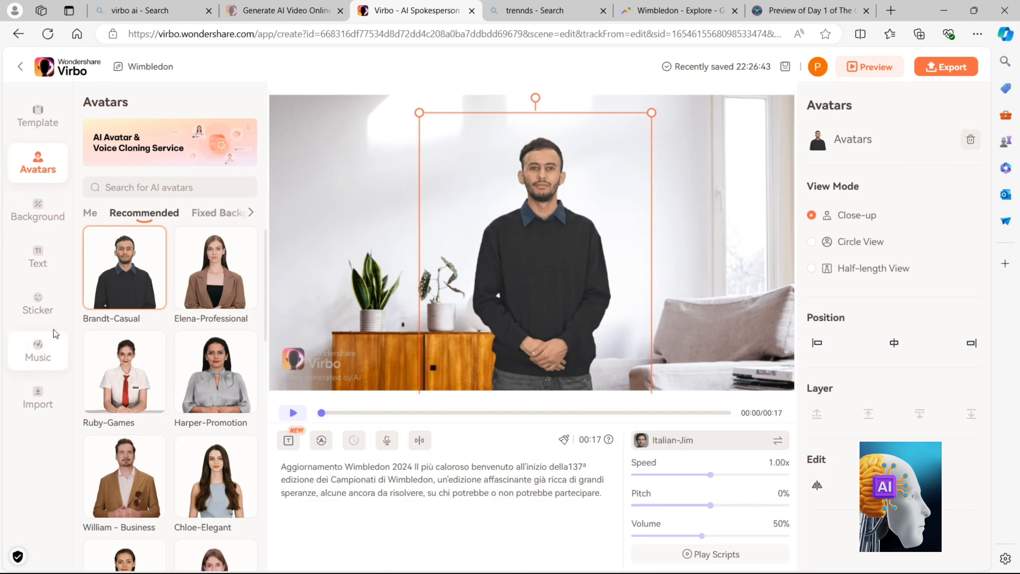
click(33, 212)
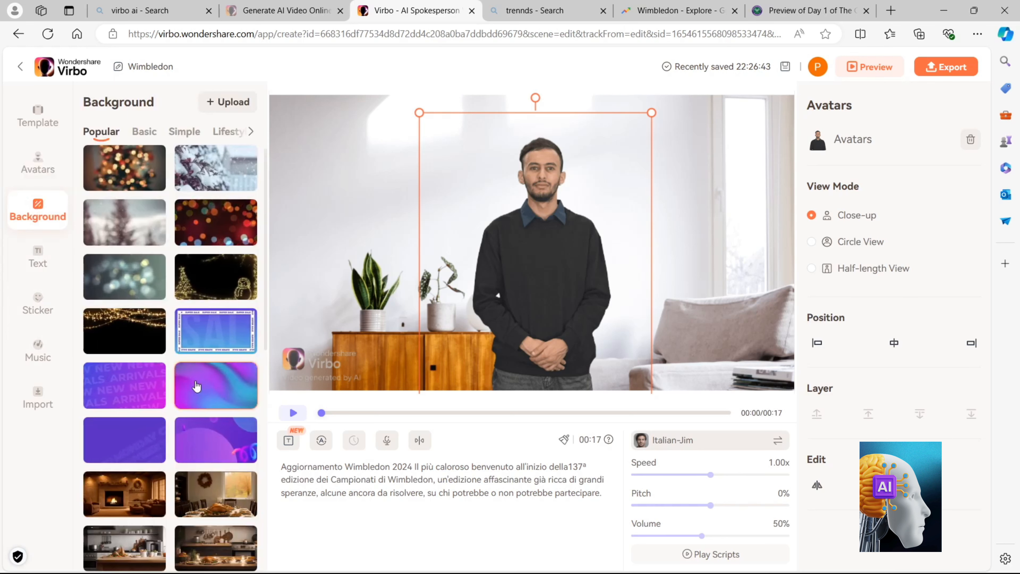
Try several popular backgrounds behind the avatar, including the magenta-blue gradient, the New Arrivals pattern and the teal geometric design
click(196, 386)
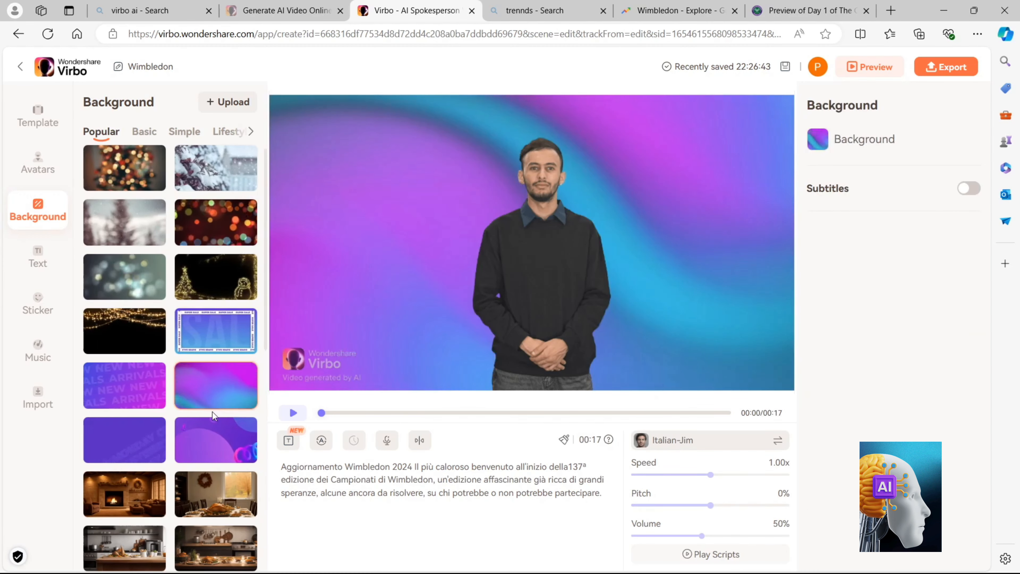
click(207, 451)
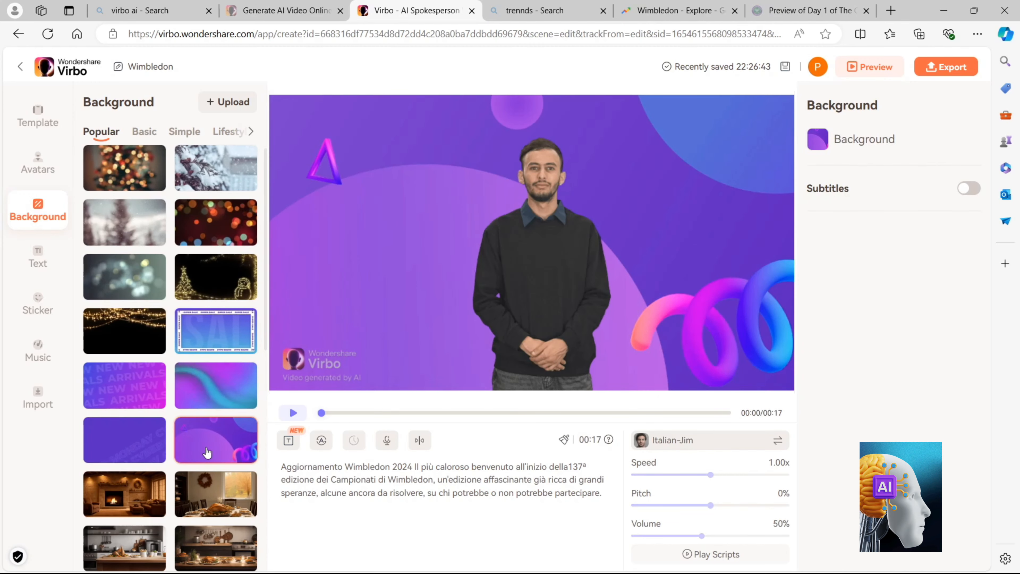
click(117, 446)
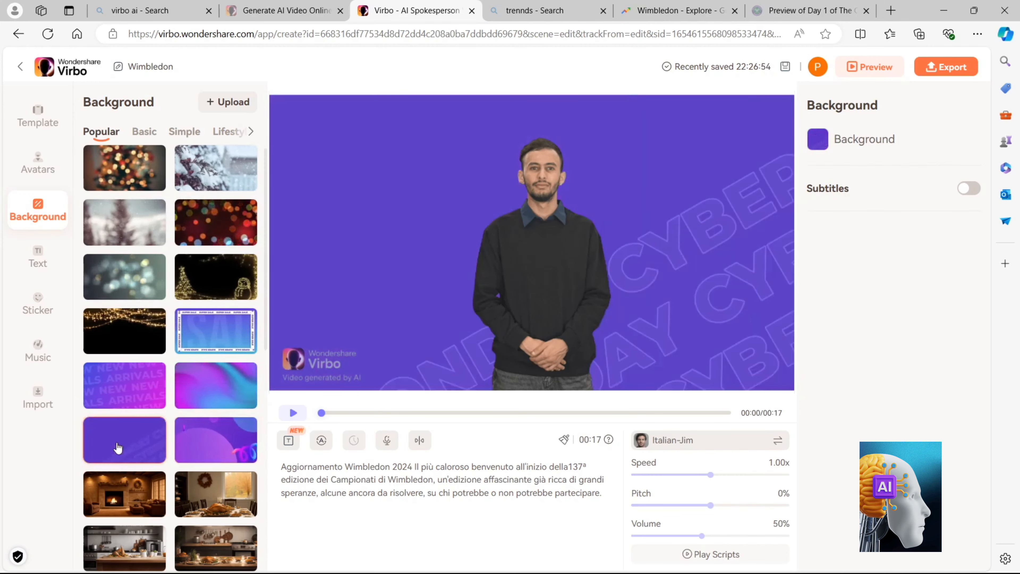
click(127, 383)
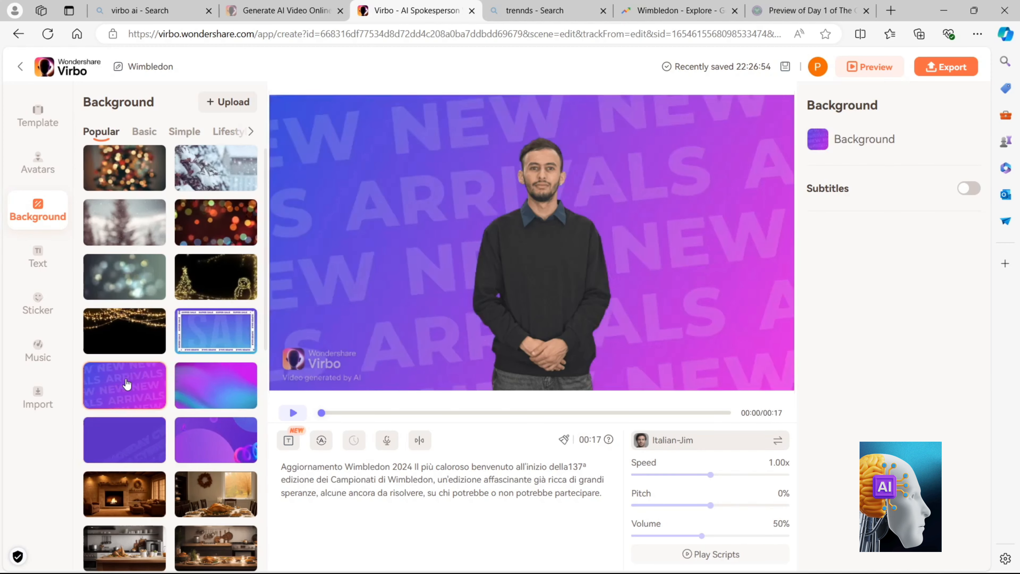
click(212, 383)
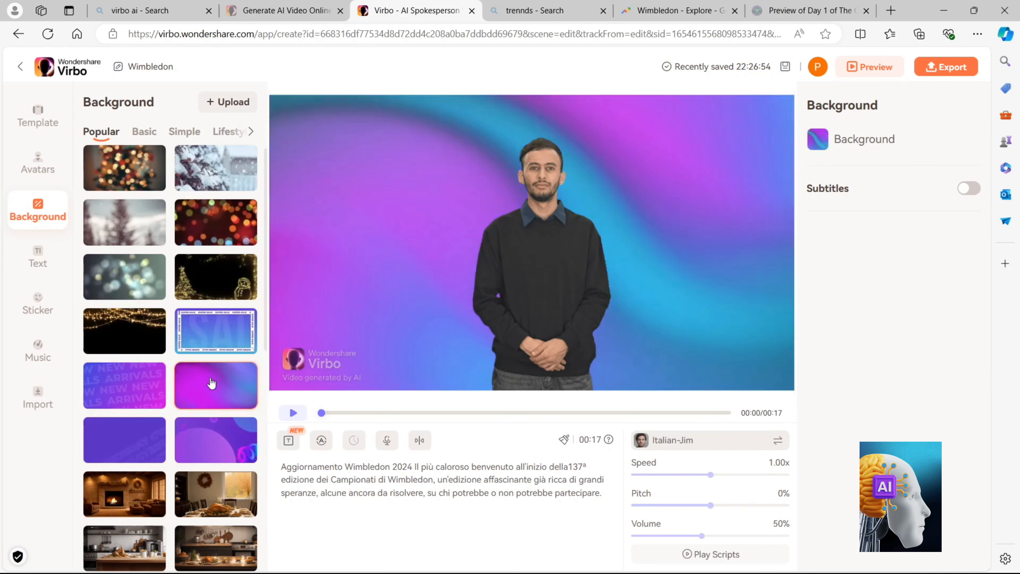
scroll(212, 383, down, 6)
click(211, 379)
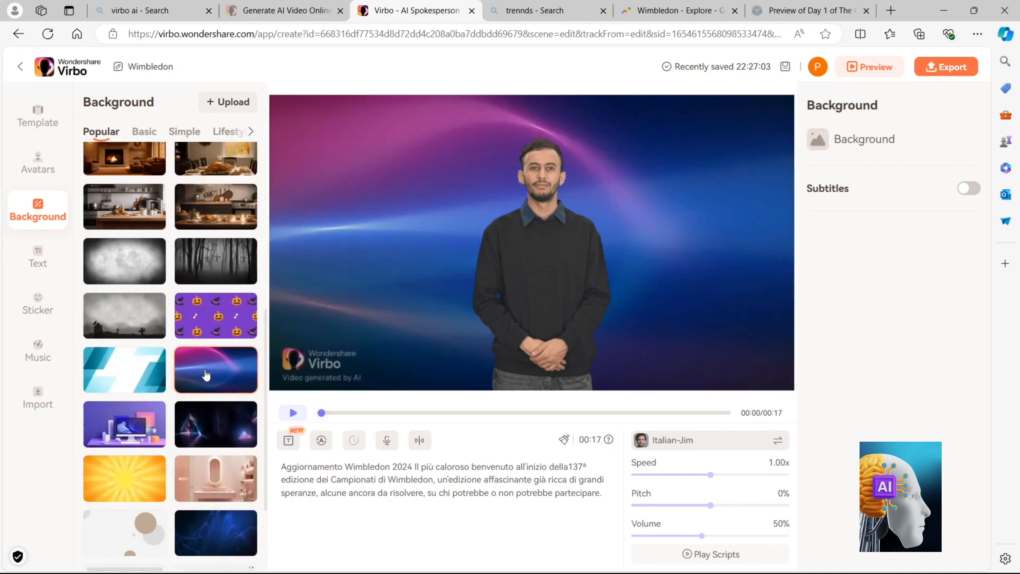
click(127, 368)
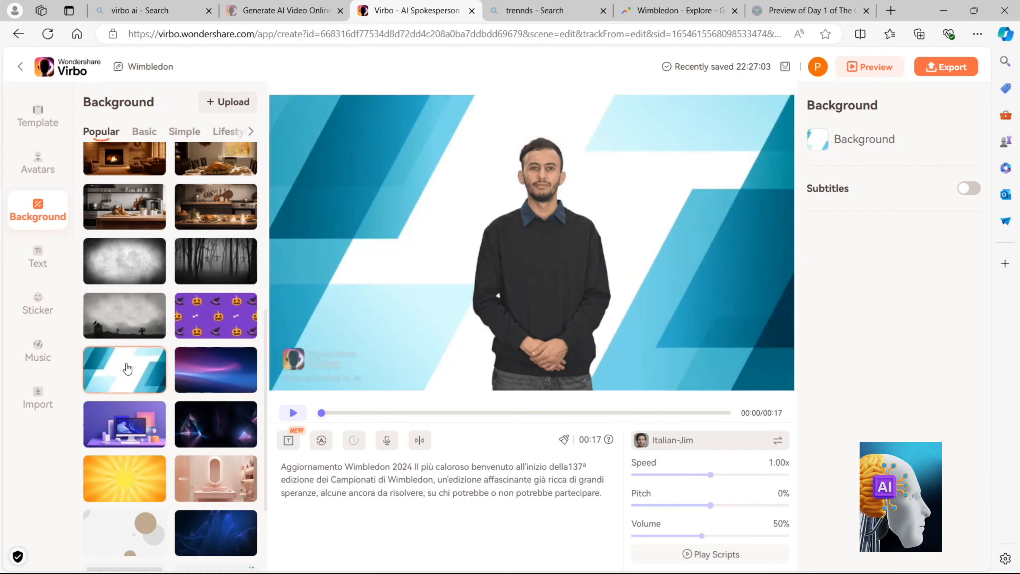
scroll(213, 308, up, 5)
click(213, 308)
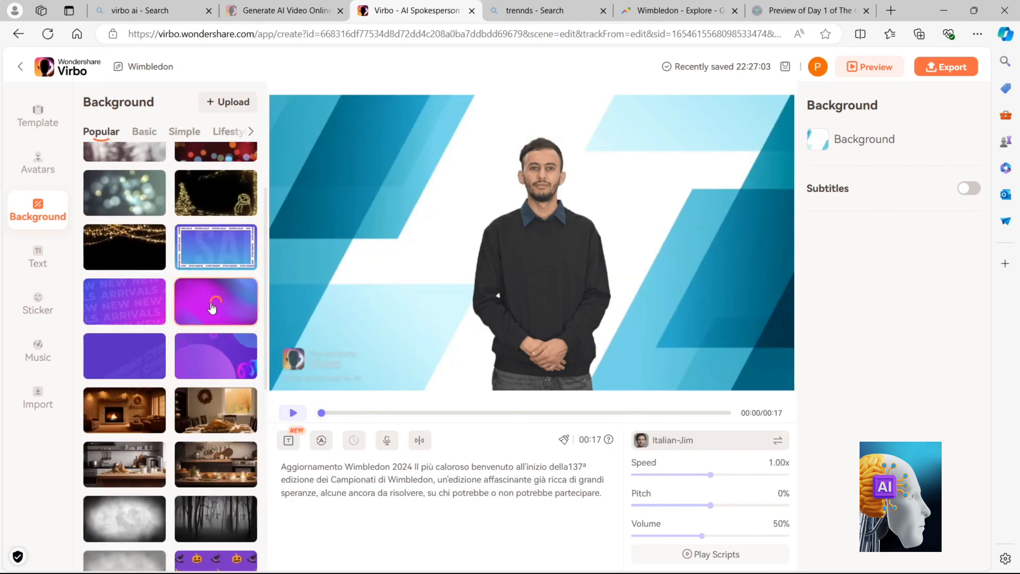
scroll(205, 333, up, 3)
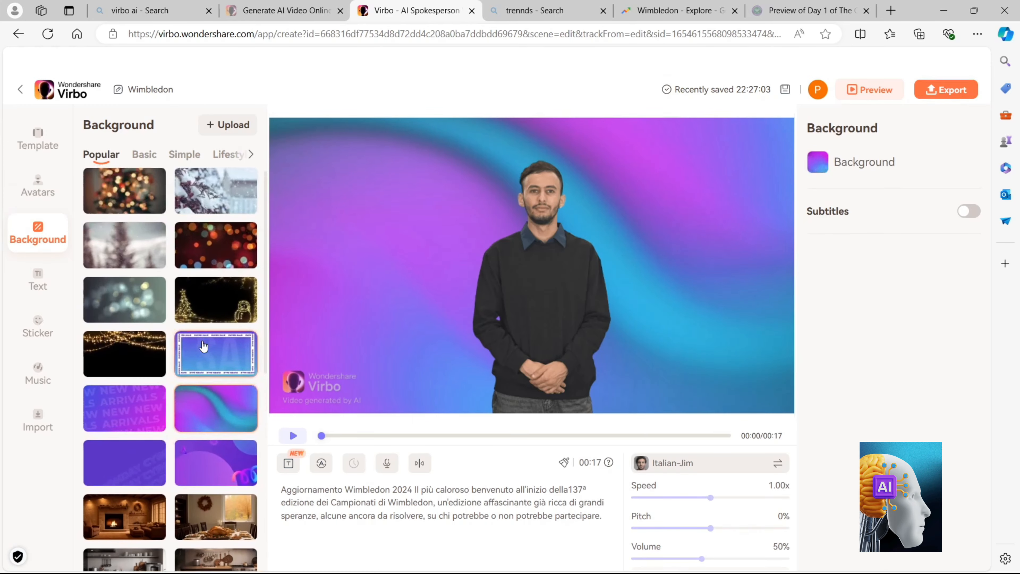
Set the video's background to the solid green one from the popular backgrounds
scroll(203, 347, down, 1)
scroll(189, 417, down, 7)
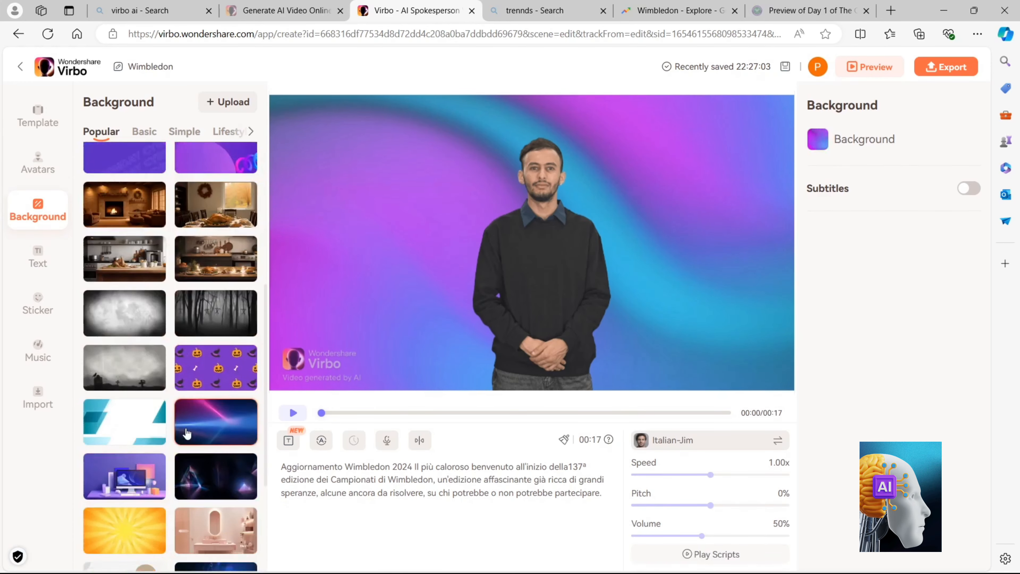
scroll(189, 429, down, 5)
click(217, 474)
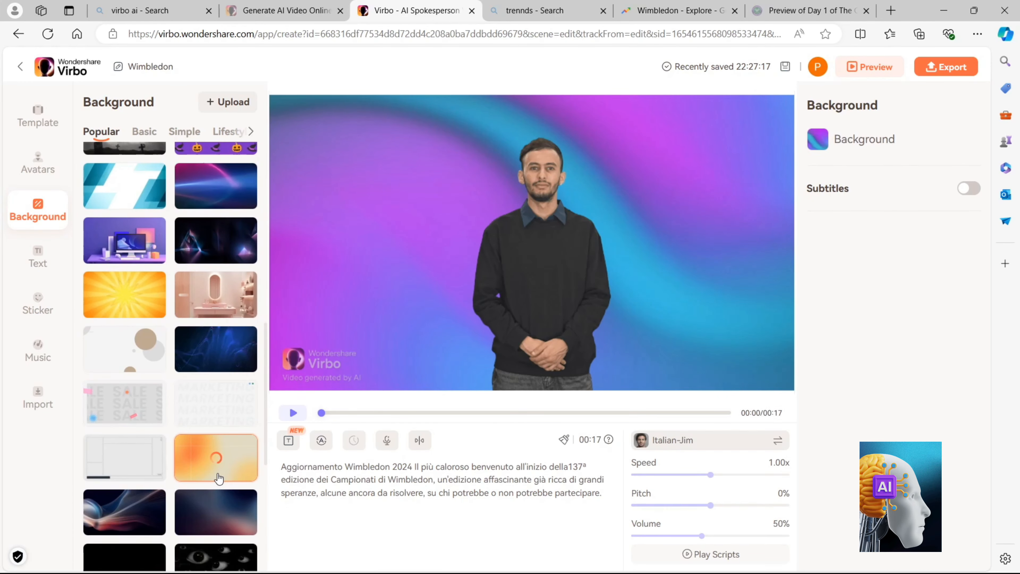
scroll(219, 478, down, 6)
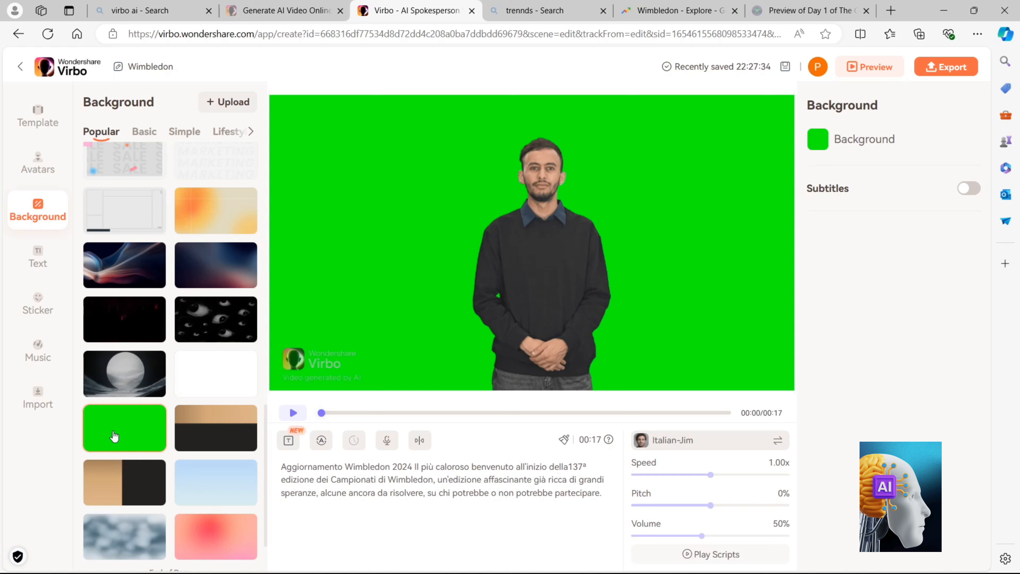
Try subtitles in a smaller size centred above the avatar's head, and delete them
click(965, 194)
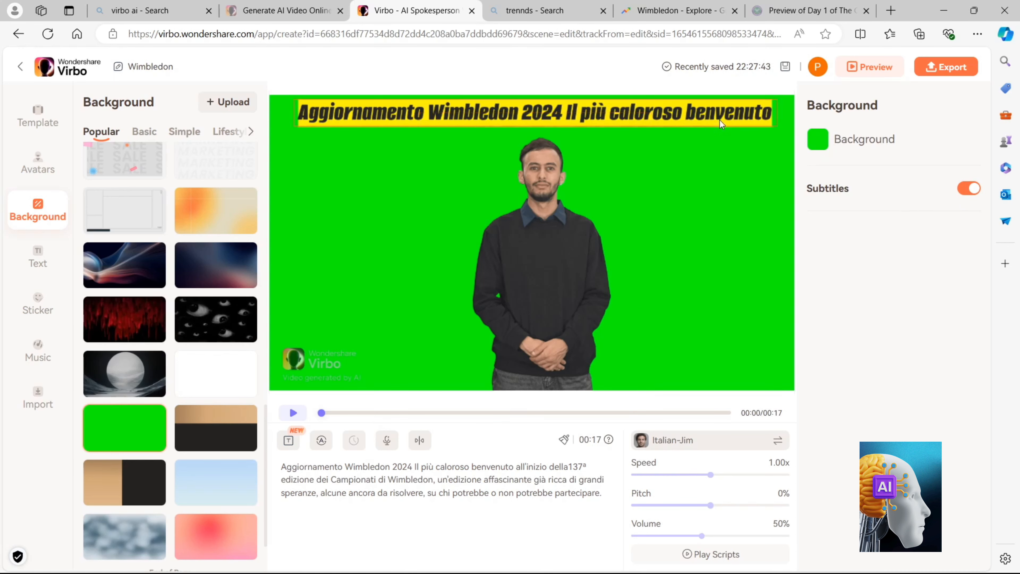
click(729, 119)
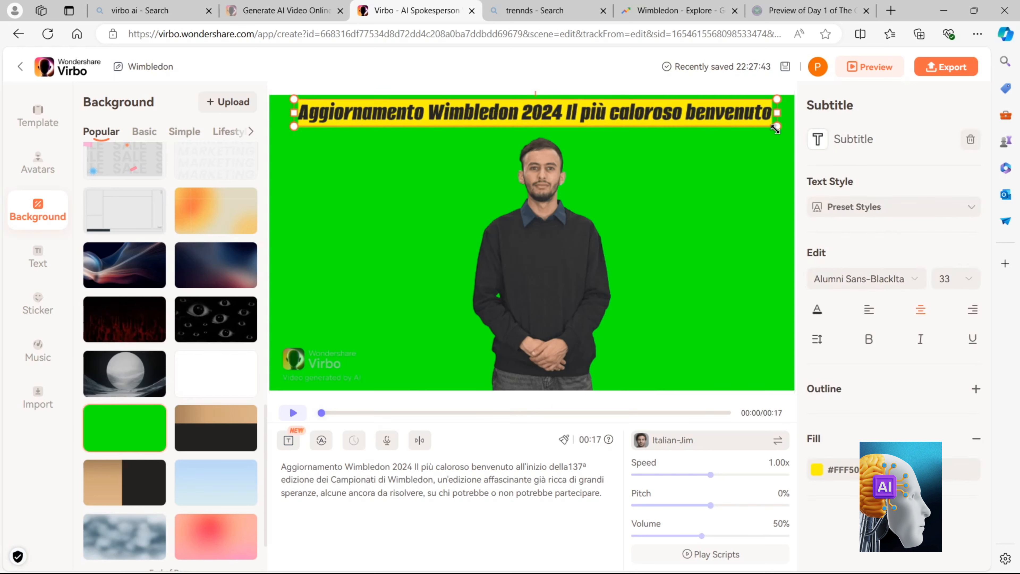
drag(776, 126, 565, 106)
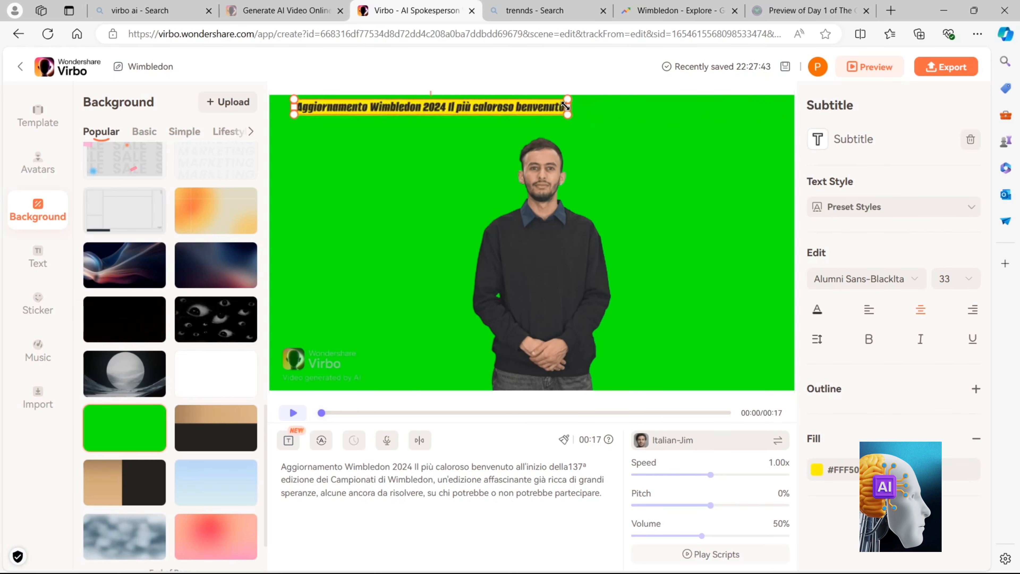
drag(444, 102, 557, 115)
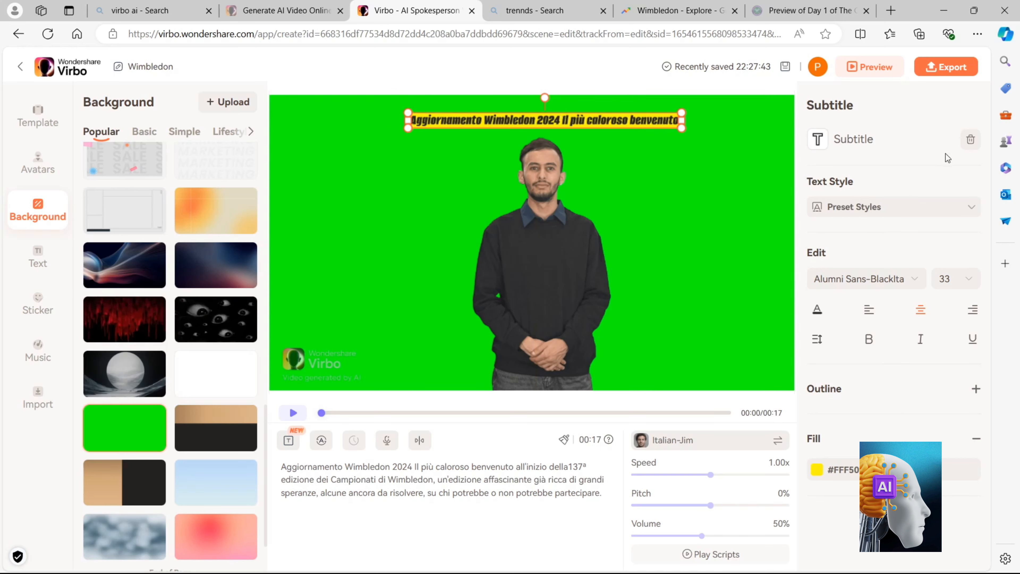
click(971, 140)
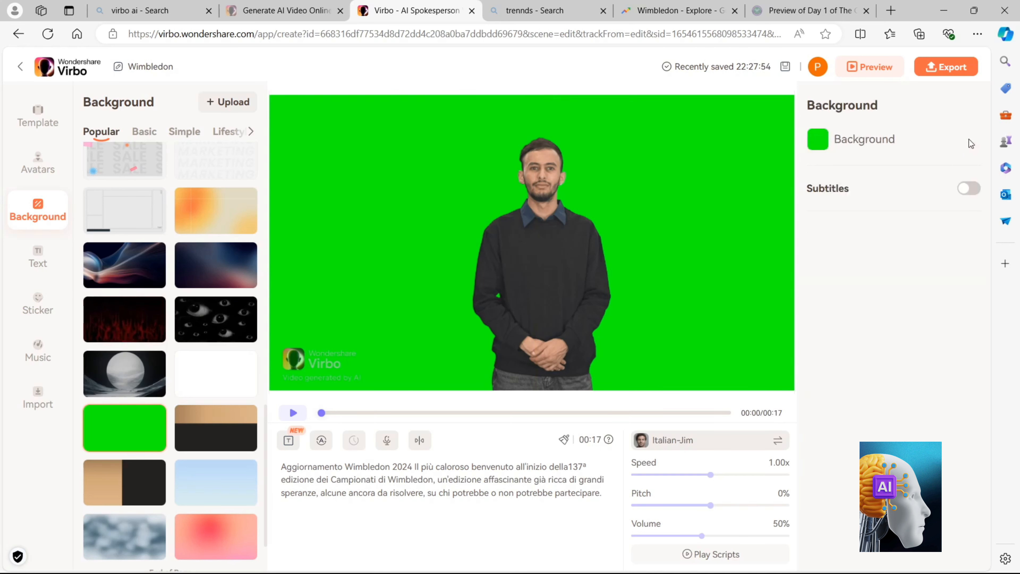
Export the green-screen Italian Wimbledon video and play the exported result
click(949, 67)
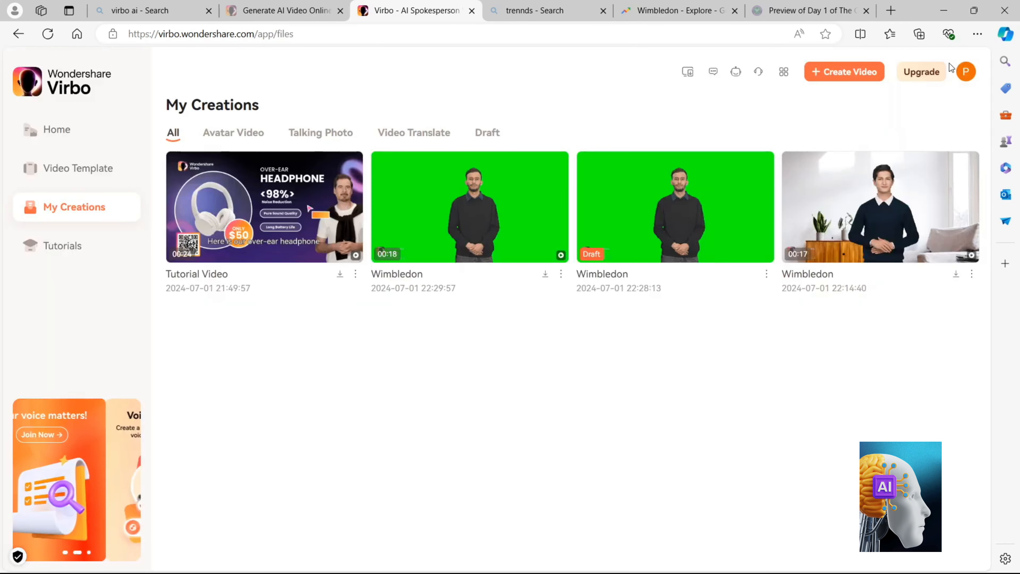
click(469, 208)
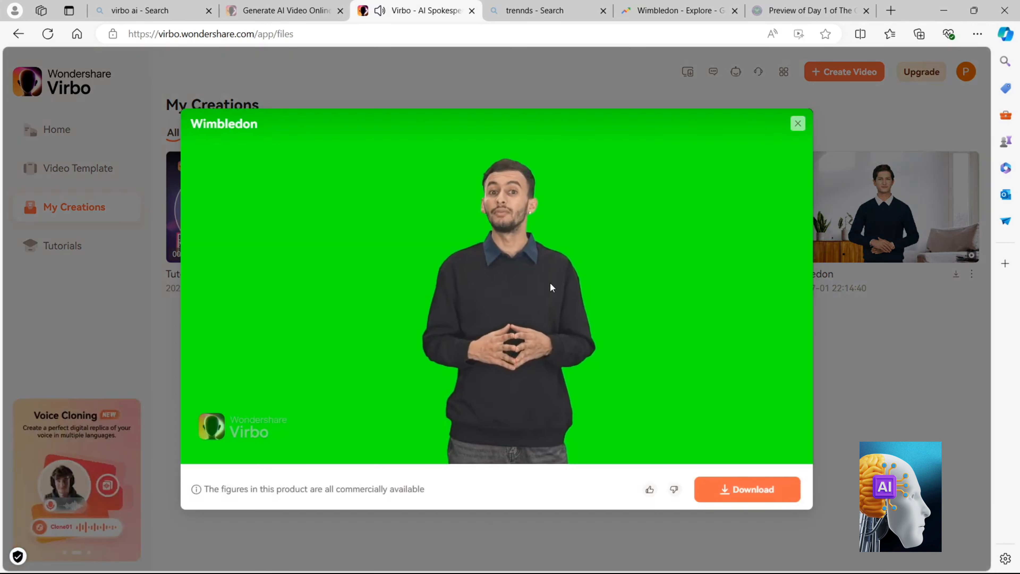
Mute the playback of the exported green-screen Wimbledon video and download it
mouse_move(766, 450)
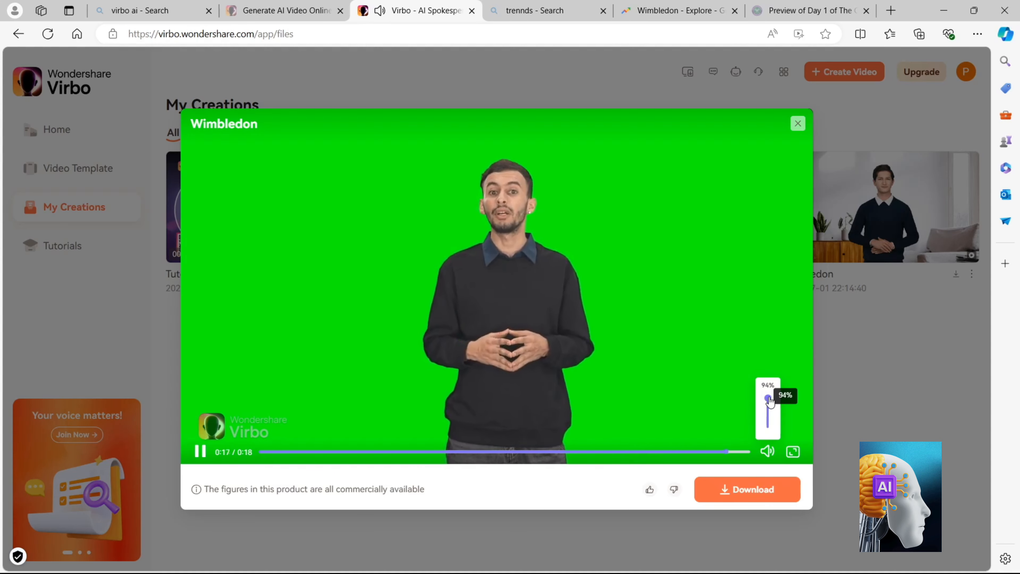
drag(769, 402, 770, 440)
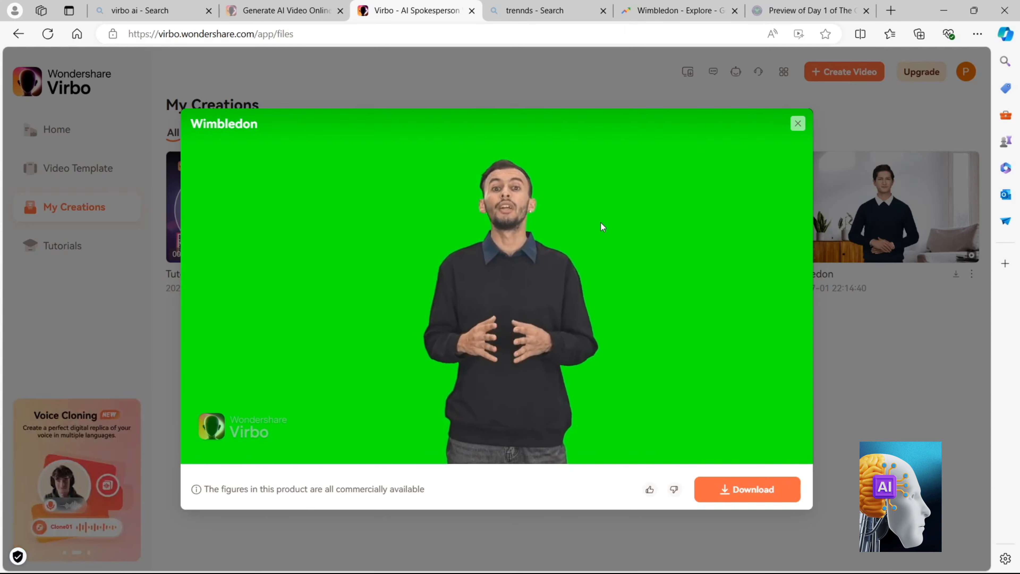
click(752, 482)
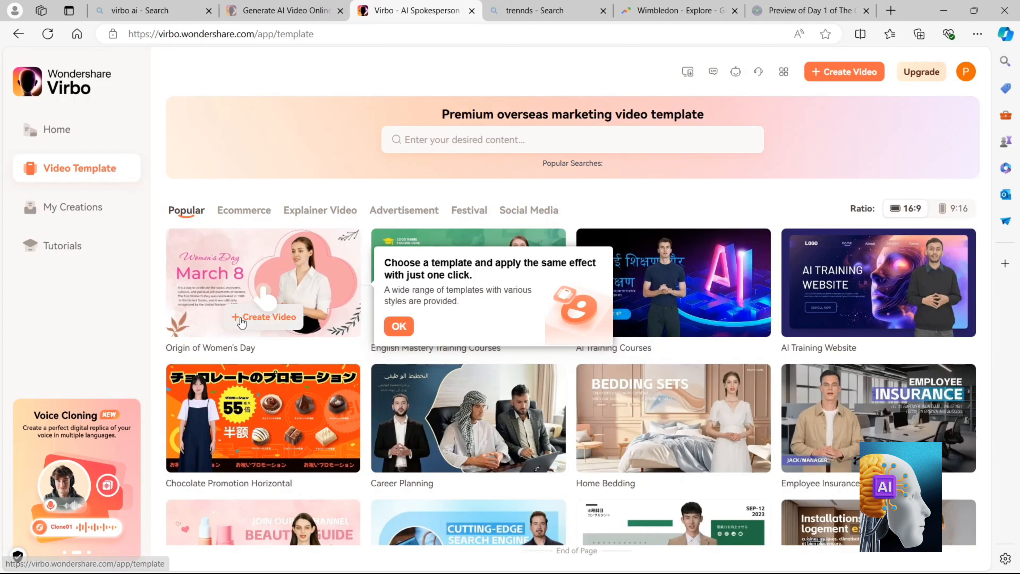
Dismiss the template hint and look through the popular 16:9 video templates
click(398, 326)
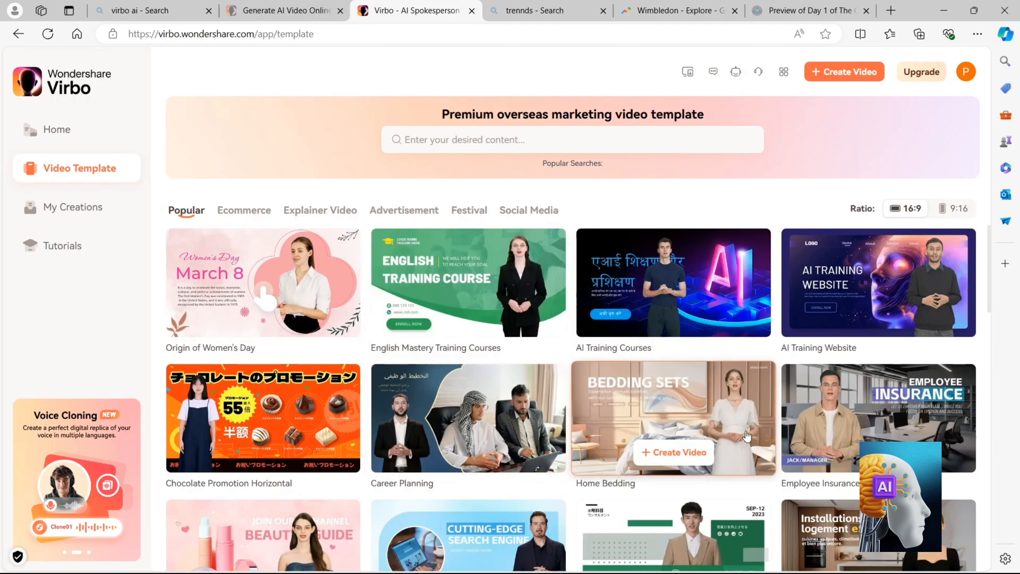
scroll(618, 424, down, 5)
scroll(618, 423, down, 7)
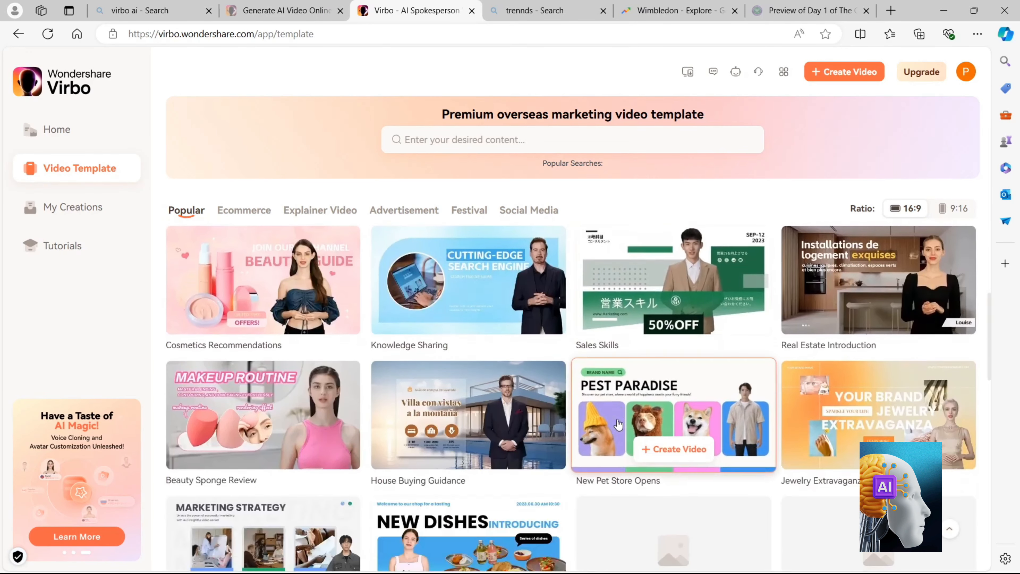
scroll(618, 422, down, 8)
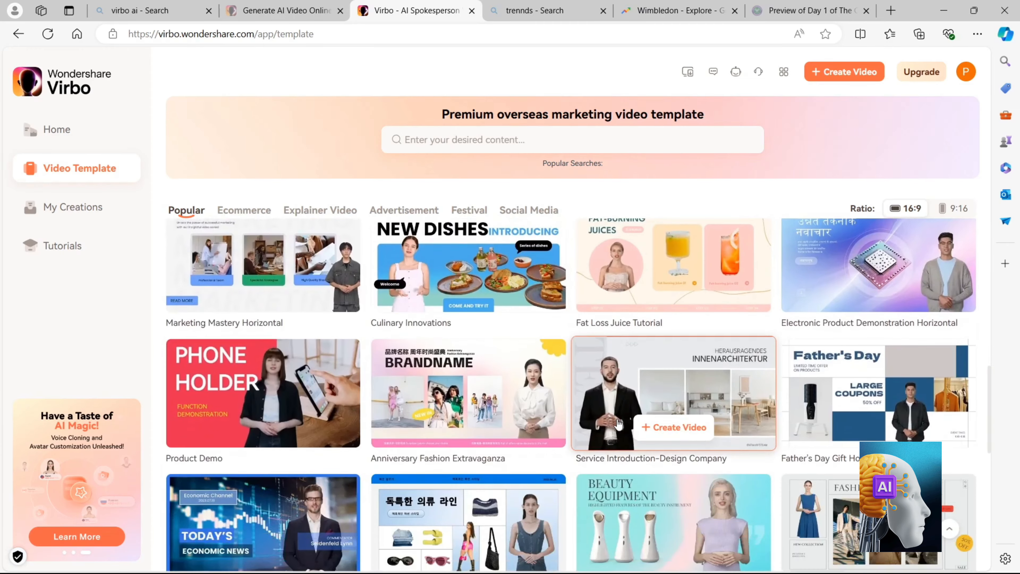
scroll(665, 426, down, 7)
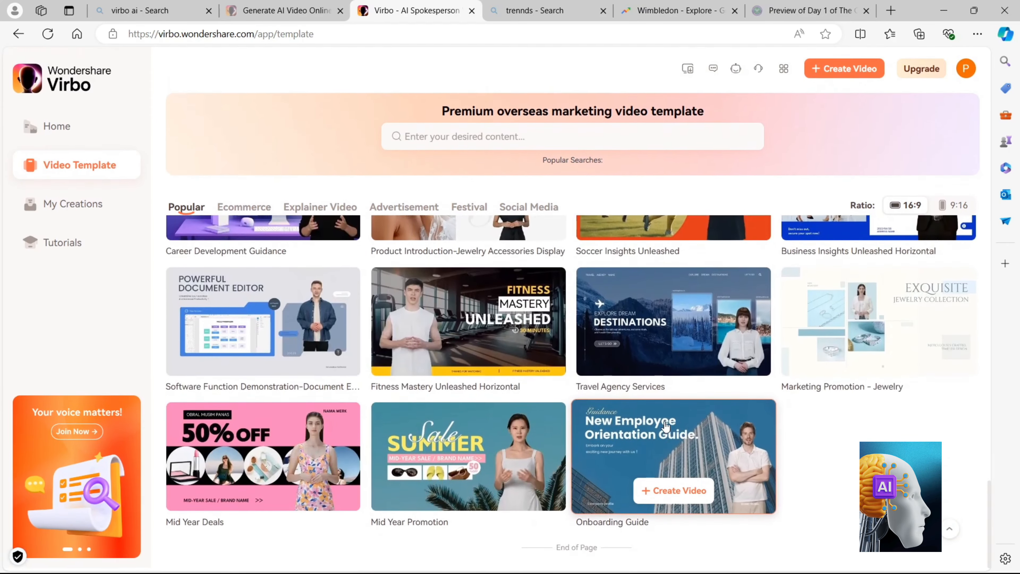
scroll(665, 425, up, 5)
scroll(665, 426, up, 13)
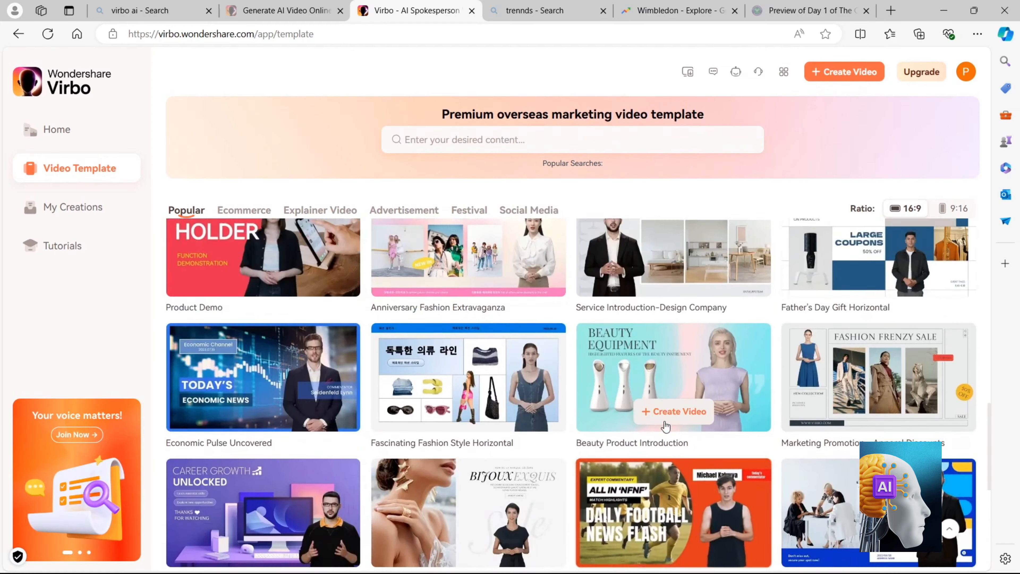
scroll(664, 421, up, 8)
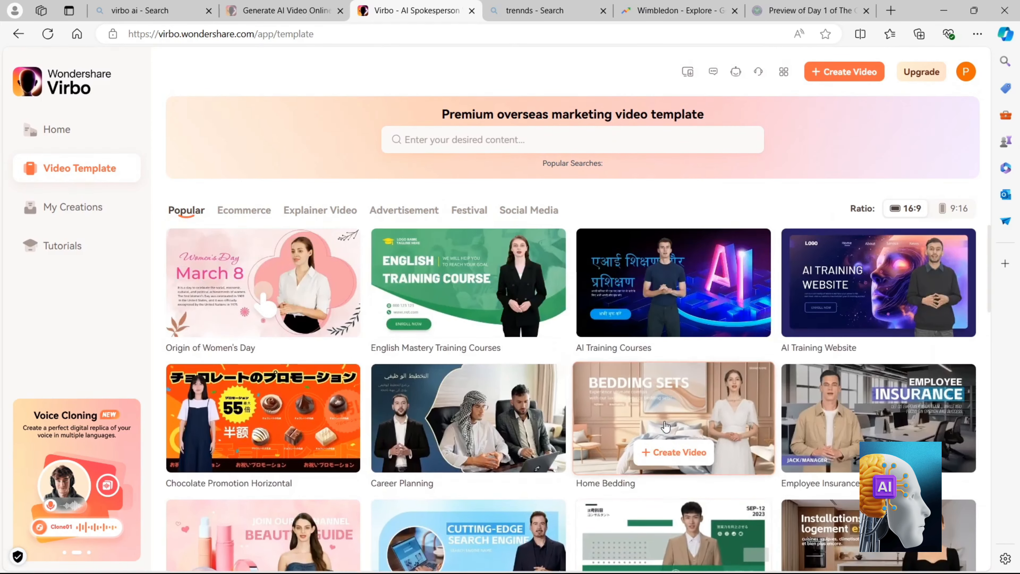
mouse_move(870, 322)
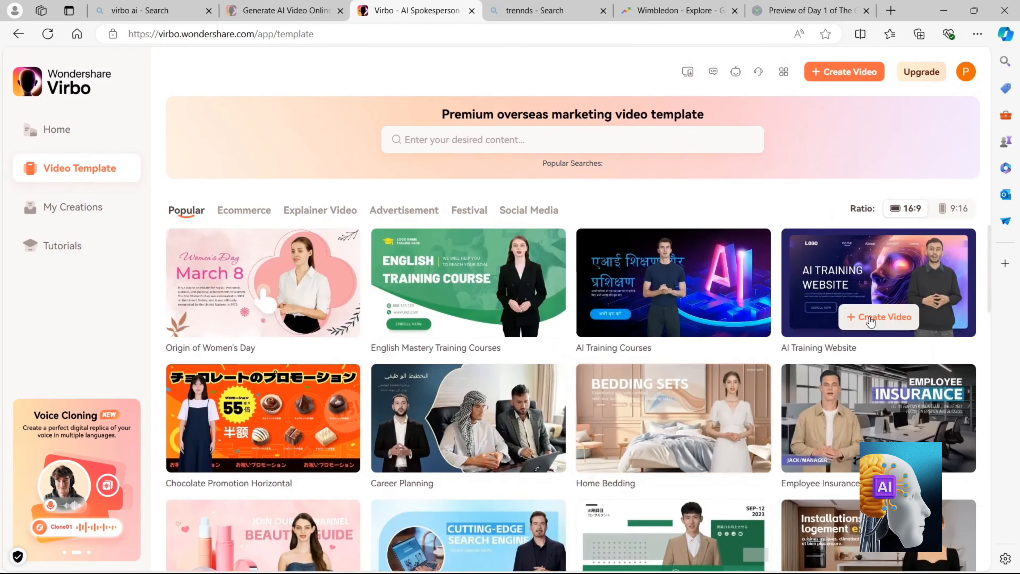
Look through the popular video templates in the 9:16 ratio and return to the 16:9 ones
click(958, 210)
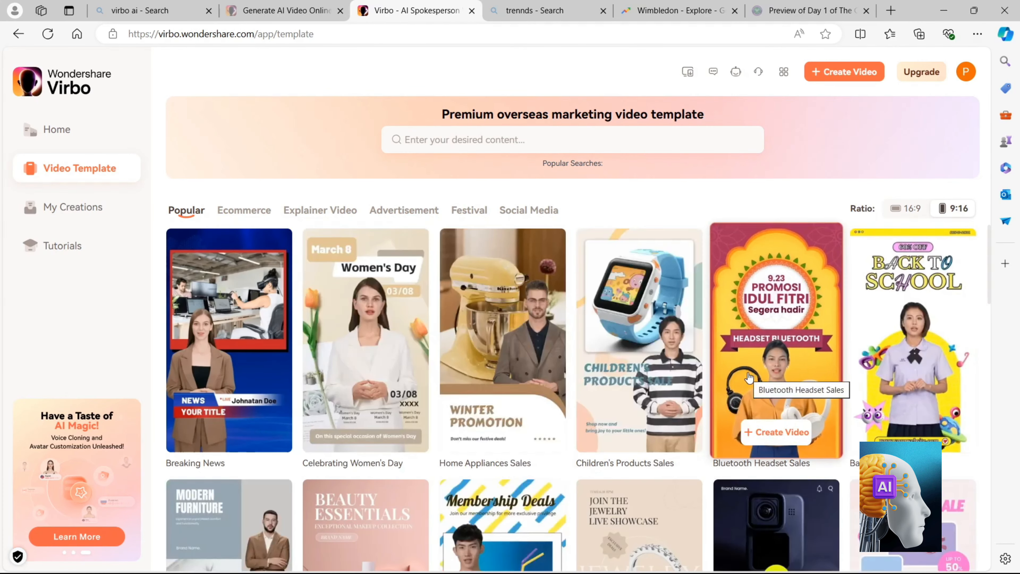
mouse_move(677, 454)
scroll(676, 453, down, 5)
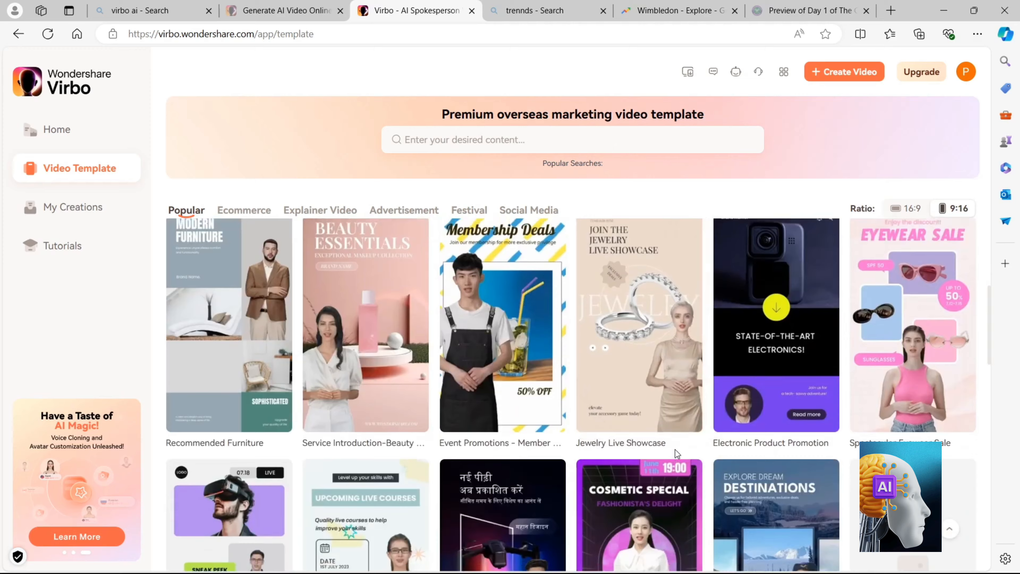
scroll(676, 453, up, 1)
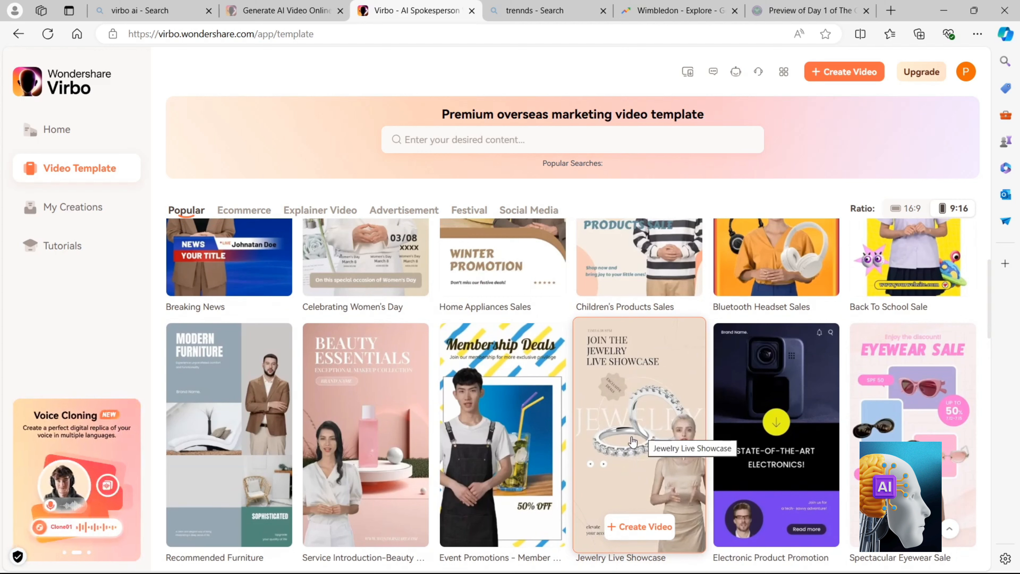
mouse_move(544, 421)
mouse_move(394, 392)
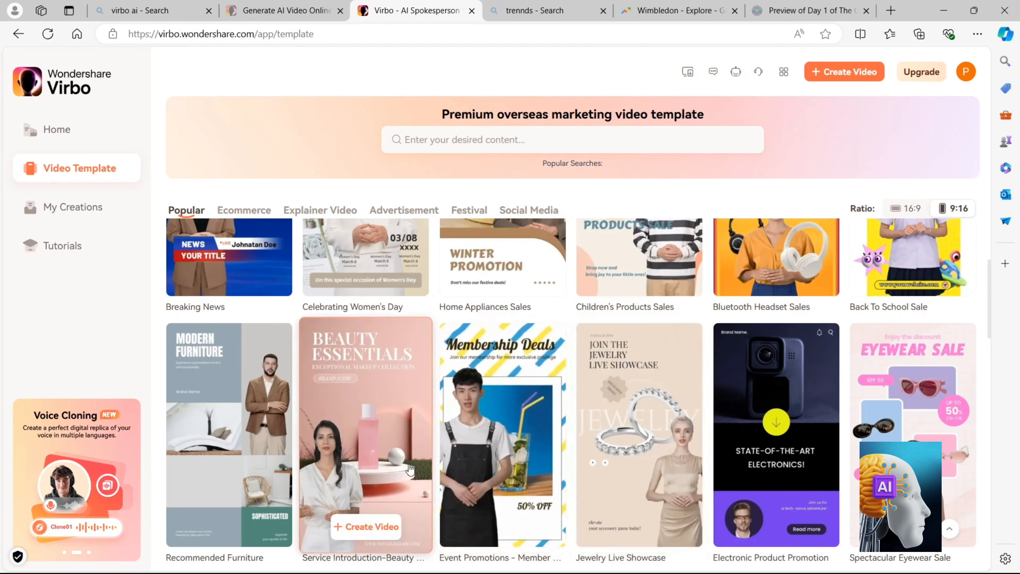
mouse_move(195, 427)
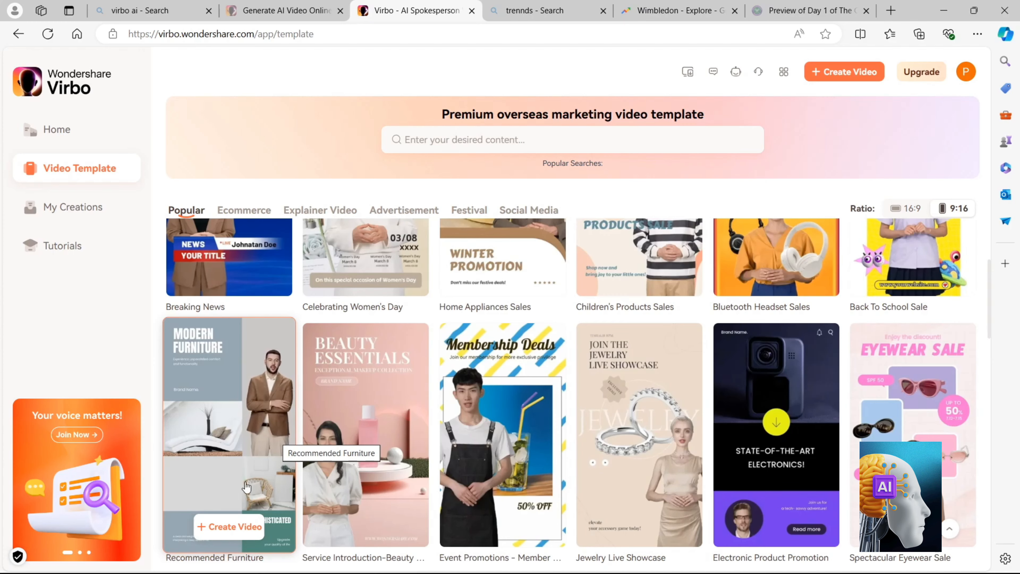
scroll(314, 522, down, 10)
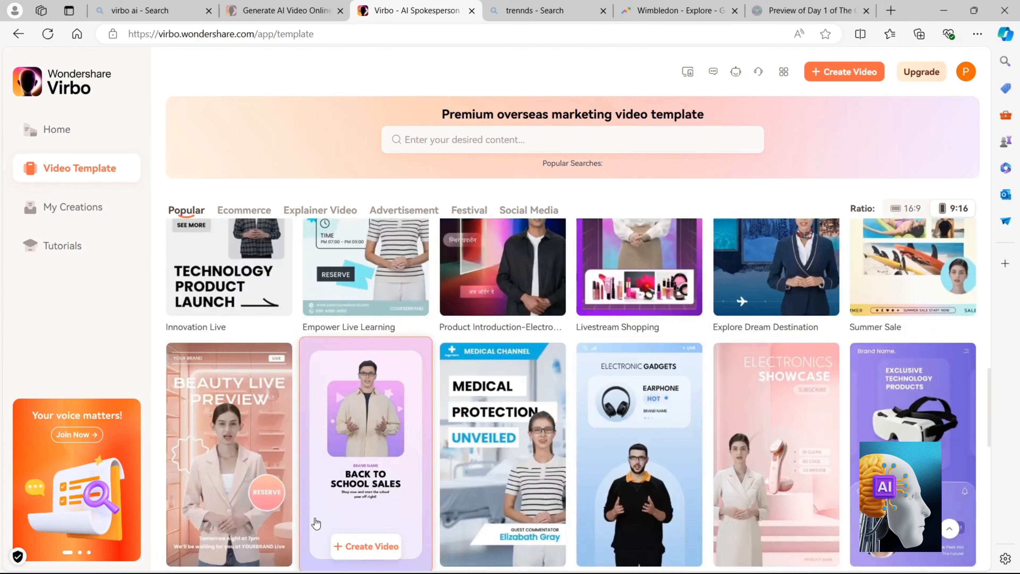
scroll(316, 522, down, 8)
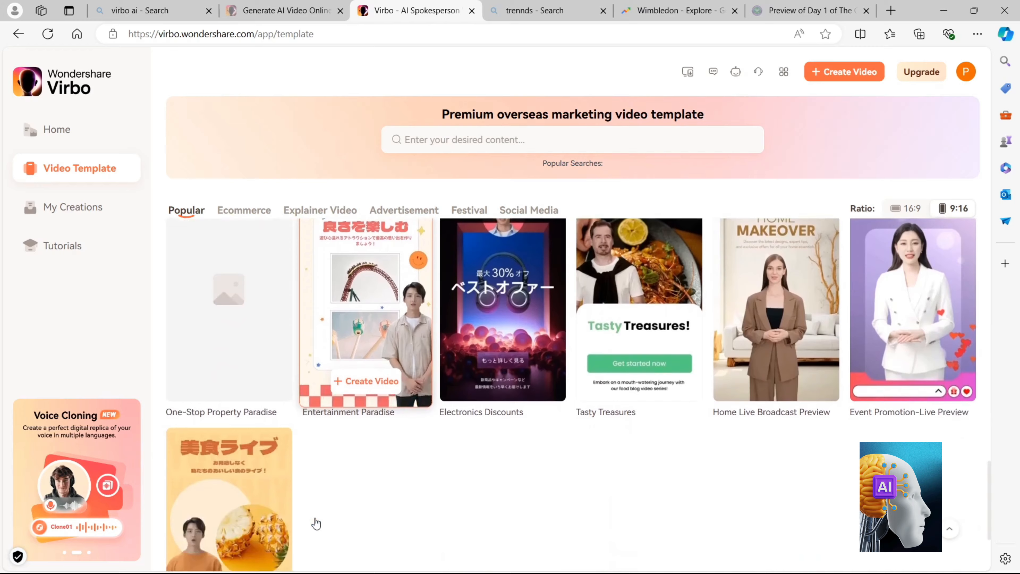
scroll(399, 527, up, 15)
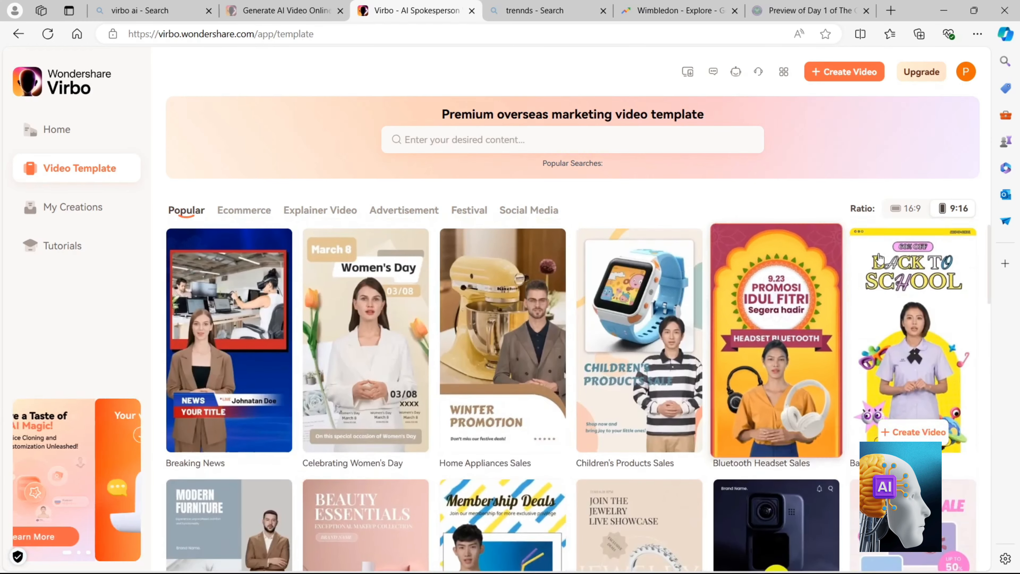
click(910, 209)
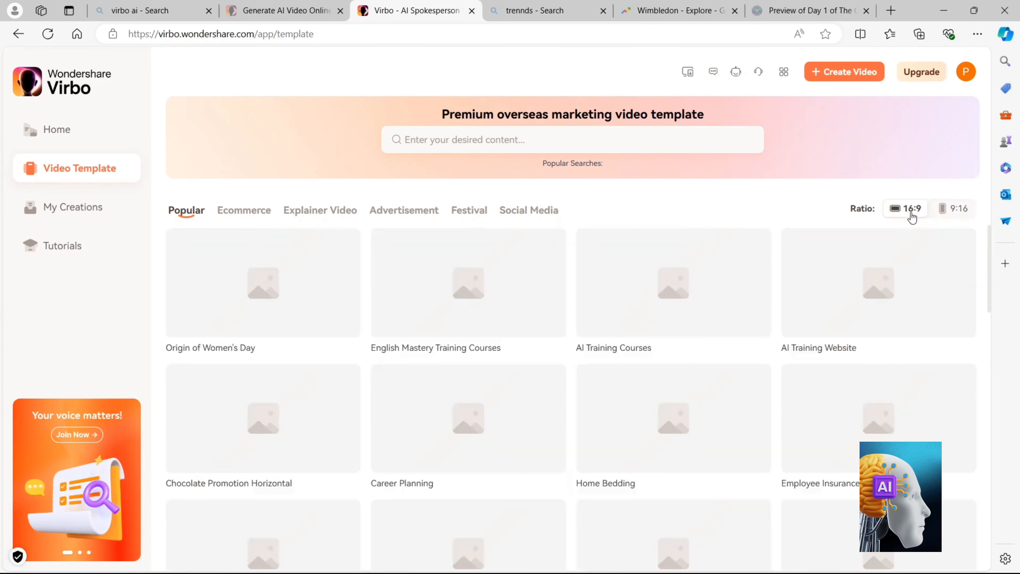